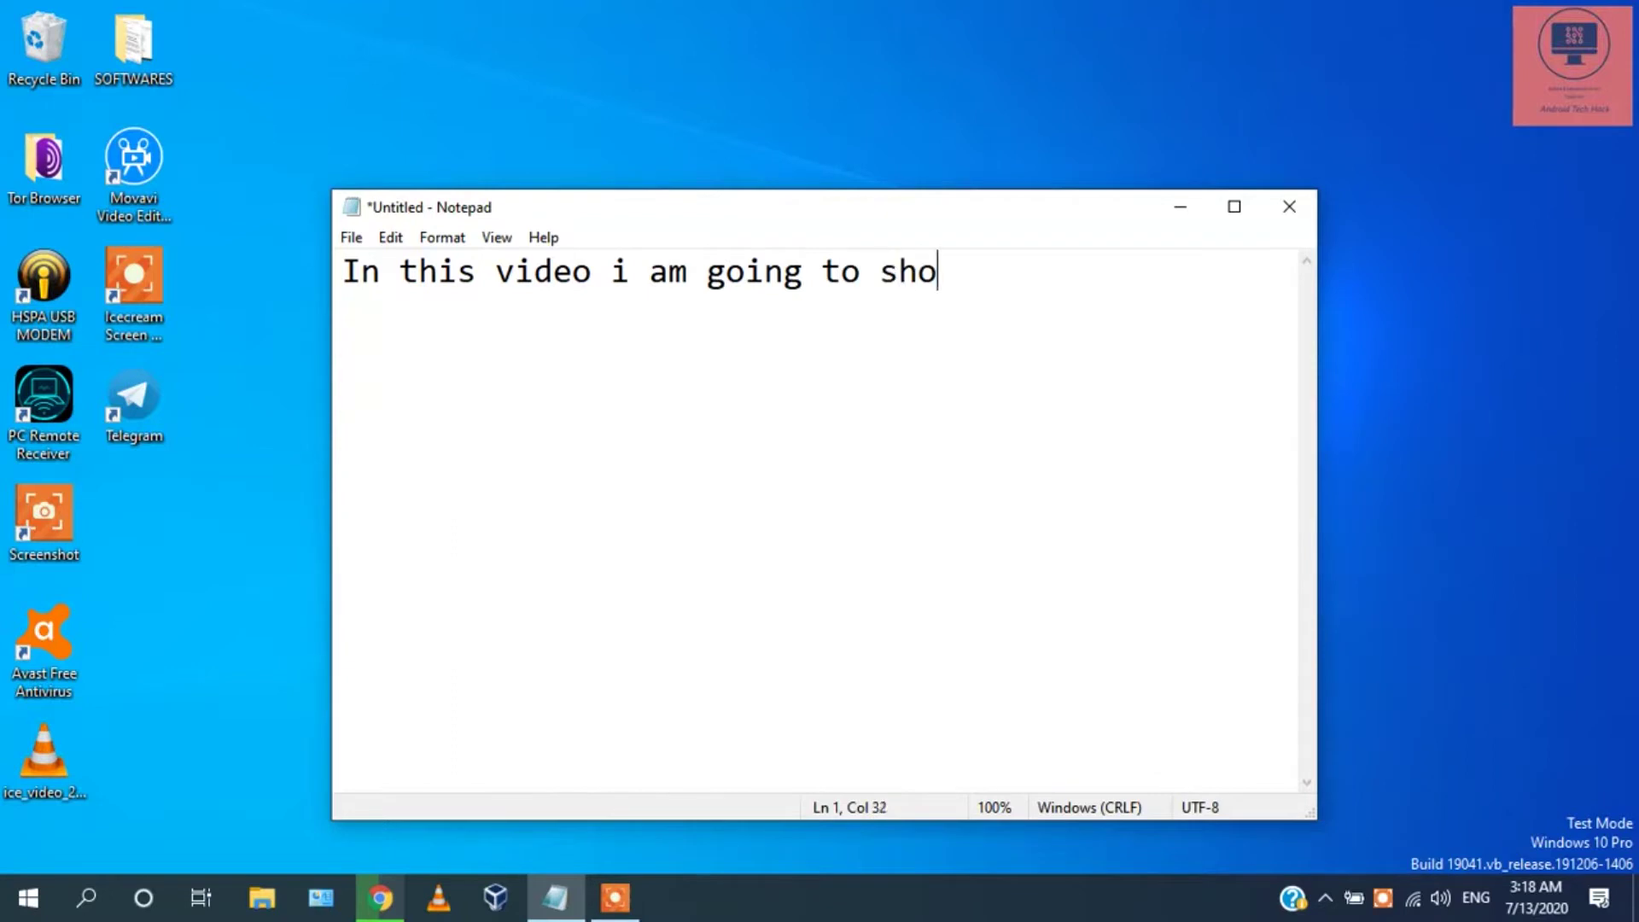
# - Complete the note's sentence with "show you how to download and install backbox in virtual box", add the line ">>Follow the steps carefully", and minimize Notepad
pyautogui.write('how to download and install back')
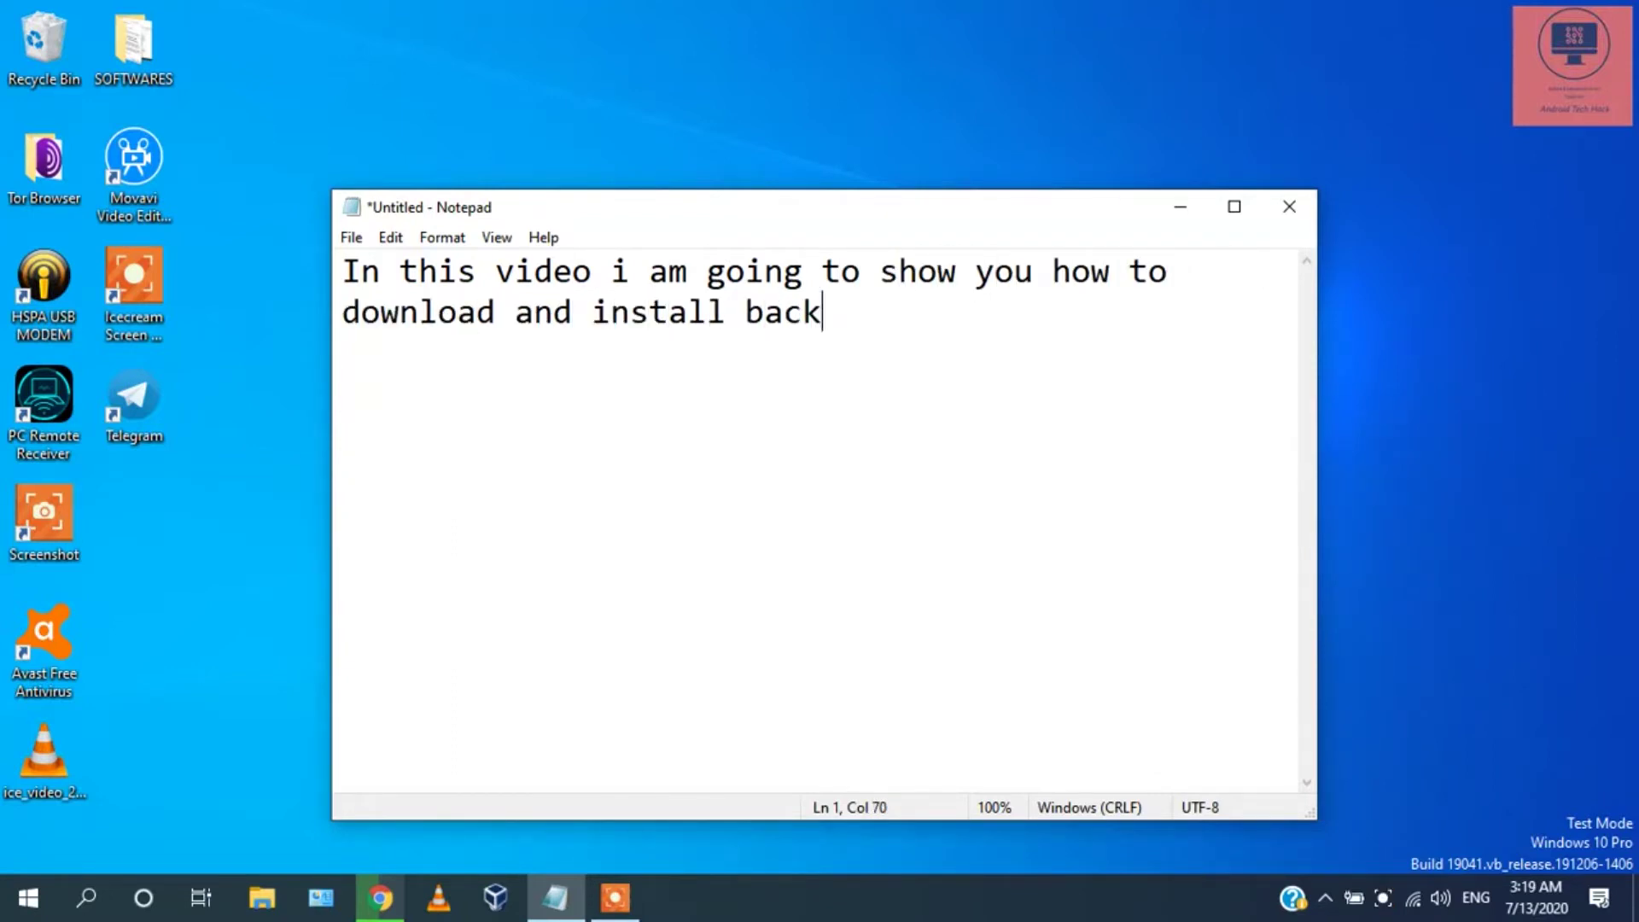
pyautogui.write('box in virtual')
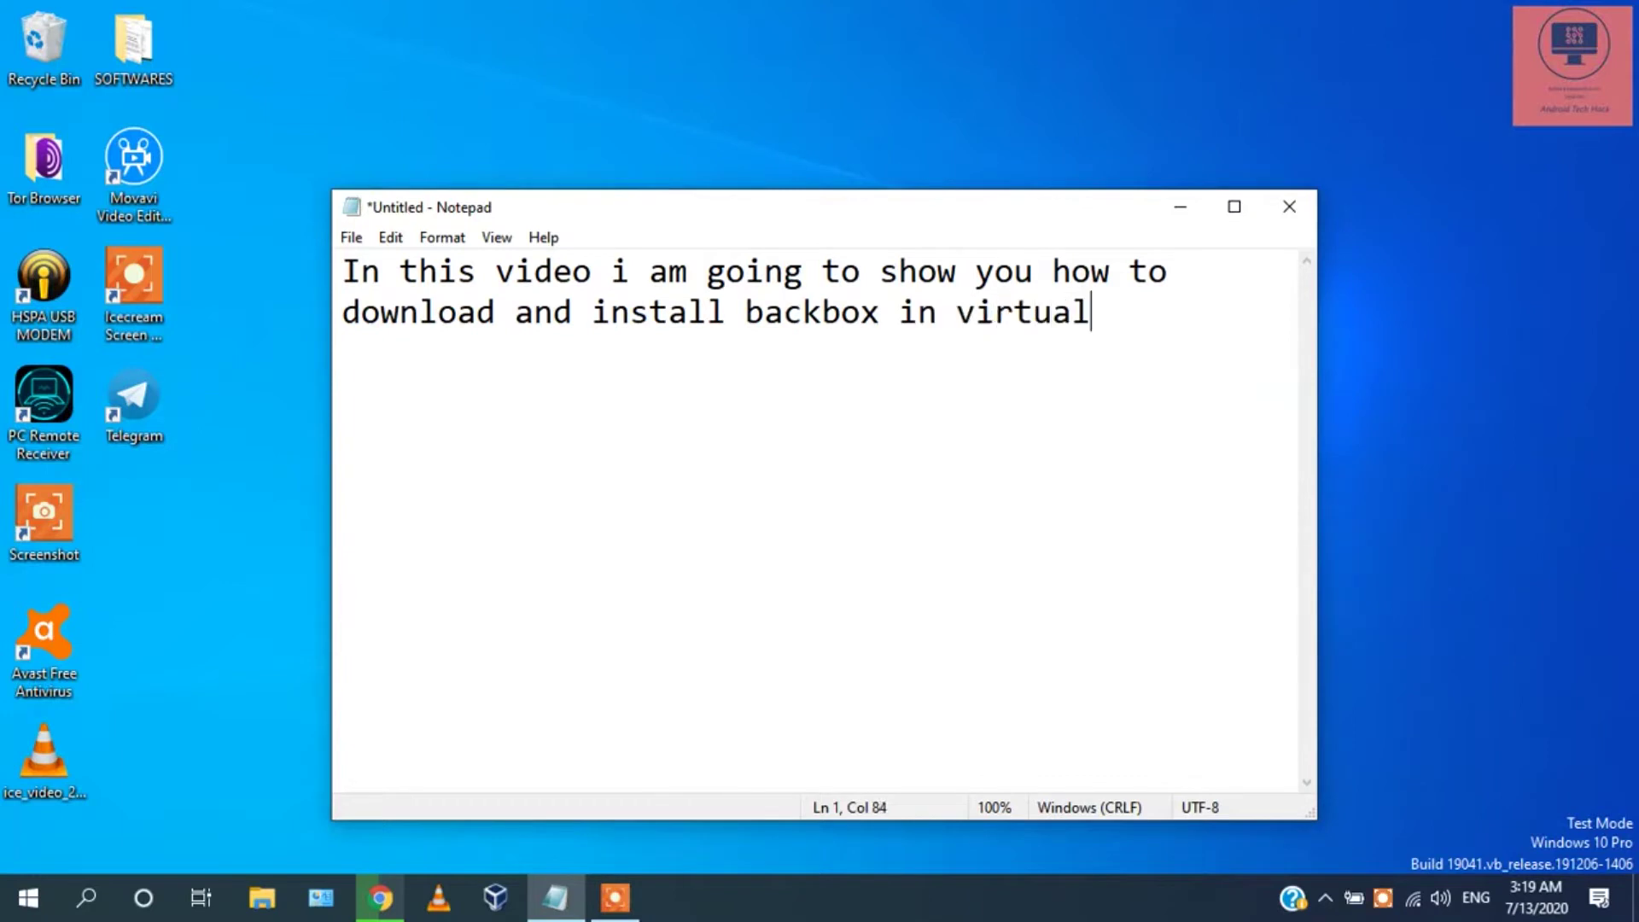
pyautogui.write(' boFollo')
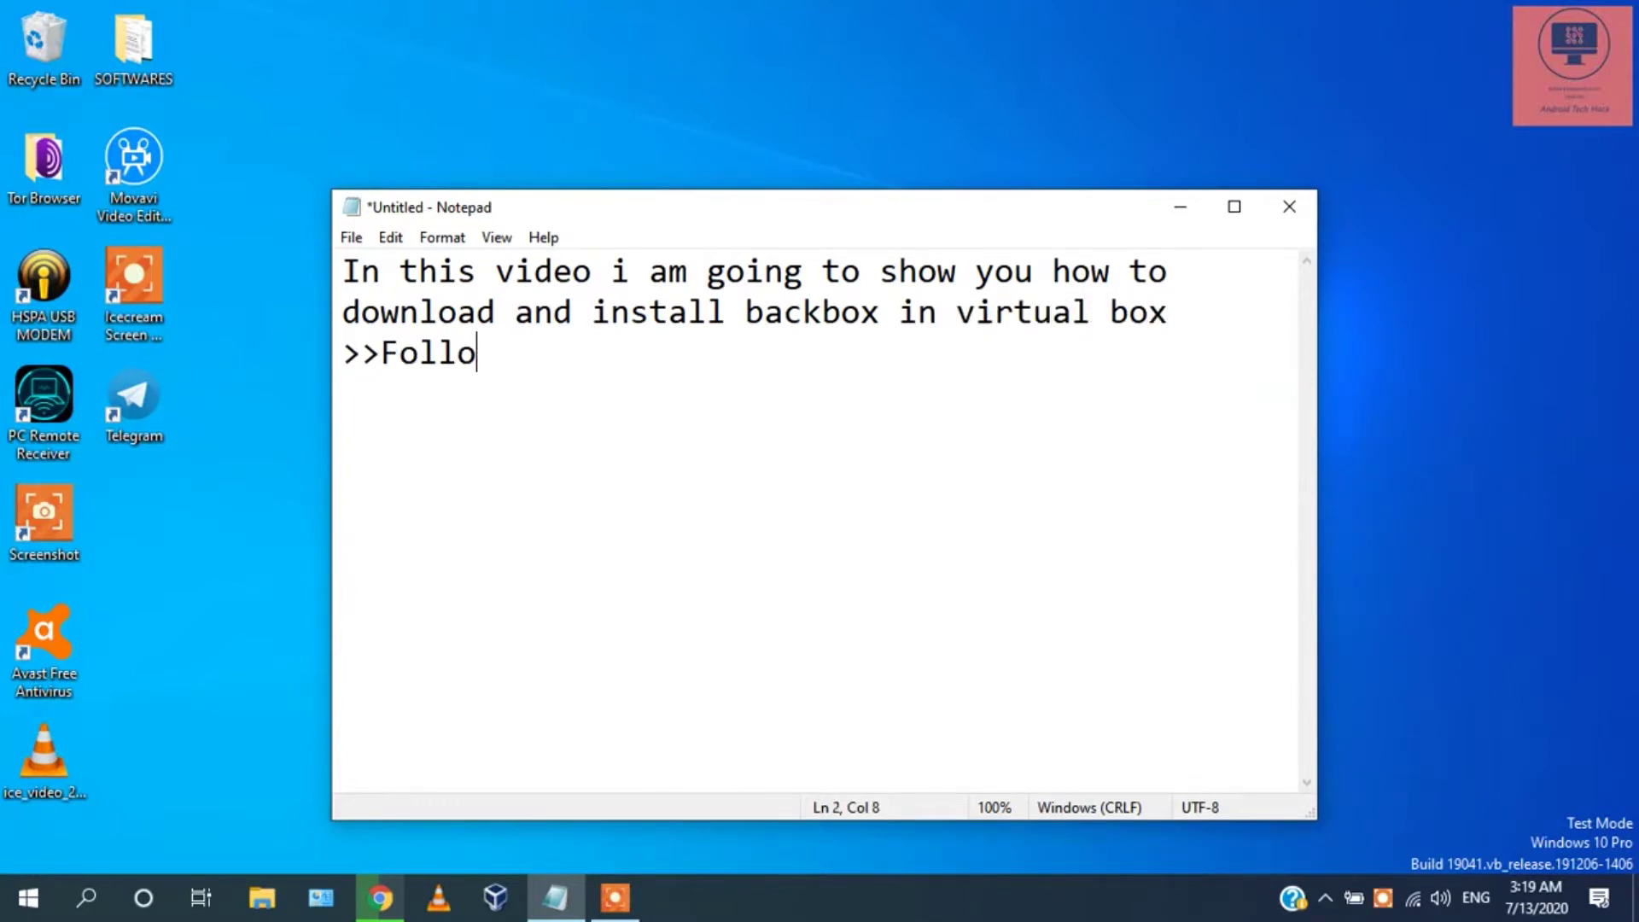
pyautogui.write('w the steps car')
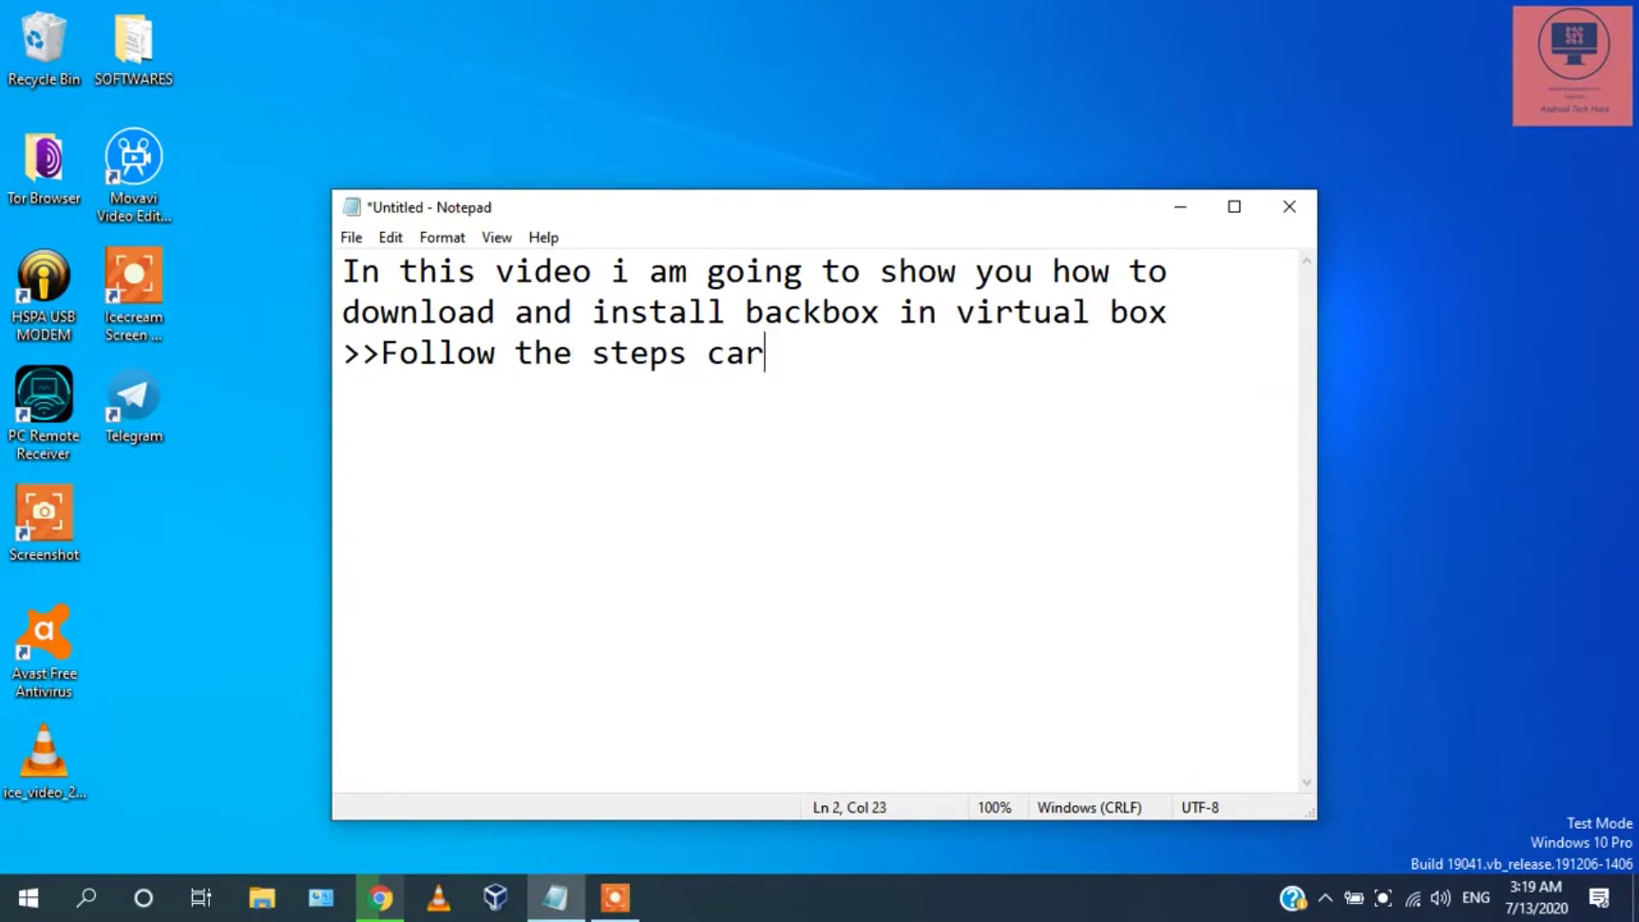
pyautogui.write('efully')
pyautogui.click(1179, 207)
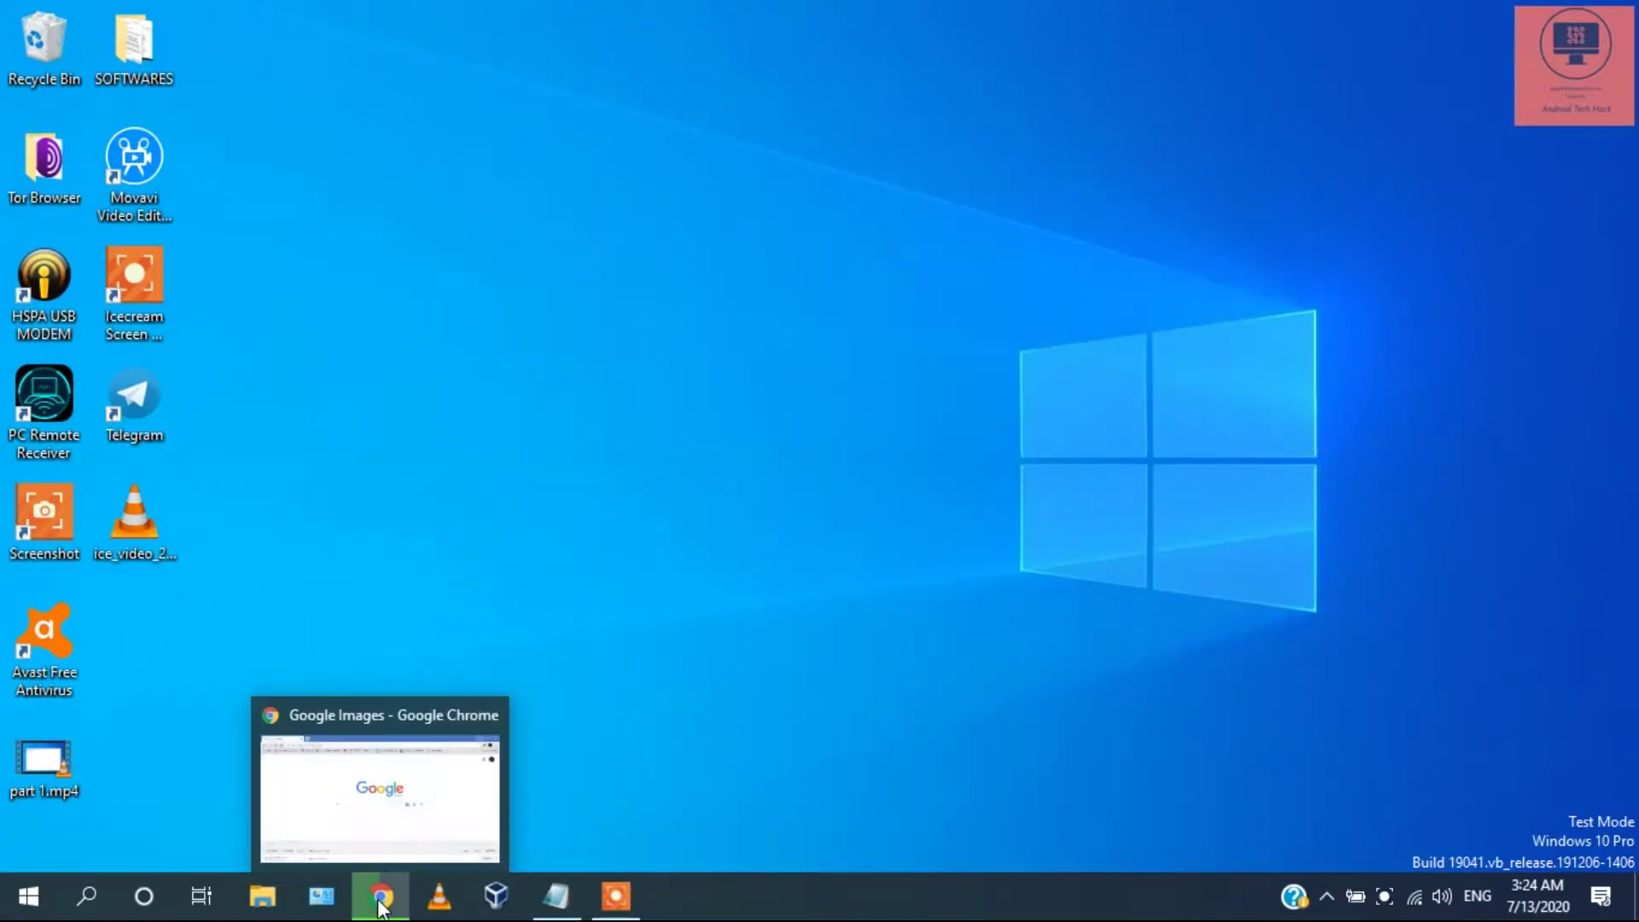
# - Switch to Chrome and go to the osboxes.org website
pyautogui.click(381, 899)
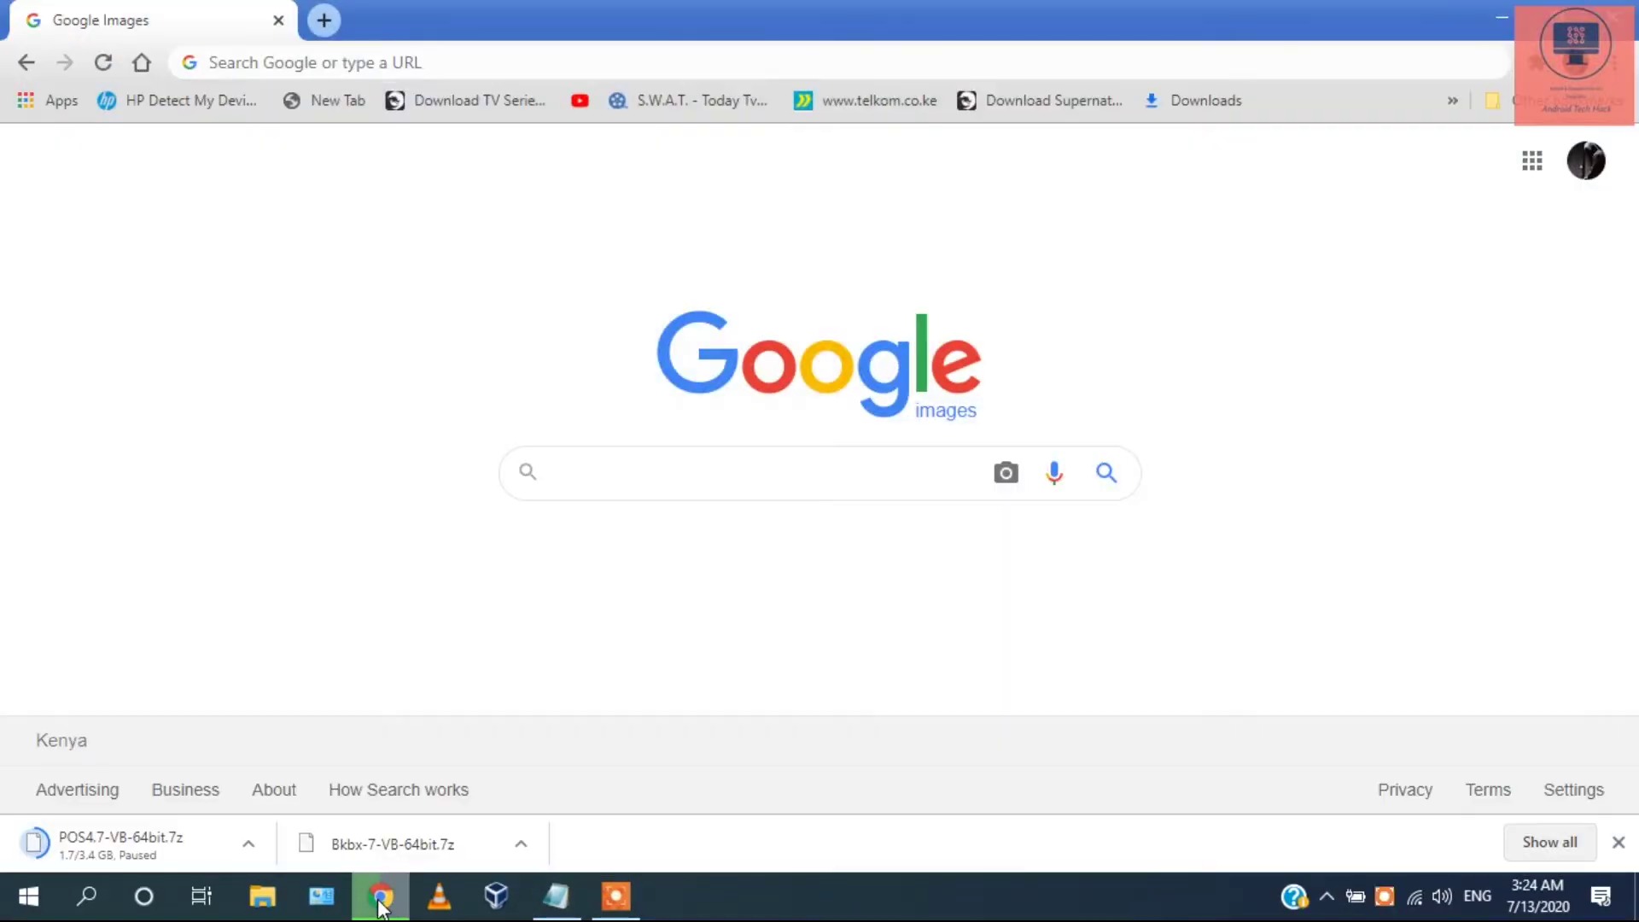
pyautogui.click(381, 62)
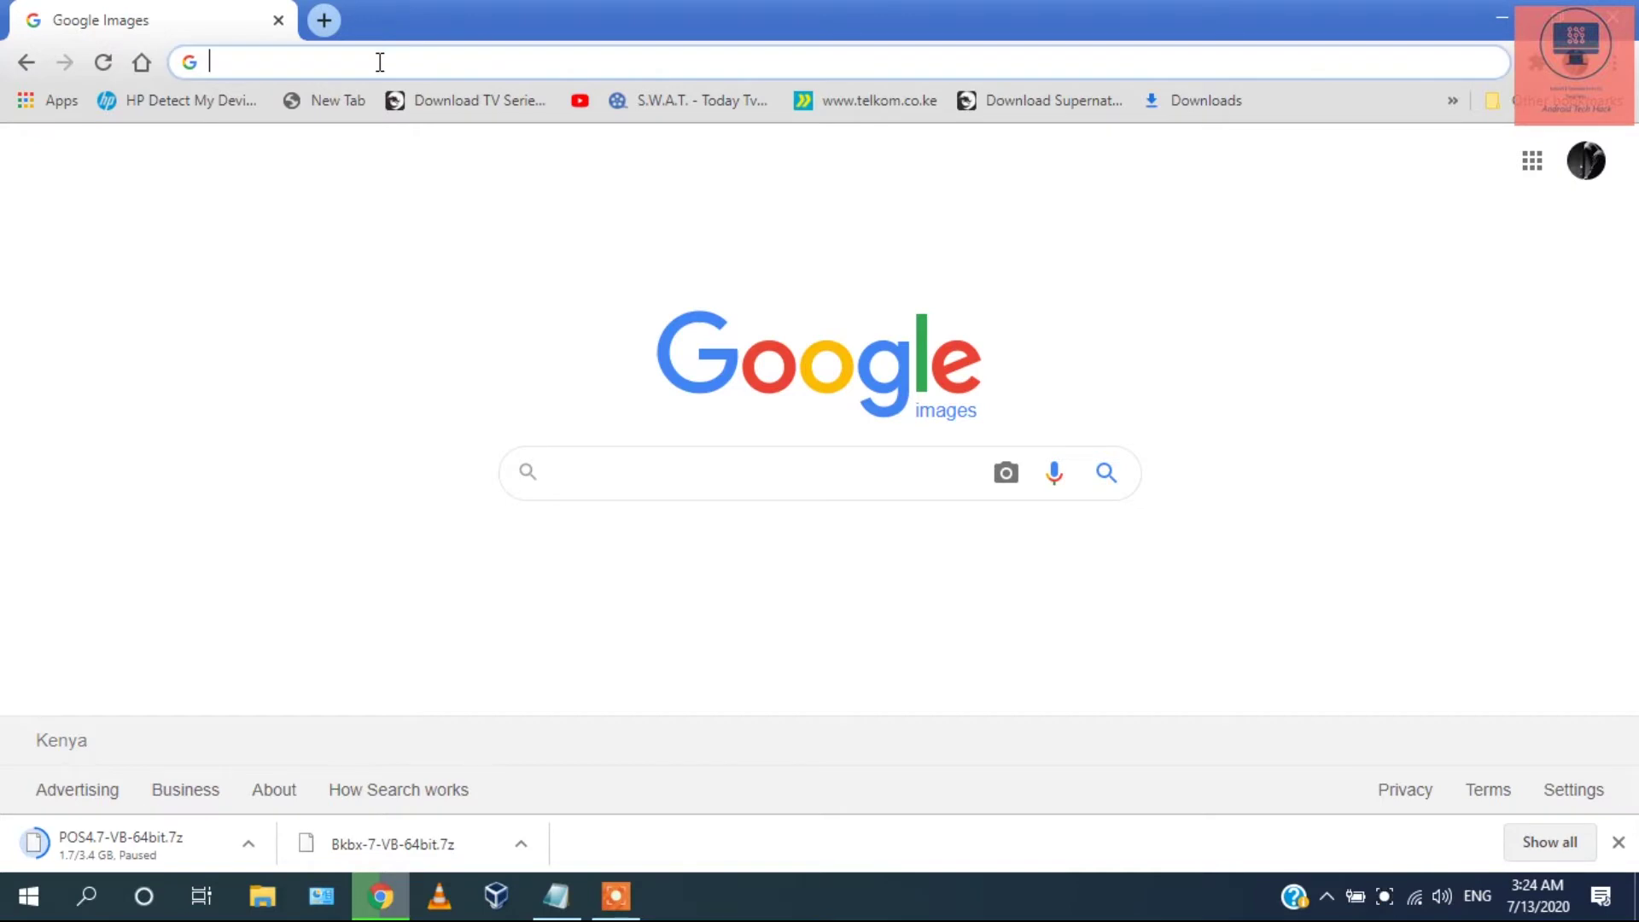
pyautogui.write('os')
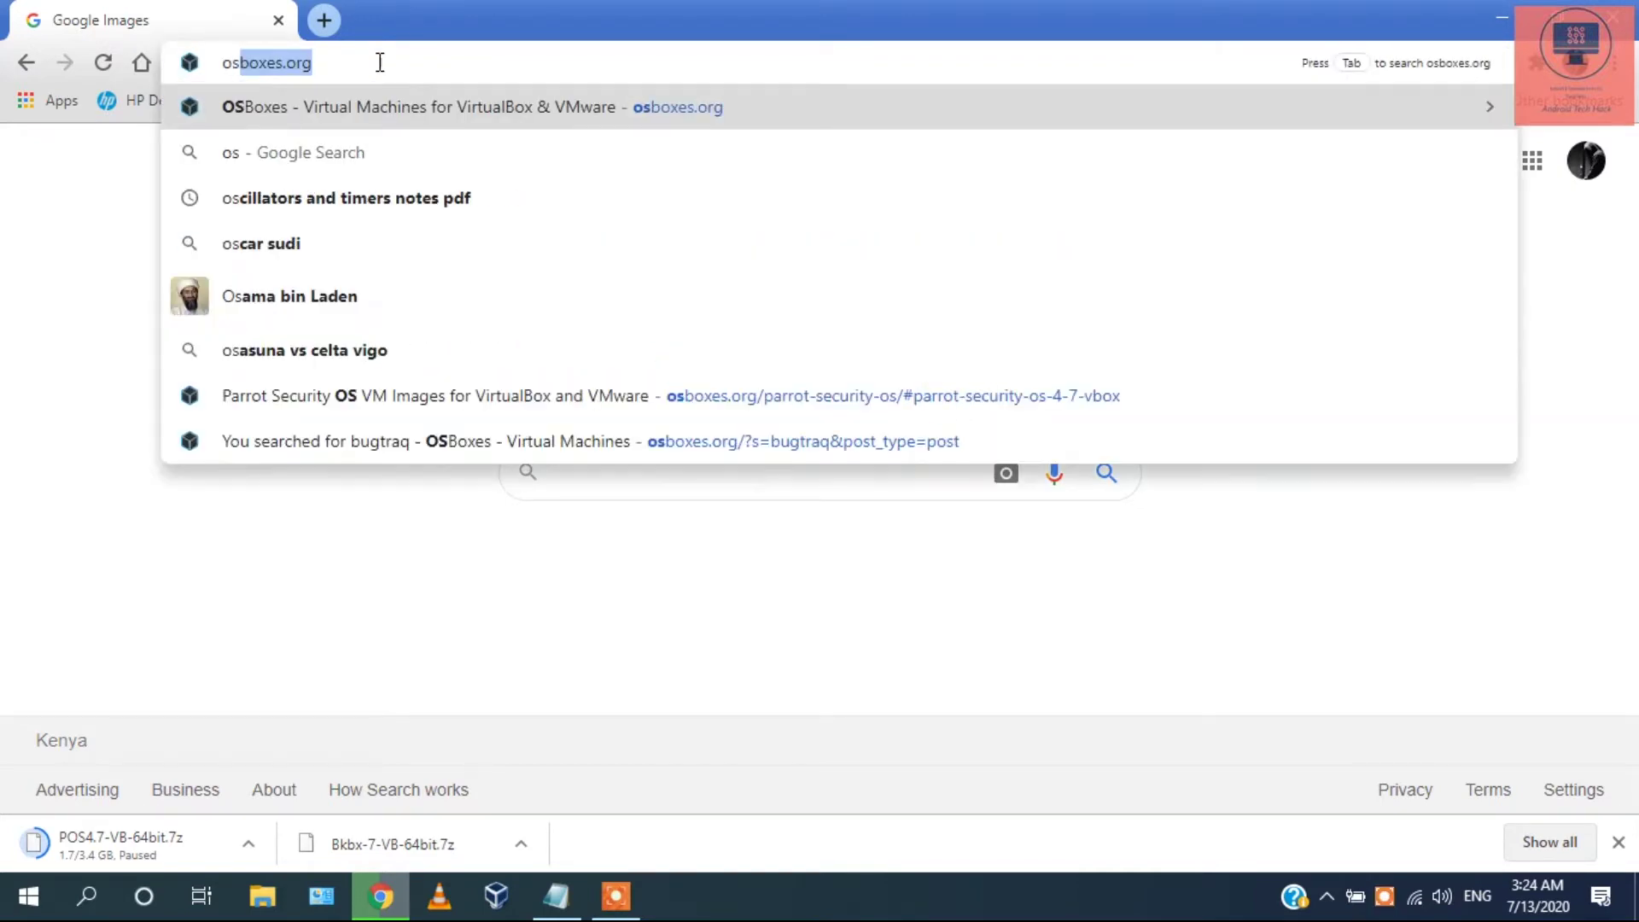
pyautogui.write('boxes')
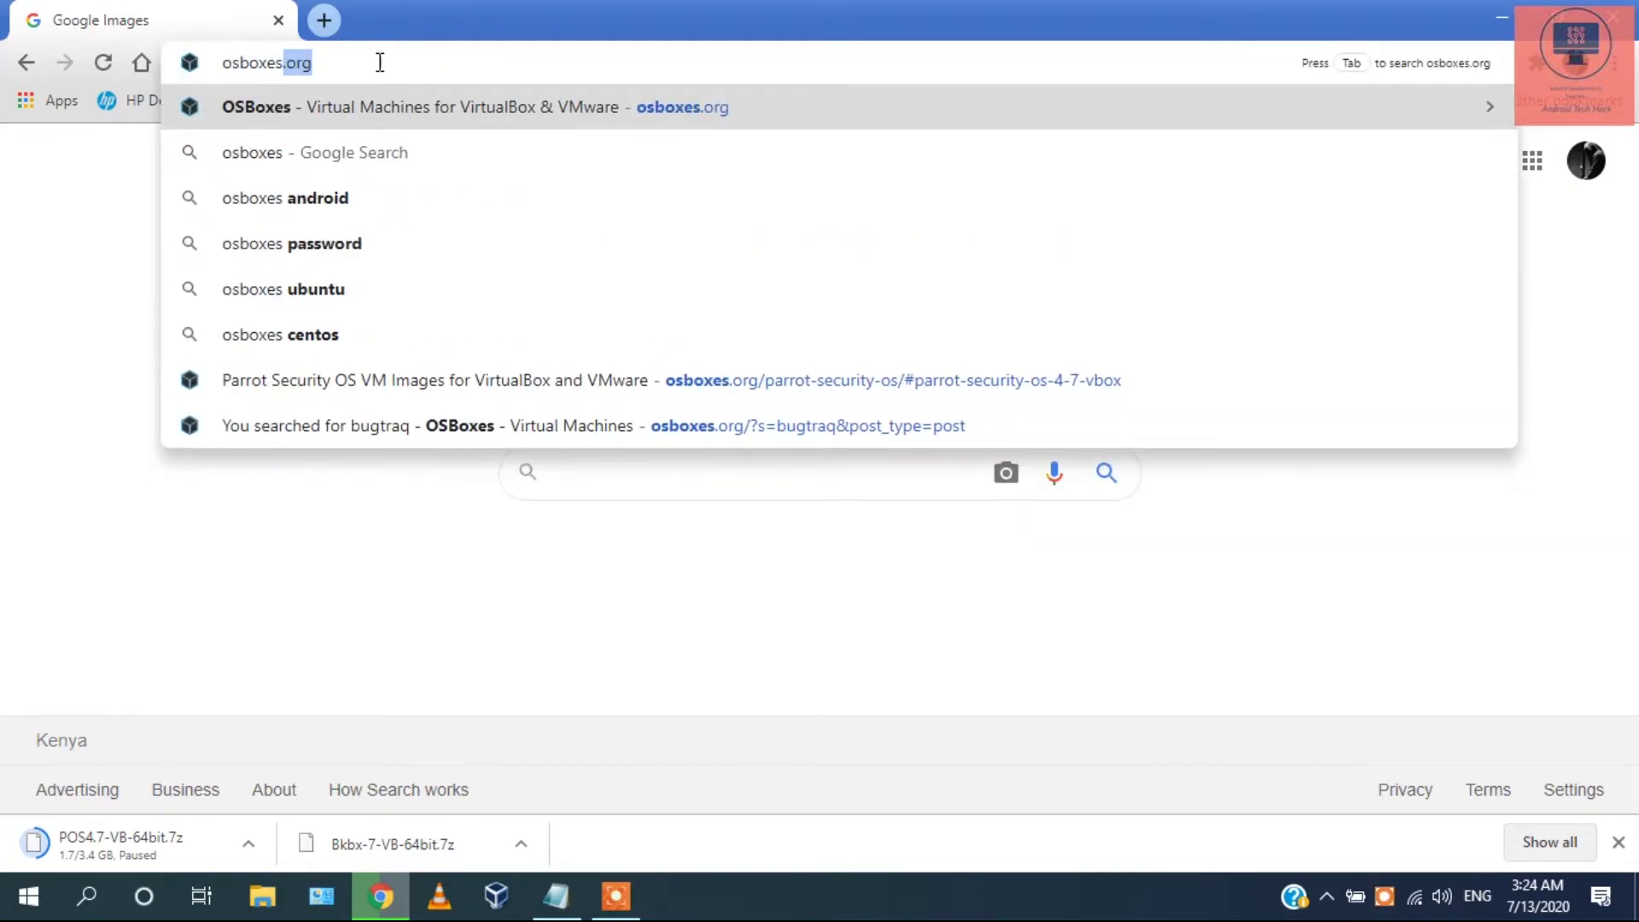
pyautogui.write('.org')
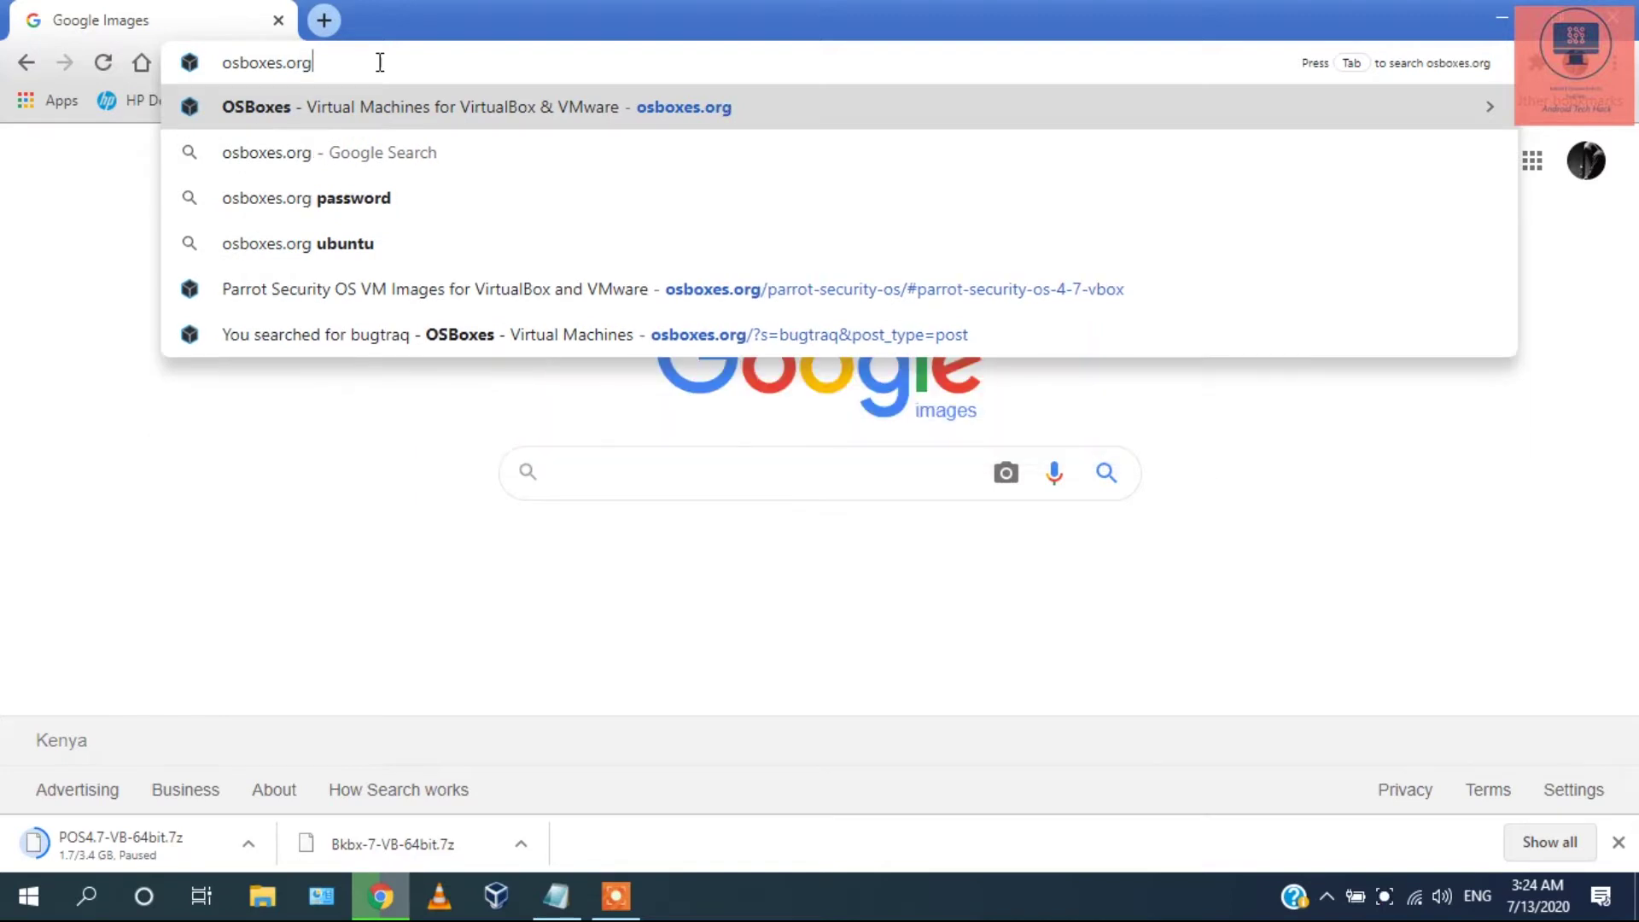
pyautogui.press('Return')
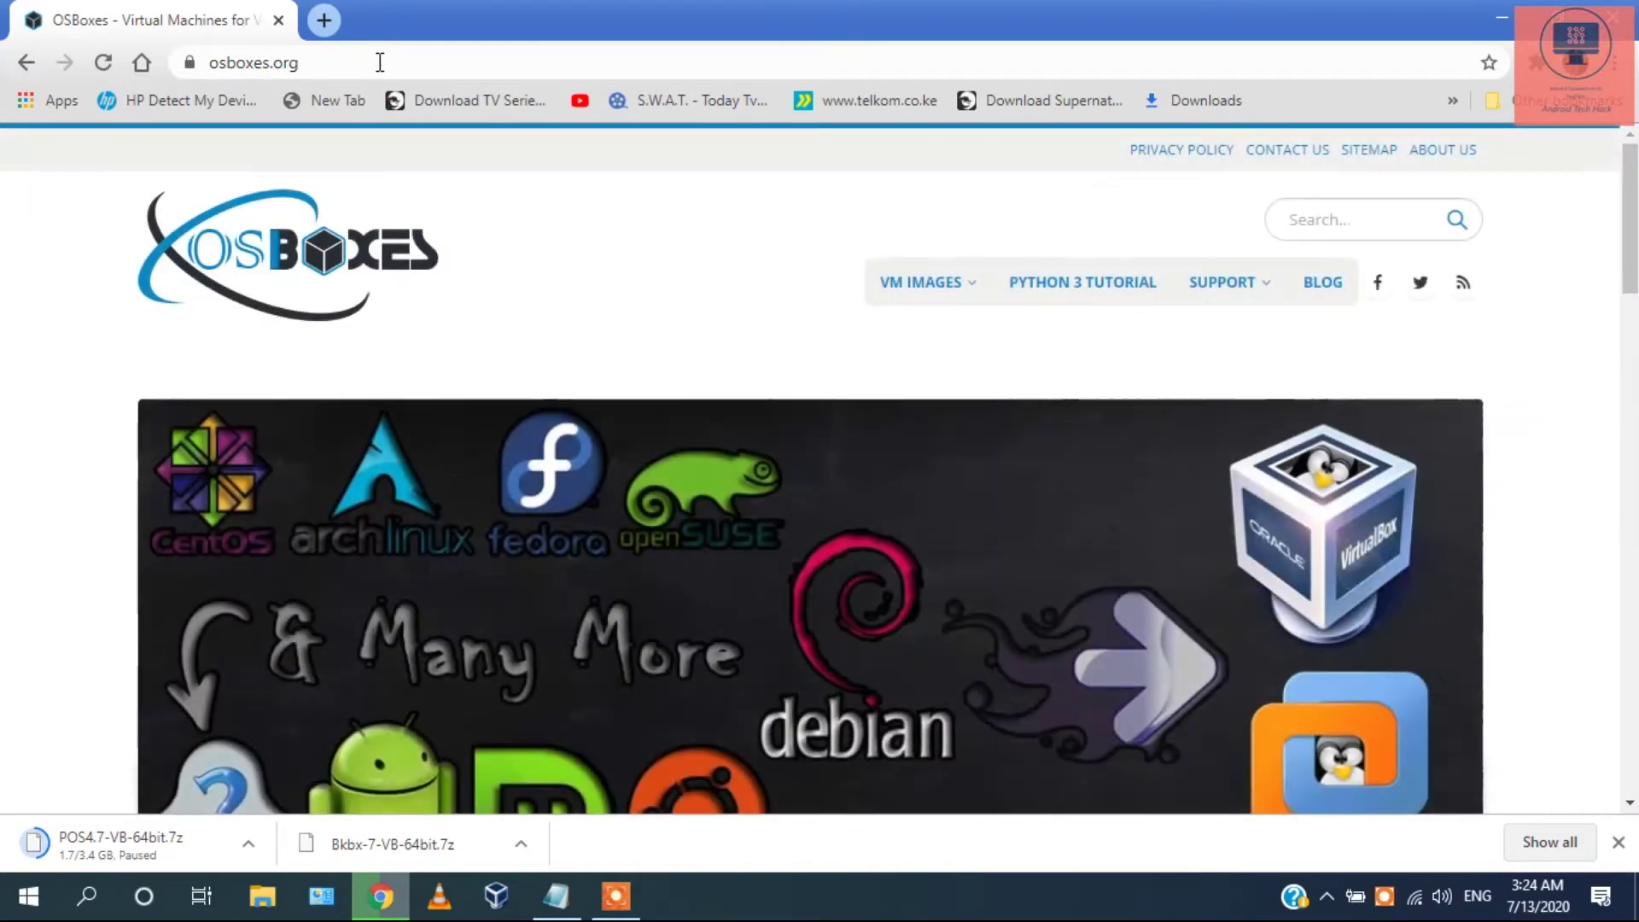
# - Search the OSBoxes site for "backbox" and open the post about BackBox 7 VM images for VirtualBox and VMware
pyautogui.click(1332, 219)
pyautogui.write('backbox')
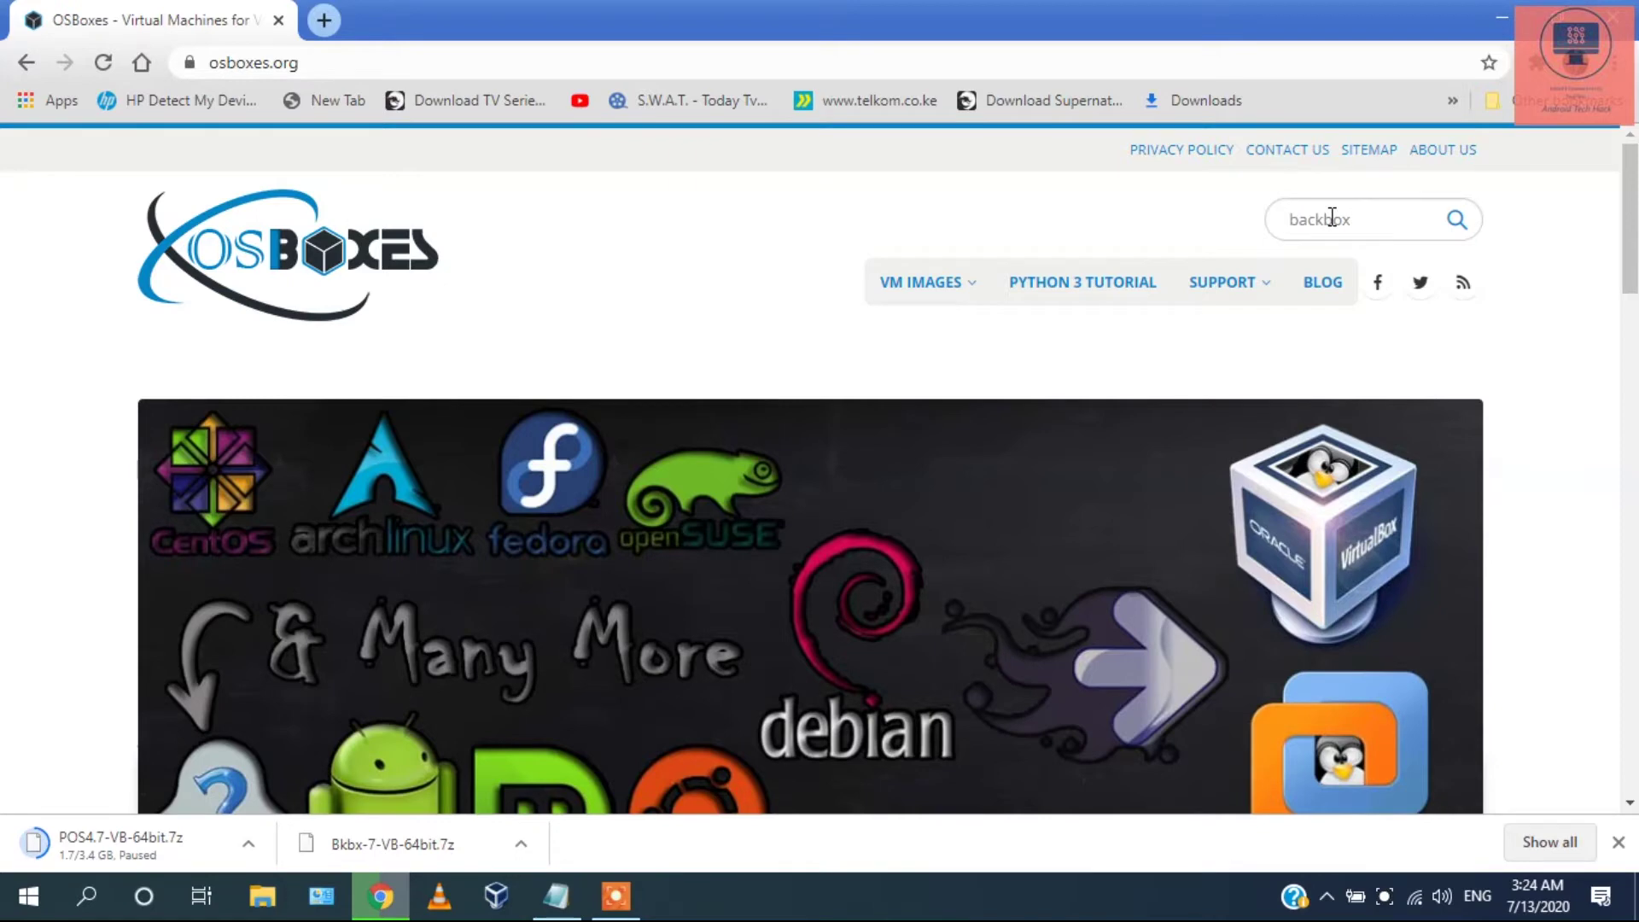
pyautogui.press('Return')
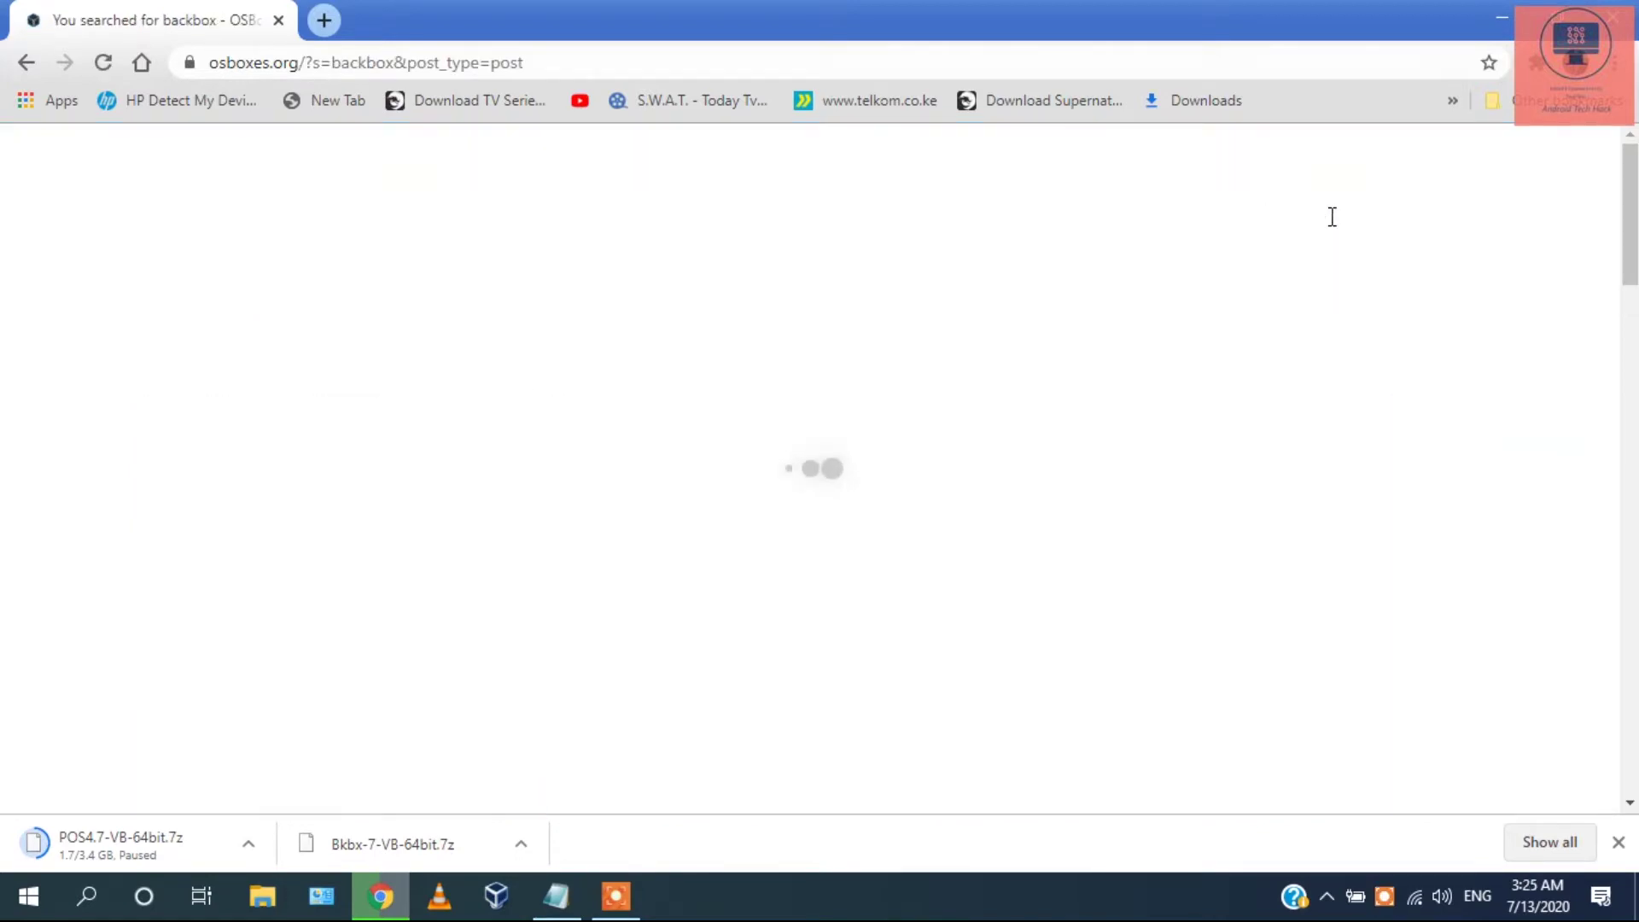
pyautogui.scroll(-2, 795, 630)
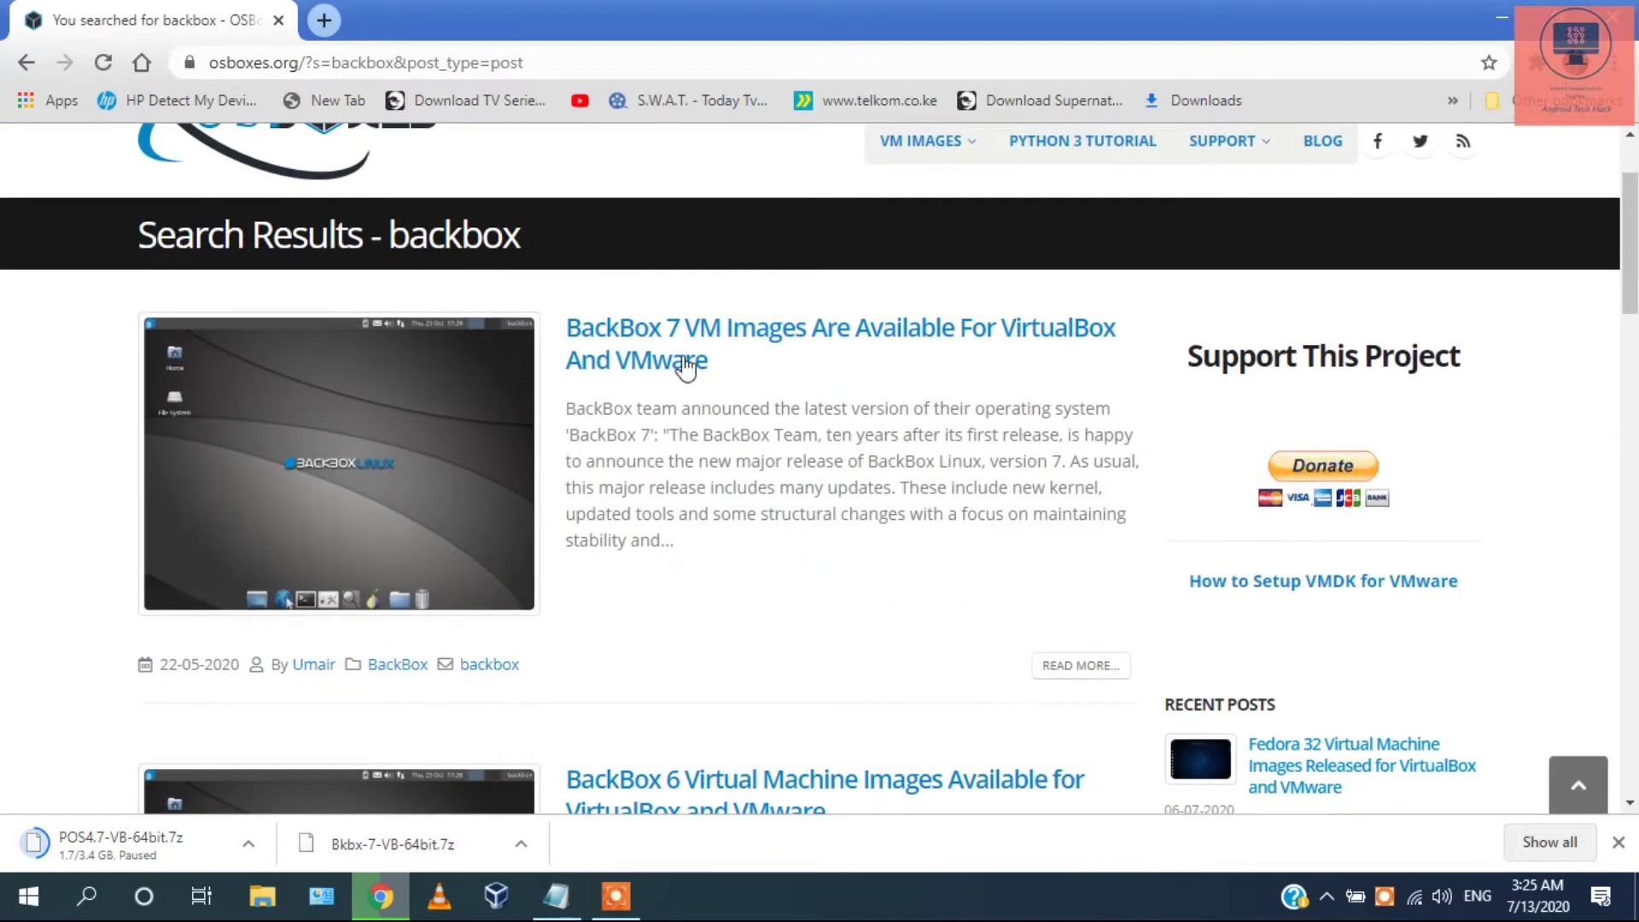
pyautogui.click(656, 337)
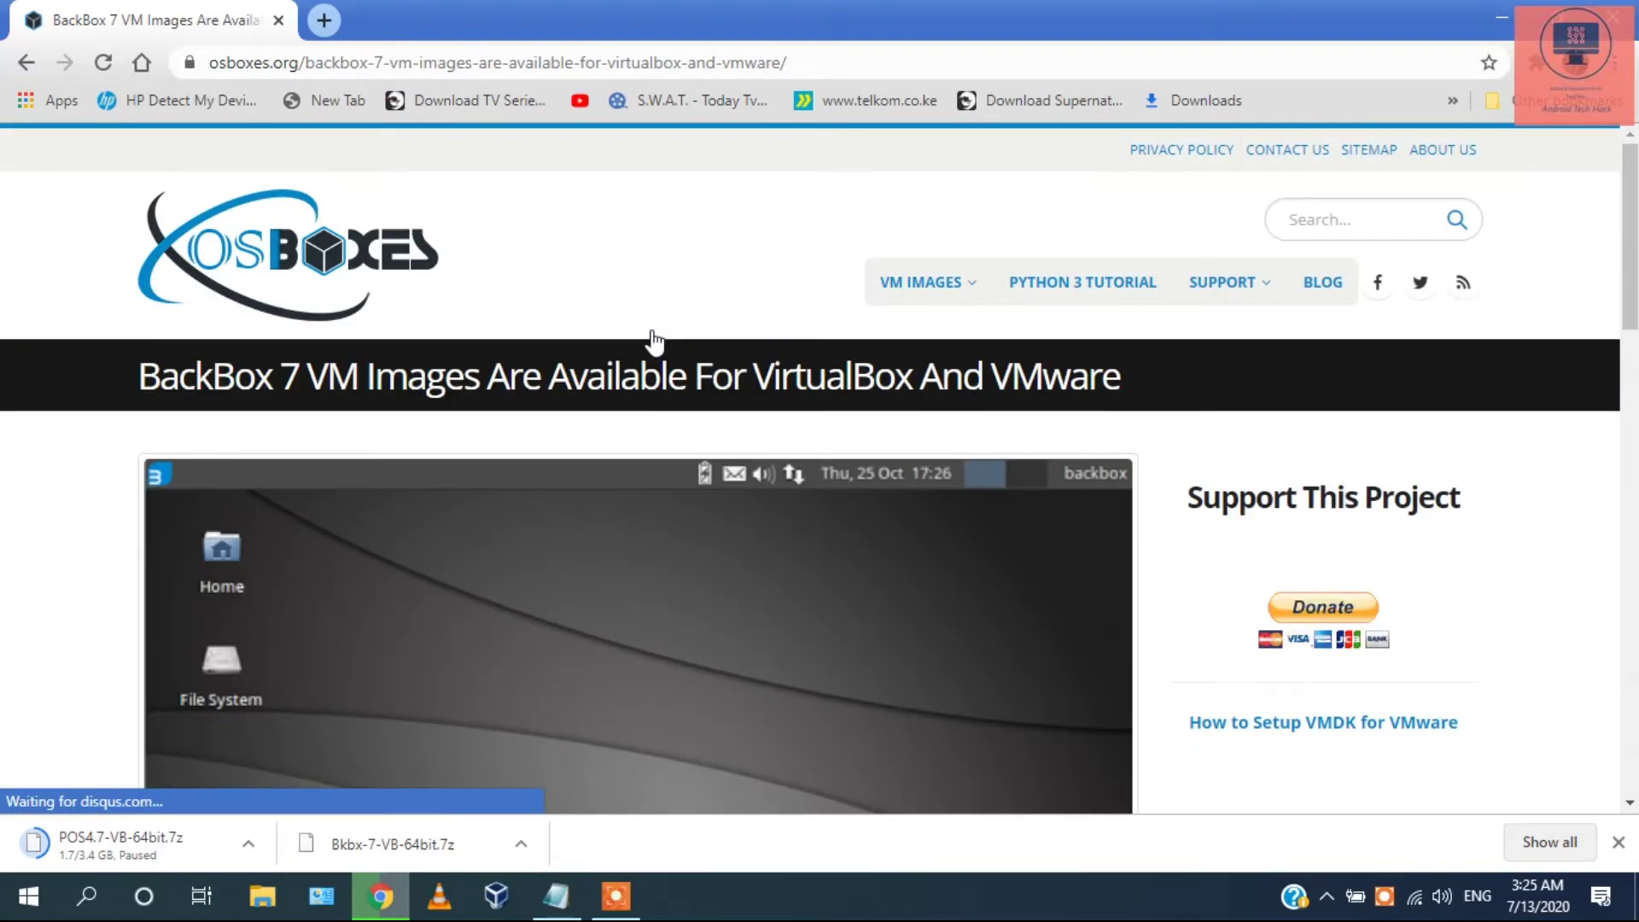
# - Follow the post's link to the BackBox VDI and VMDK image download page
pyautogui.scroll(-10, 750, 664)
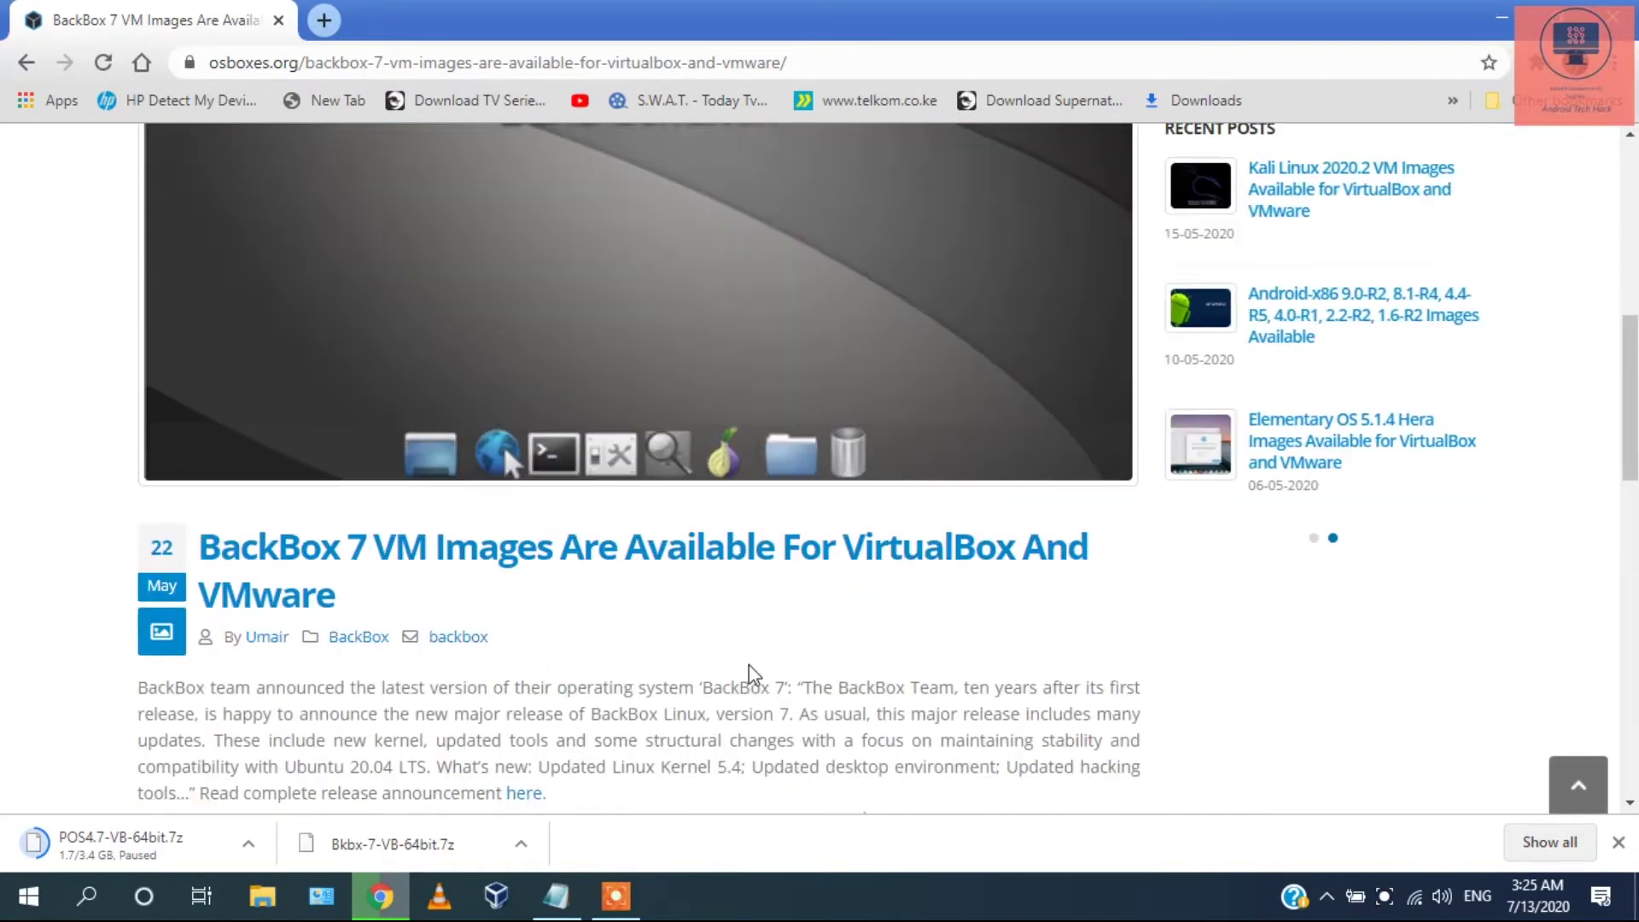
pyautogui.scroll(-2, 750, 664)
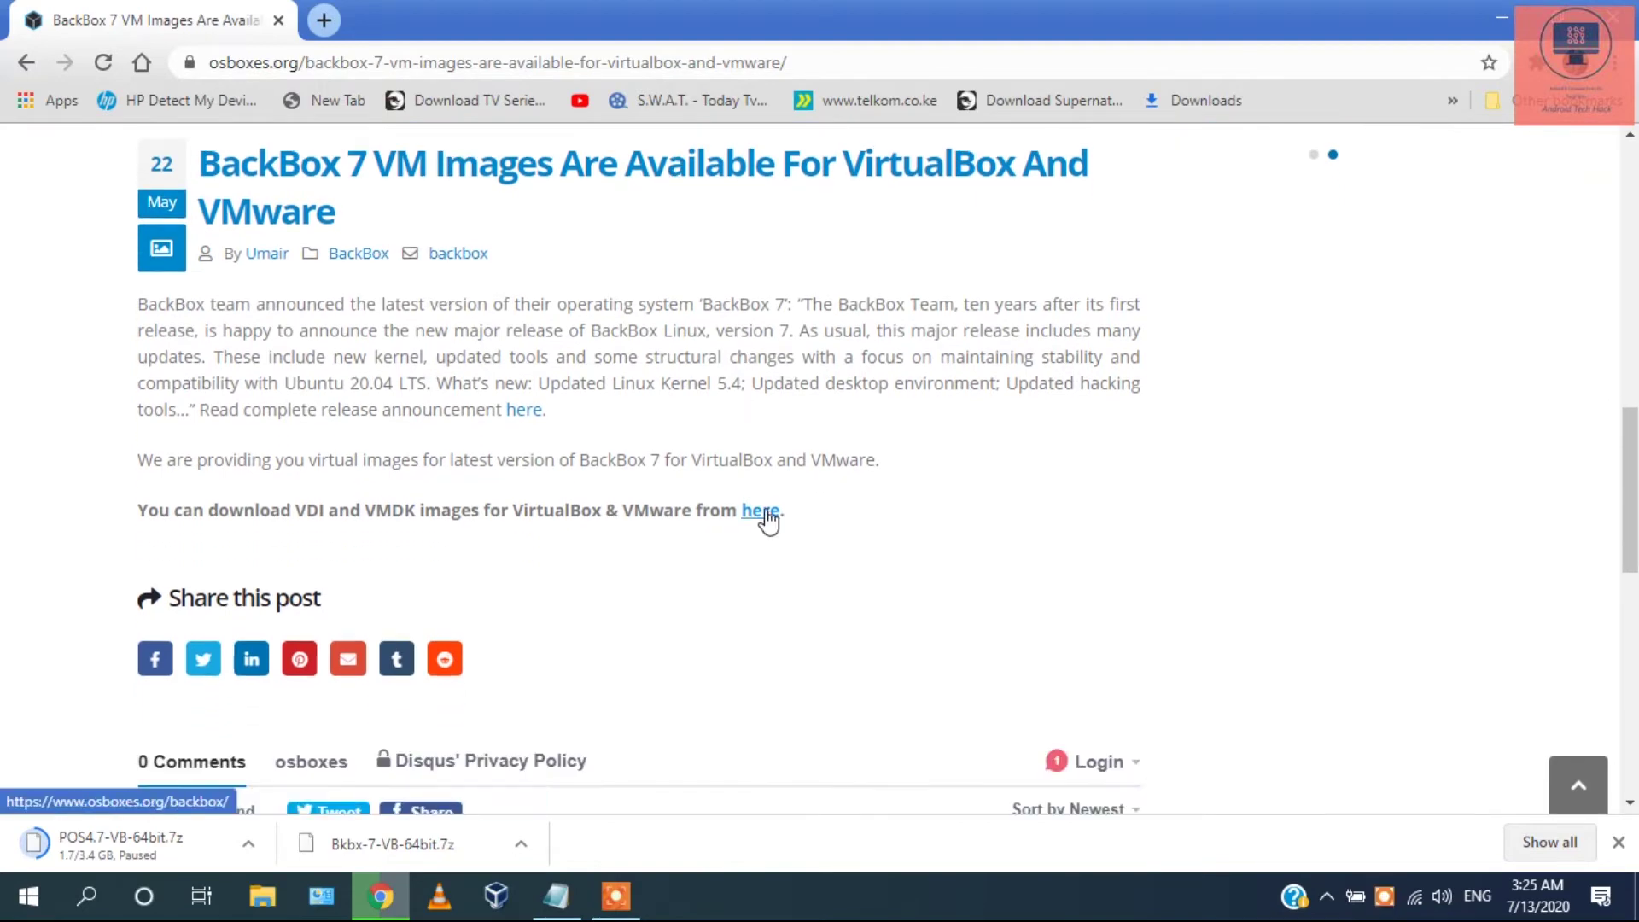
pyautogui.click(763, 512)
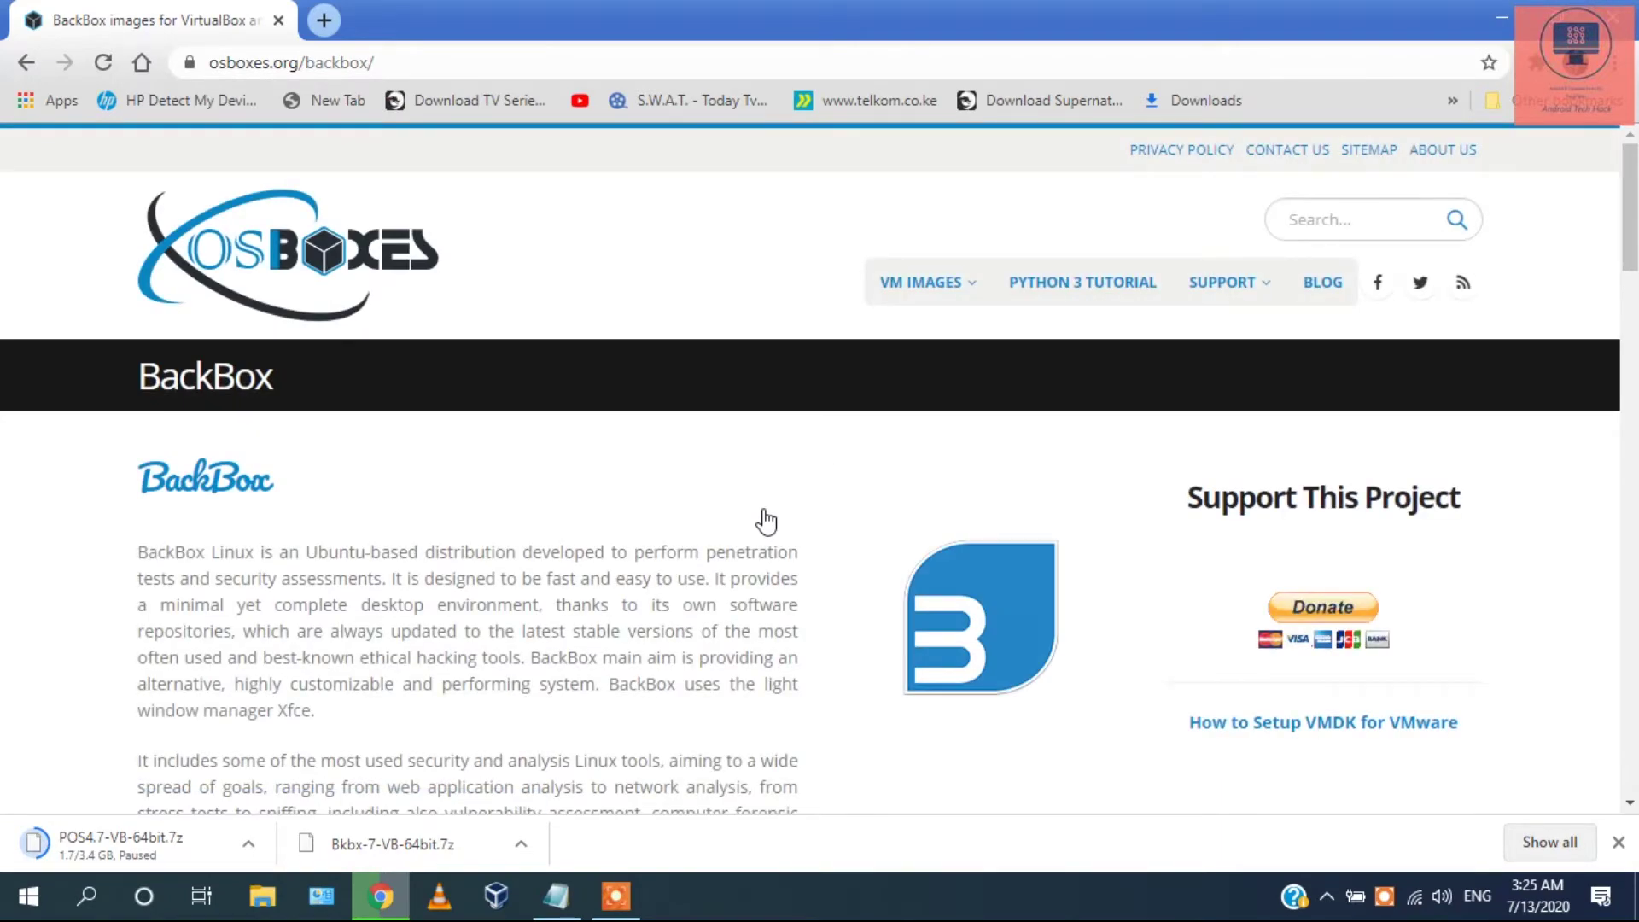
# - Examine the login and compatibility info for the BackBox 7 image
pyautogui.scroll(-15, 766, 520)
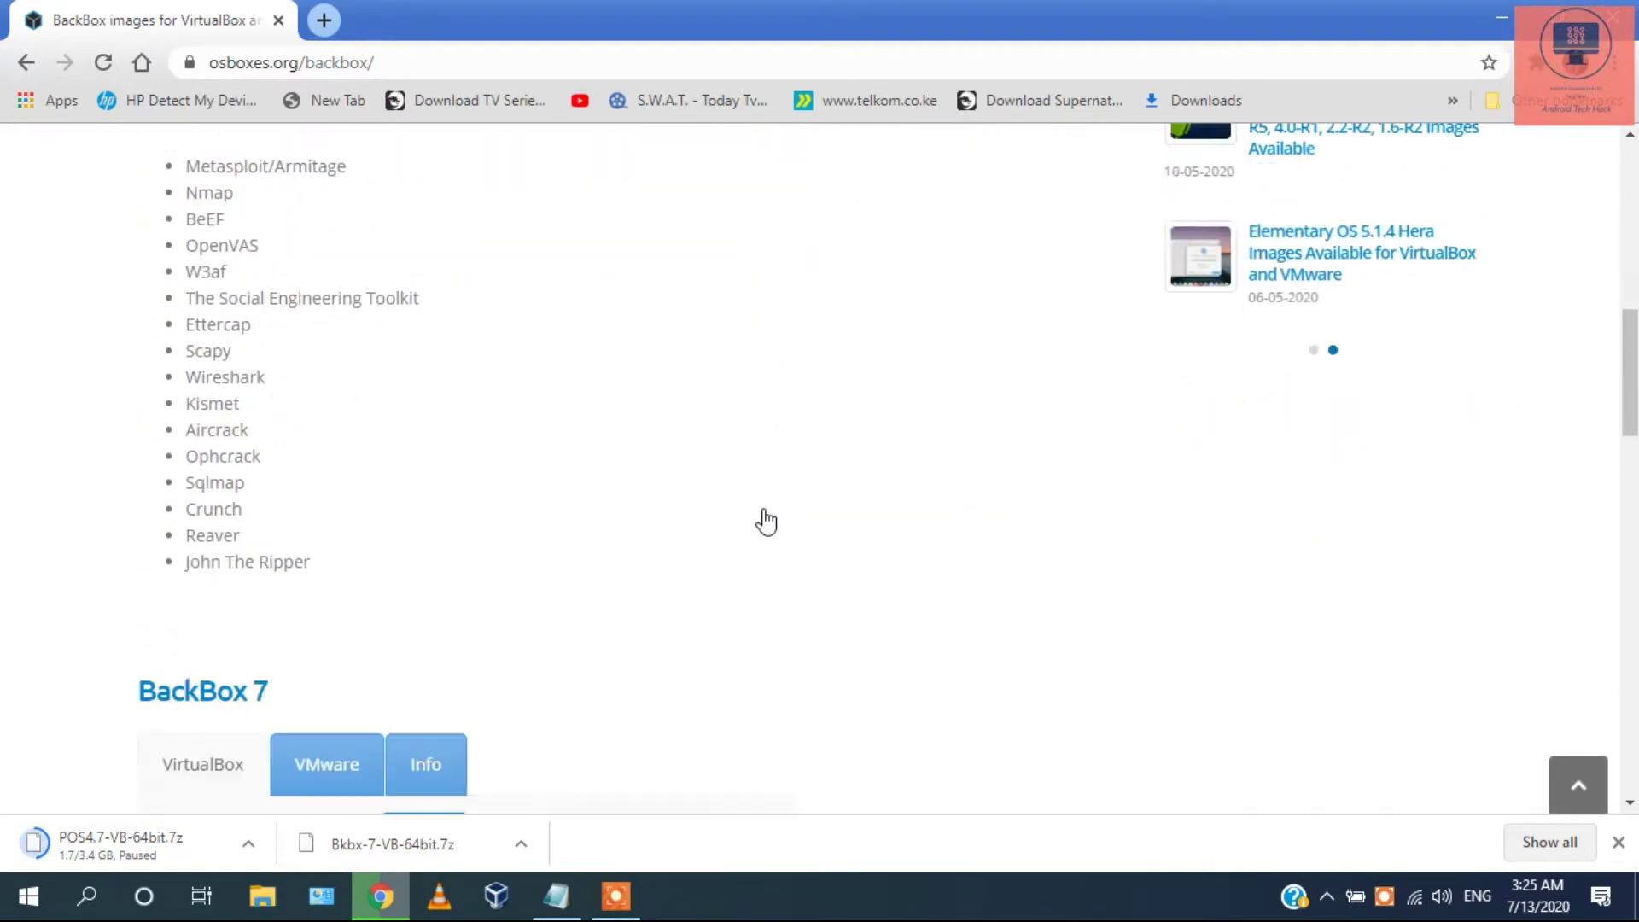
pyautogui.scroll(-4, 766, 520)
pyautogui.scroll(1, 586, 392)
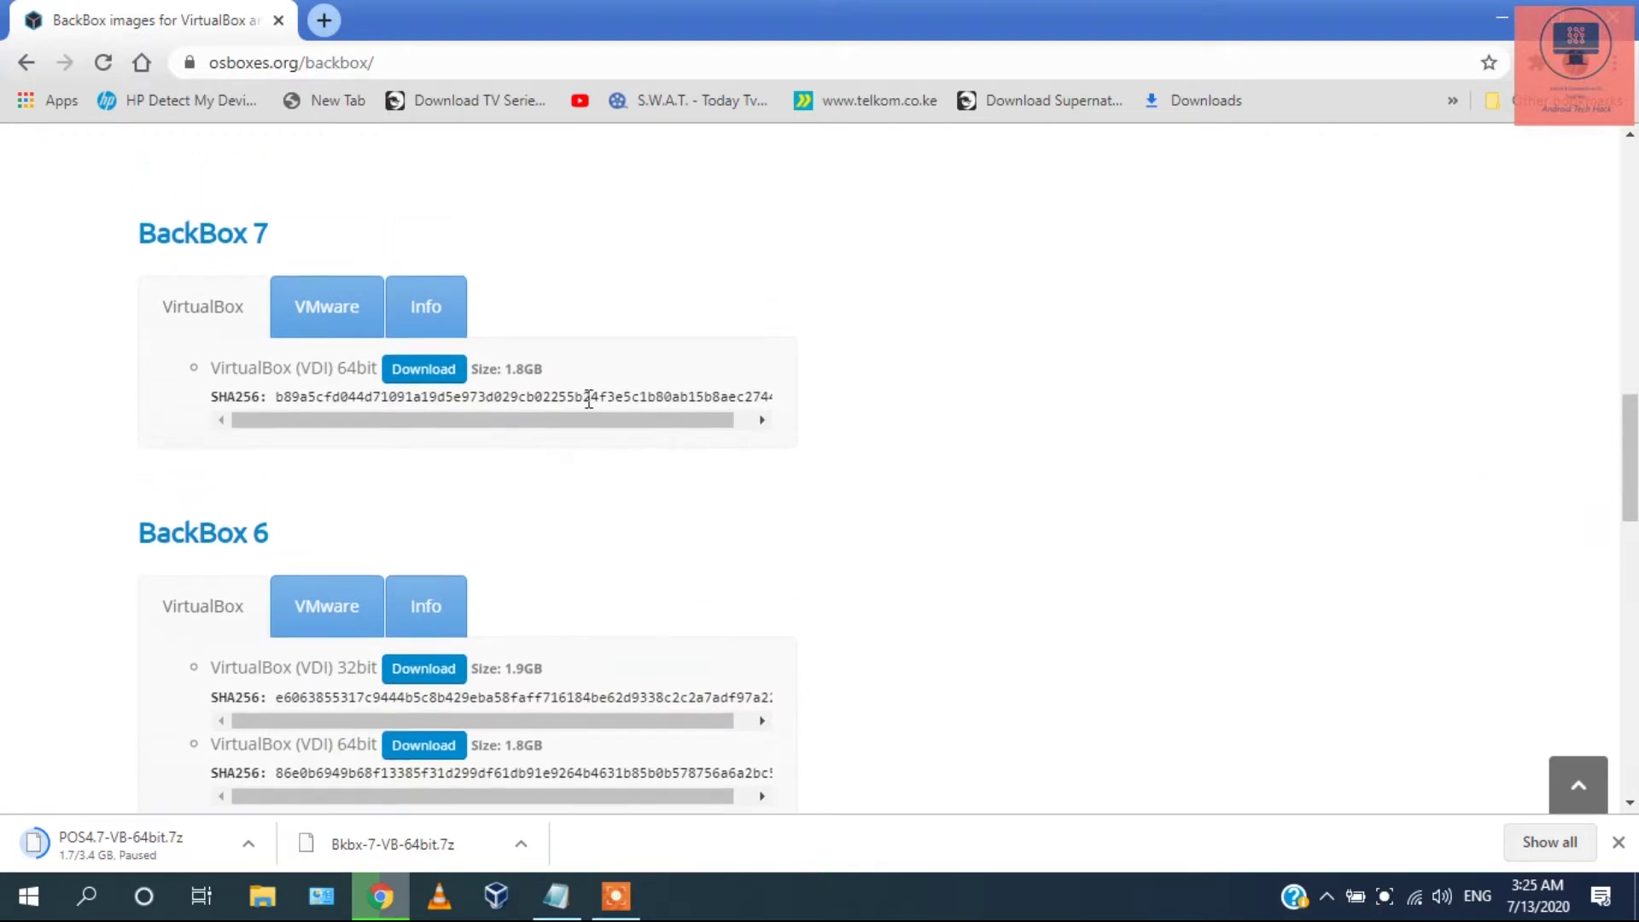
pyautogui.click(431, 310)
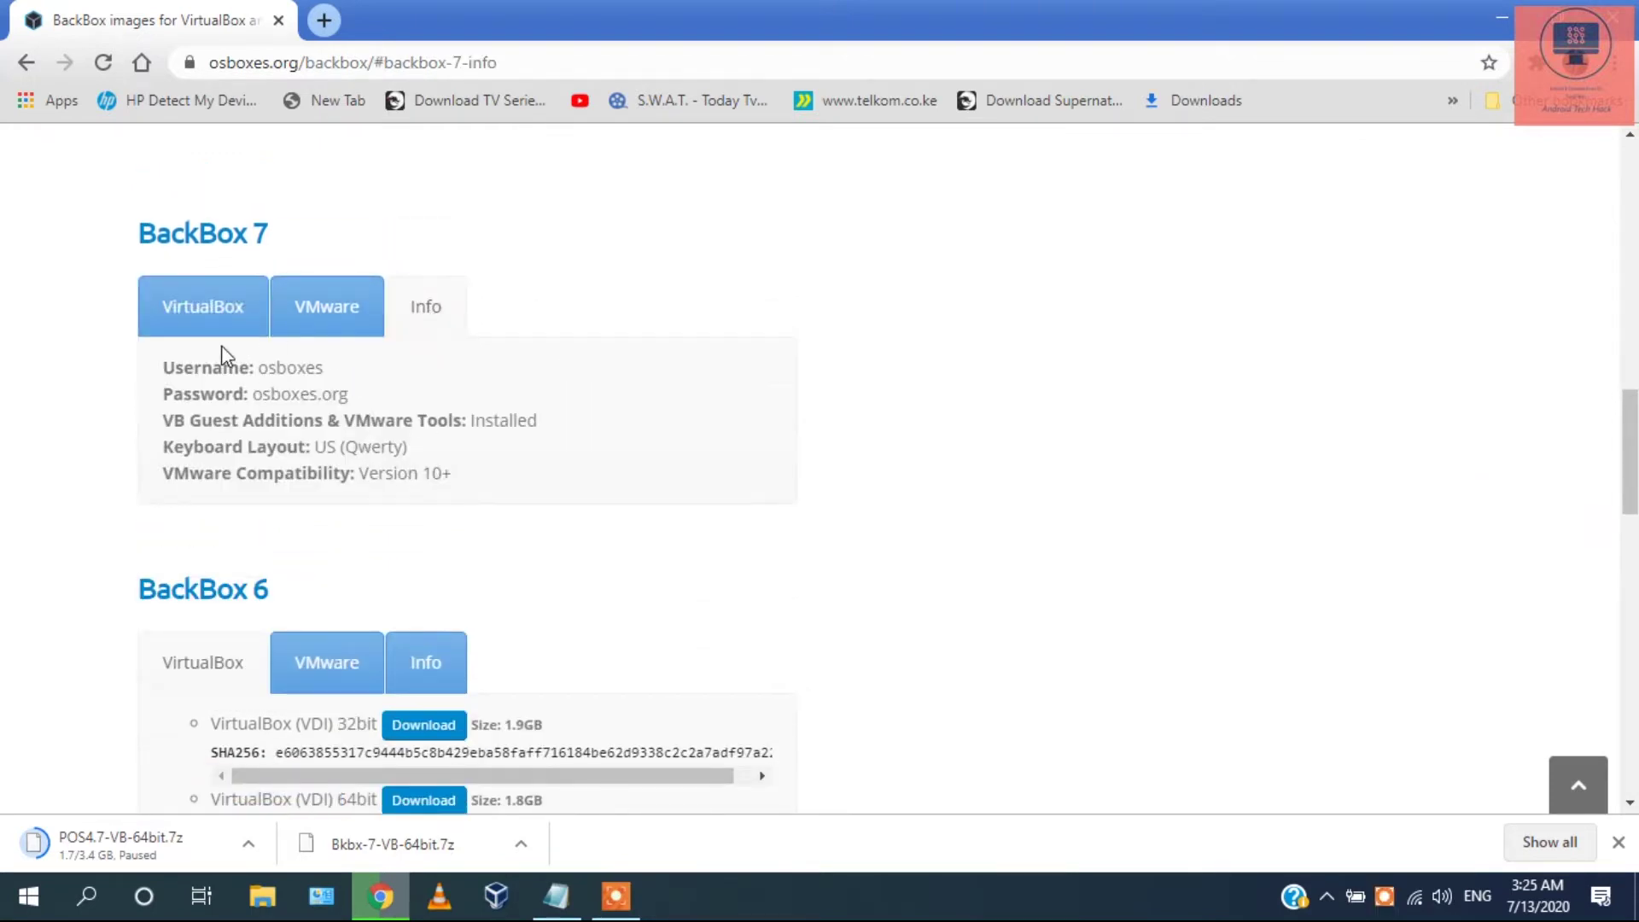
# - Start downloading the BackBox 7 VirtualBox (VDI) 64bit image and pause the new download
pyautogui.click(188, 312)
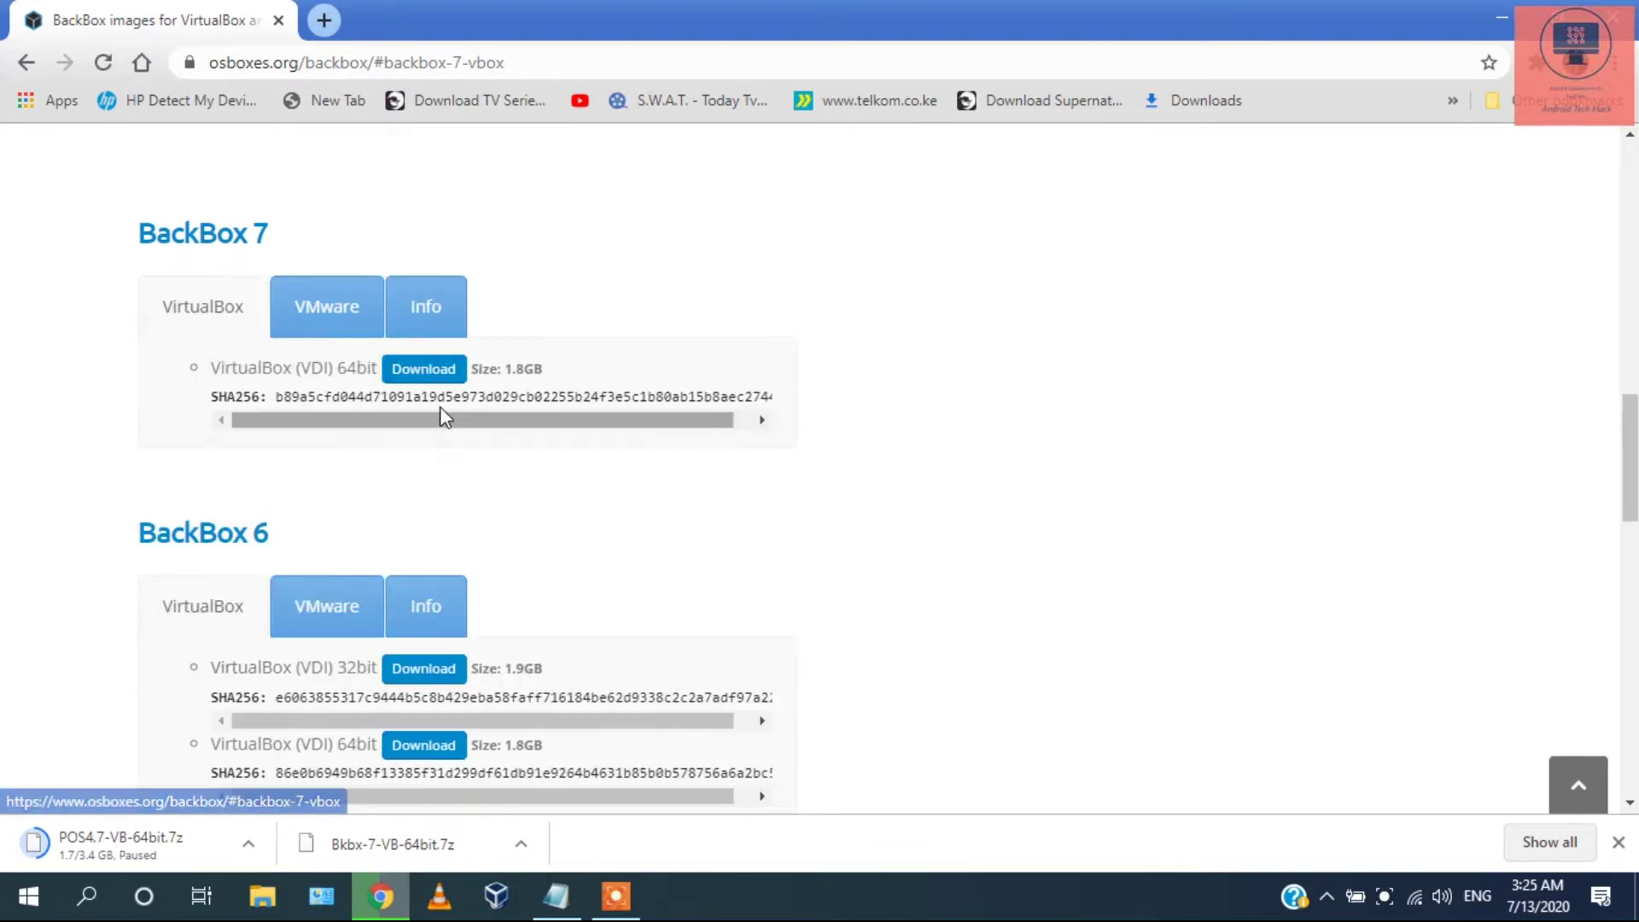
pyautogui.click(430, 374)
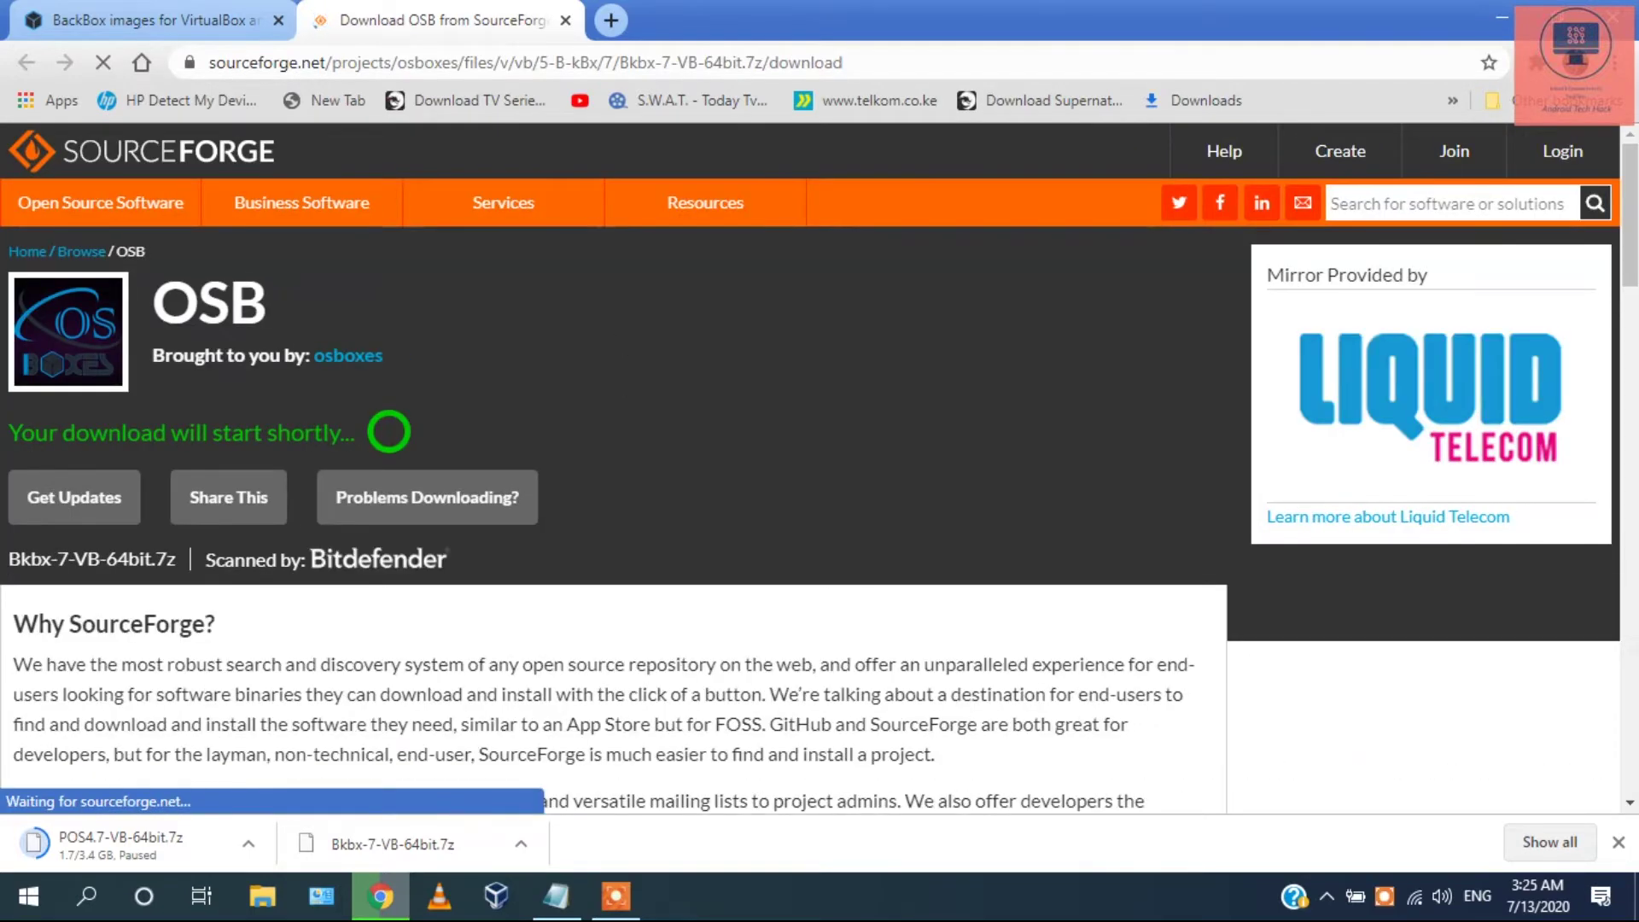
pyautogui.moveTo(10, 272); pyautogui.dragTo(439, 418)
pyautogui.click(422, 428)
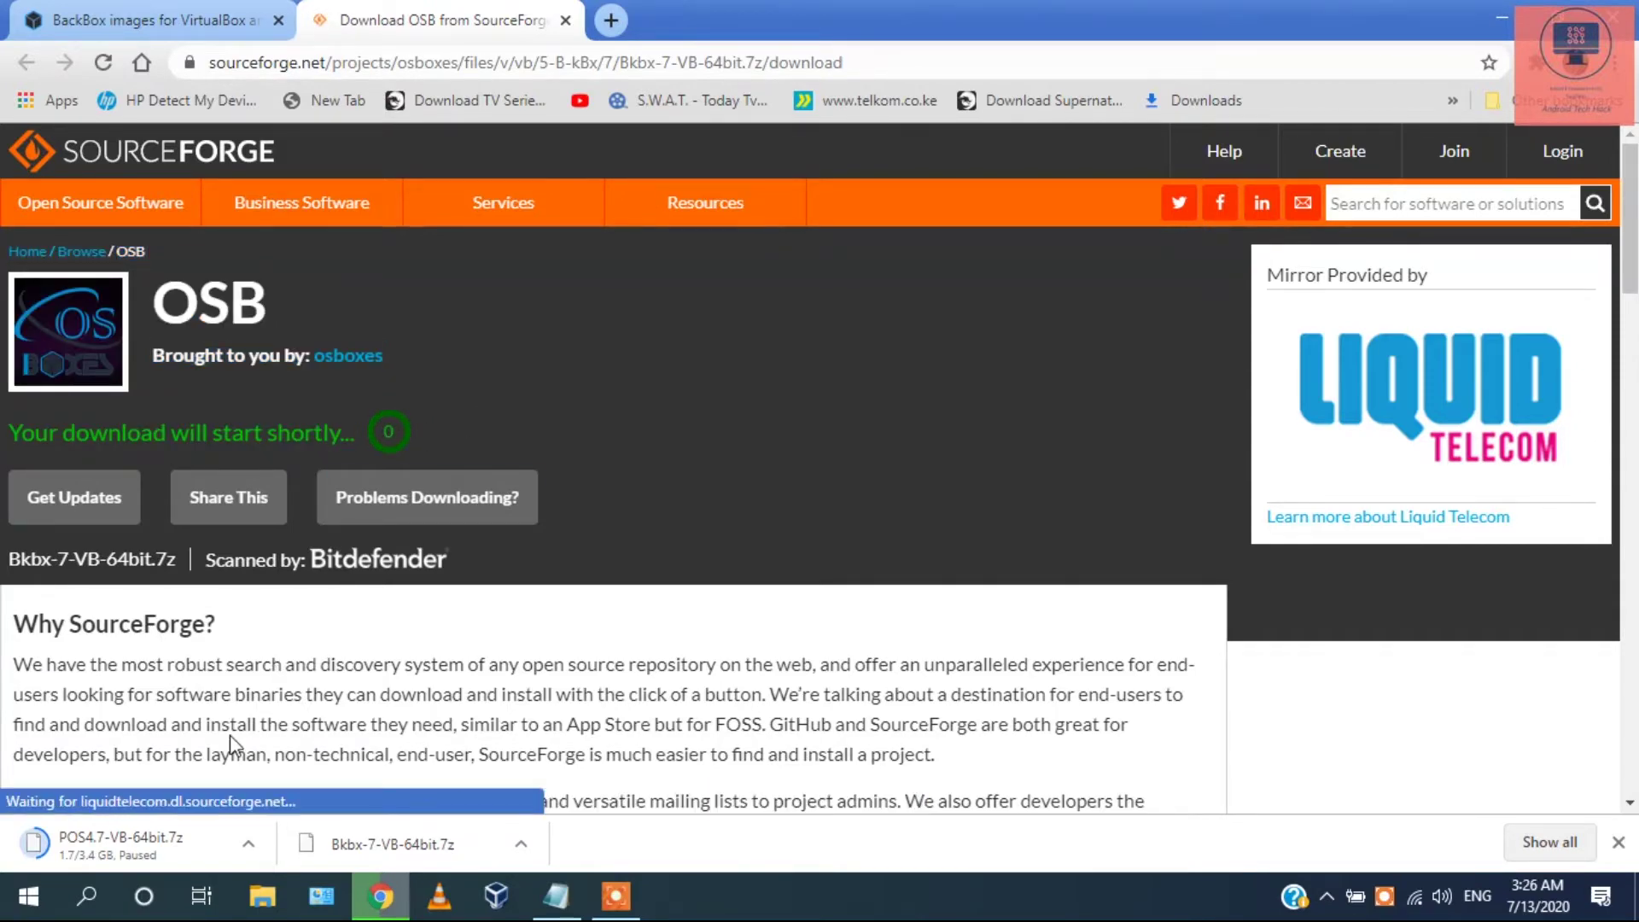
pyautogui.click(247, 844)
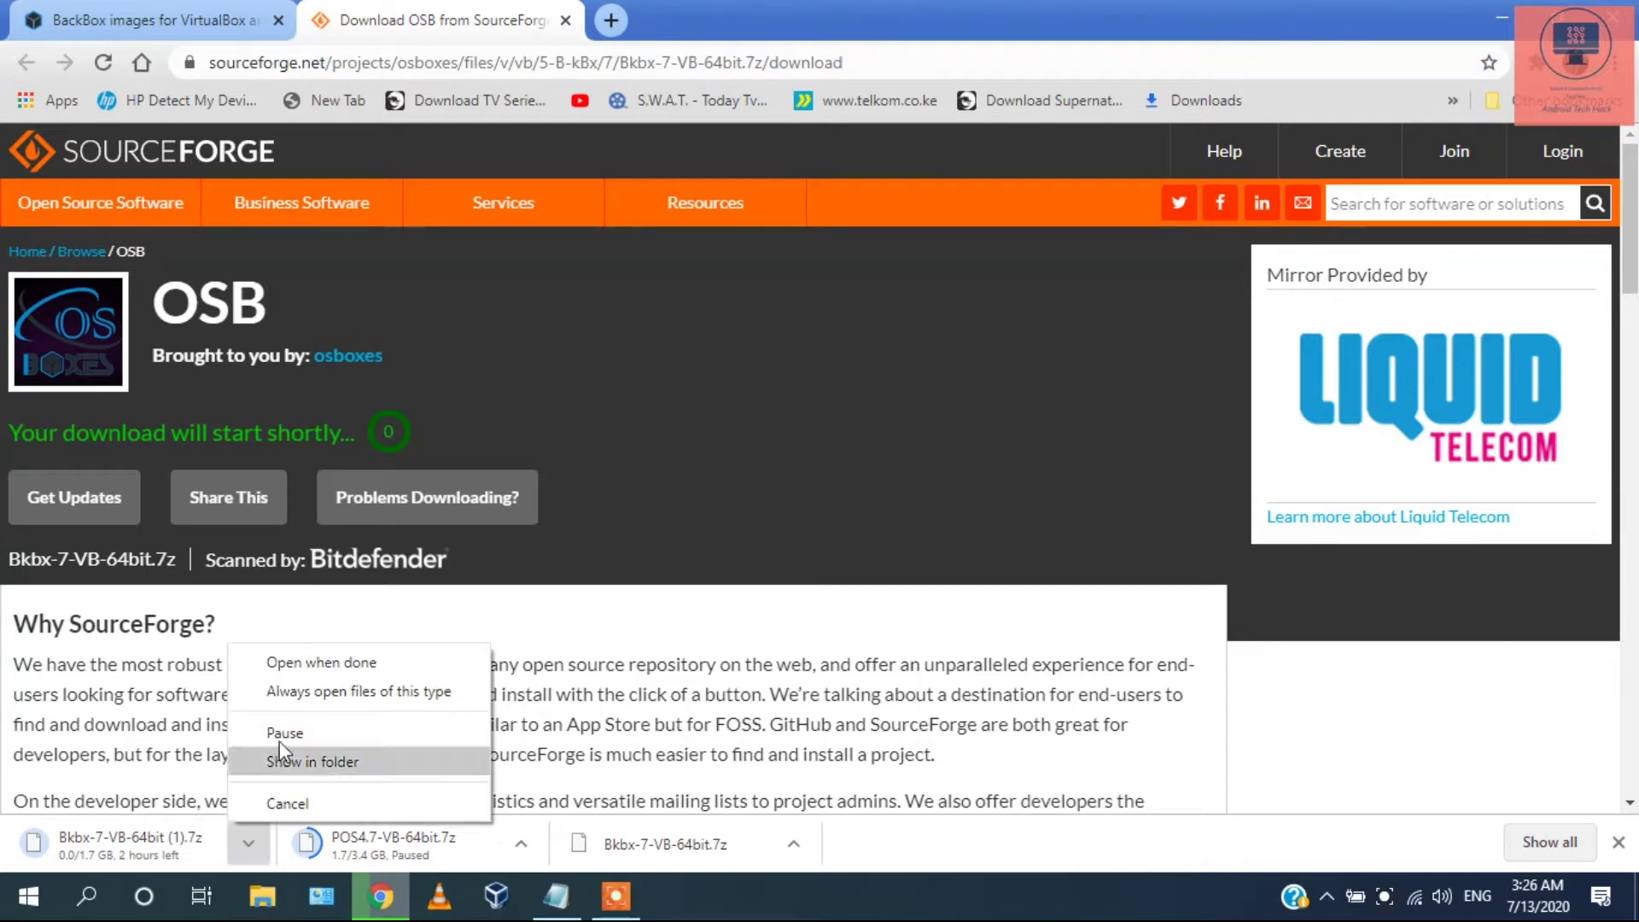
pyautogui.click(336, 736)
# - Switch to Notepad, add the line ">I had already downloaded so lets install" below a blank line, and minimize the note
pyautogui.click(556, 896)
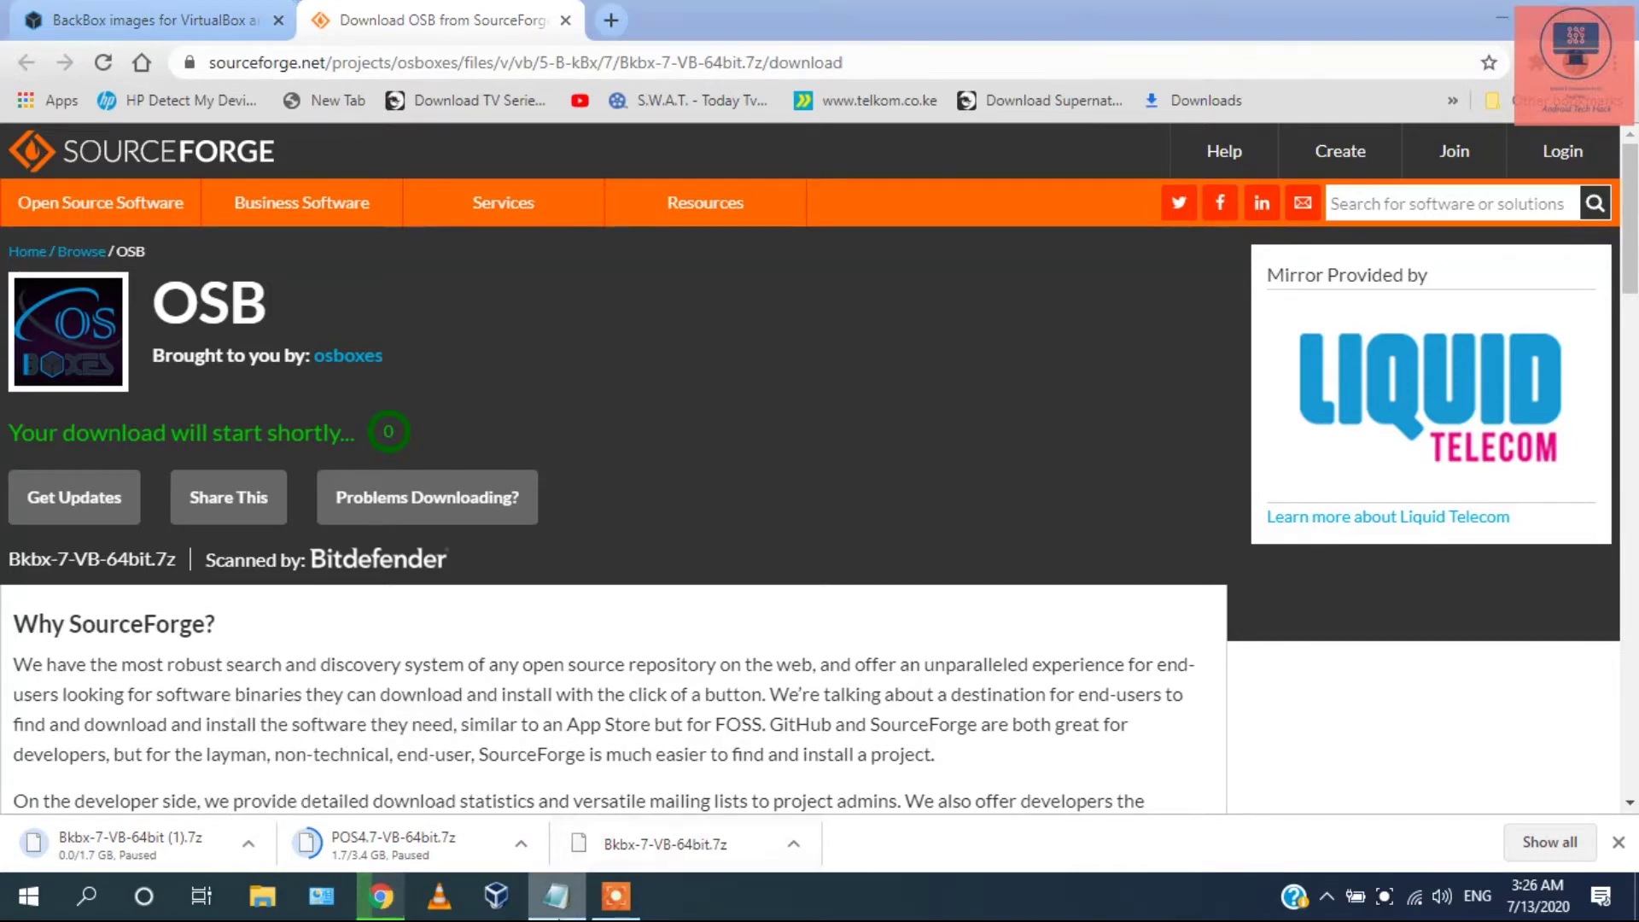
pyautogui.press('Return')
pyautogui.press('Return')
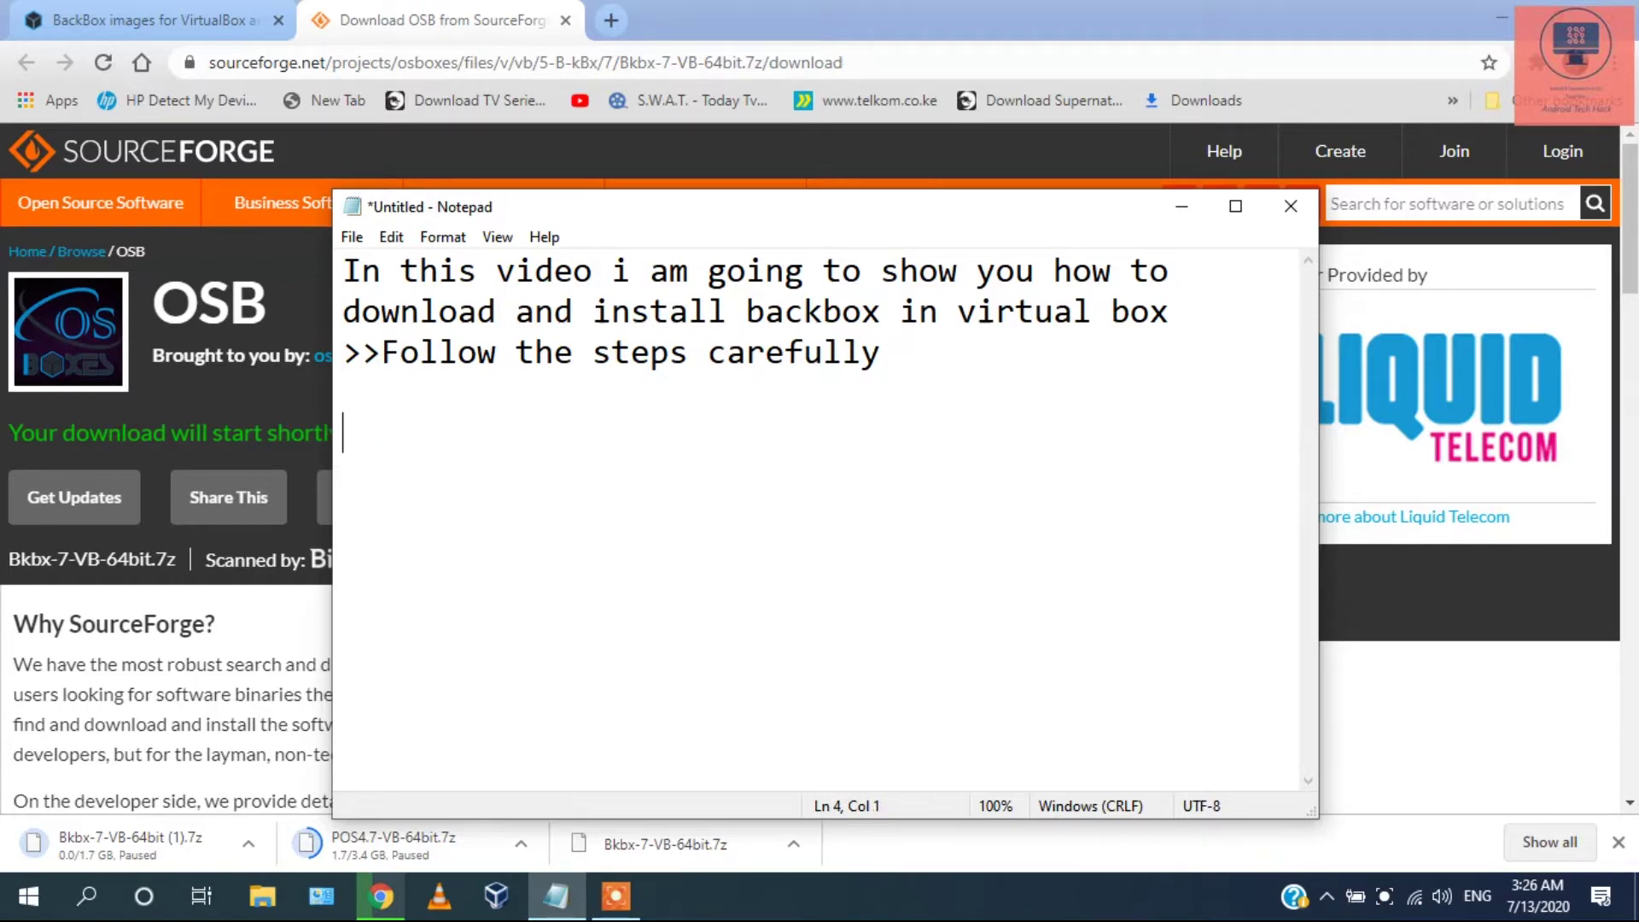
pyautogui.write('>I had al')
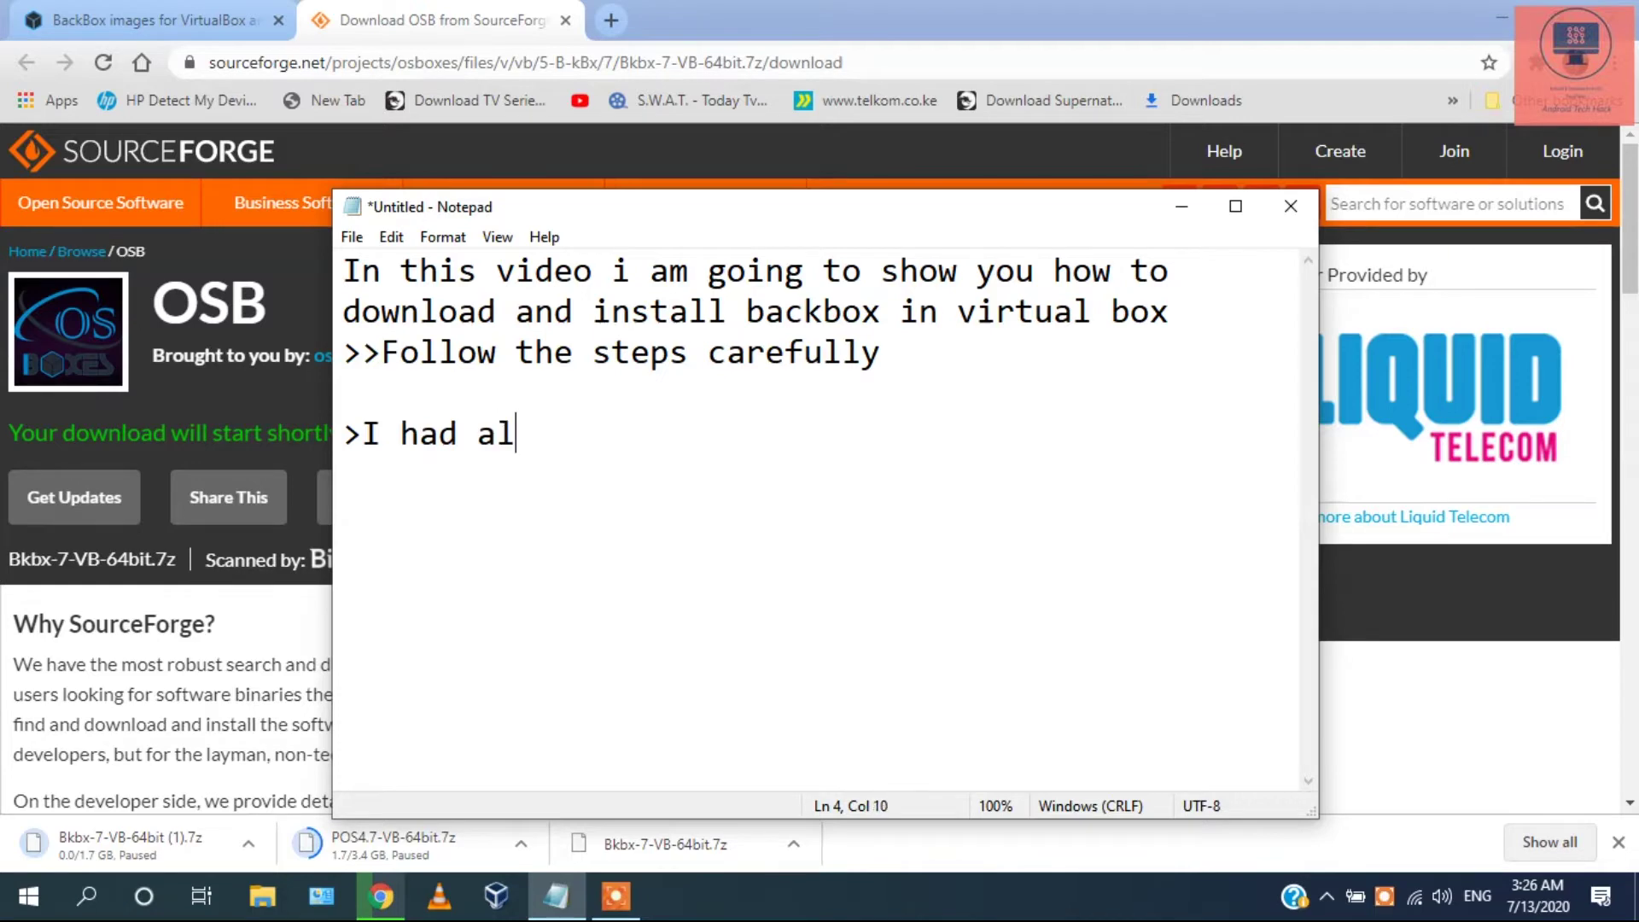
pyautogui.write('ready')
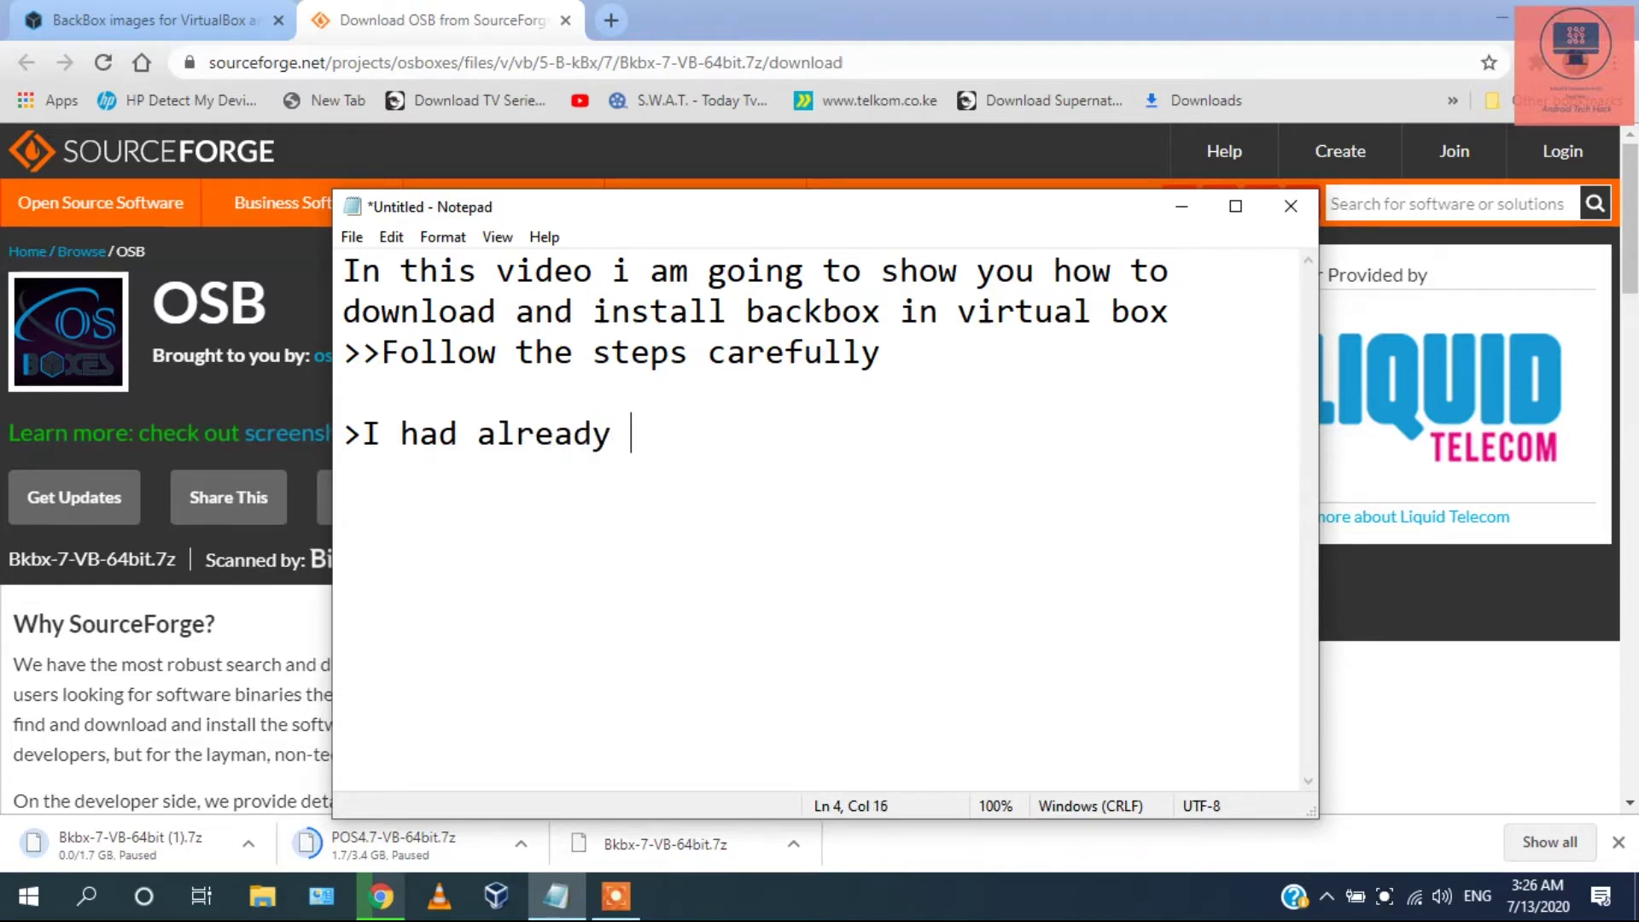
pyautogui.write(' downloa')
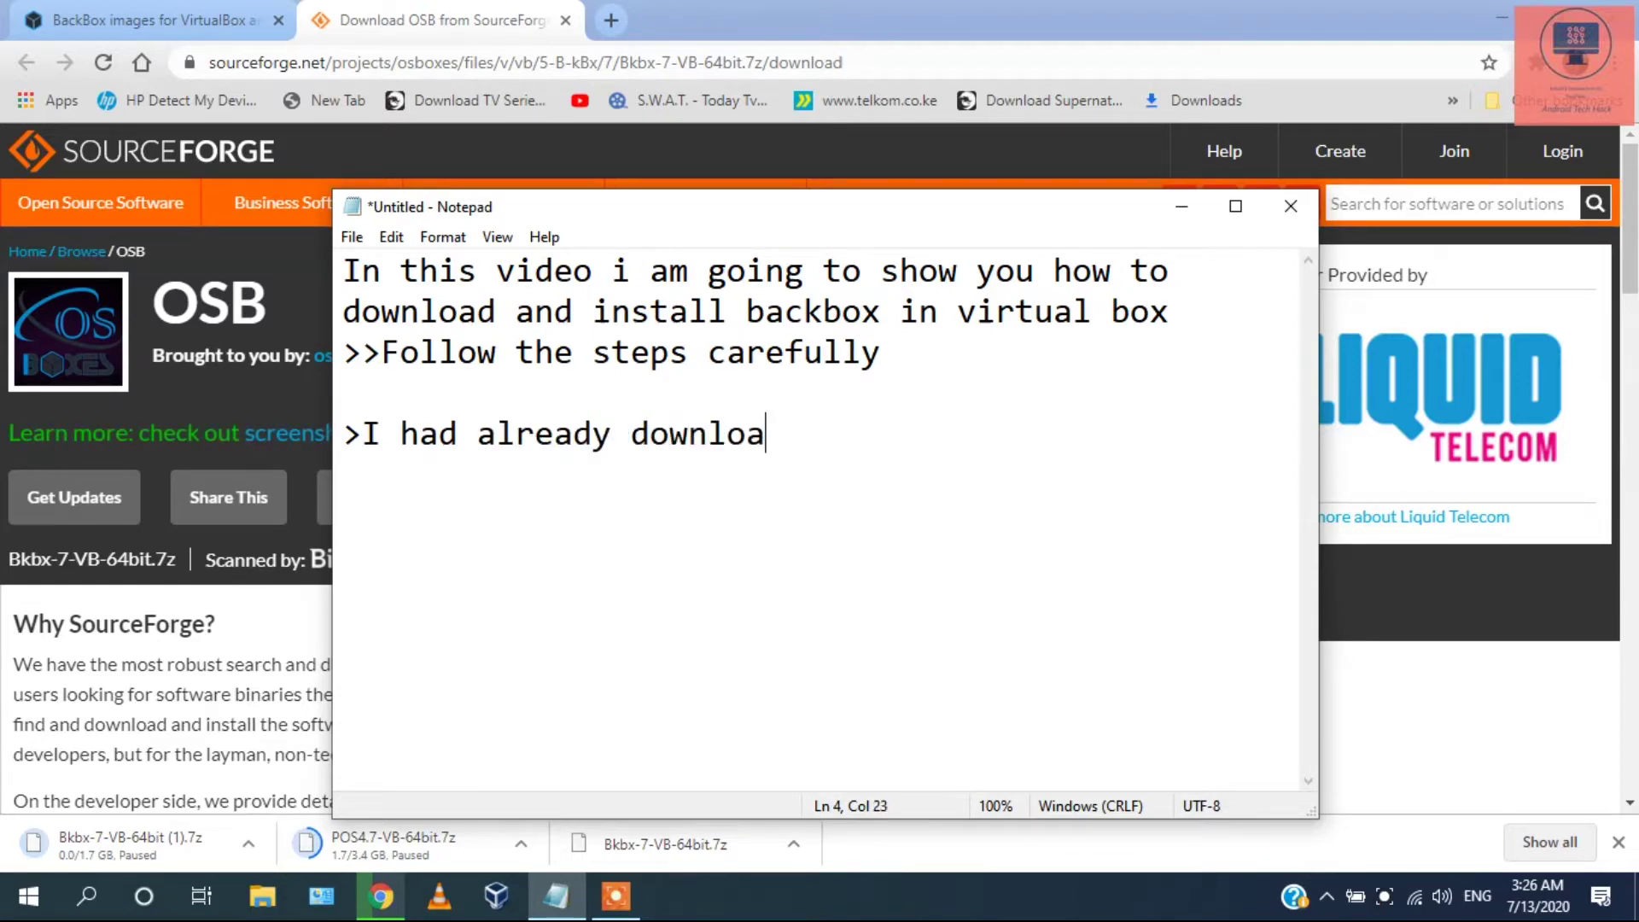
pyautogui.write('ded so ')
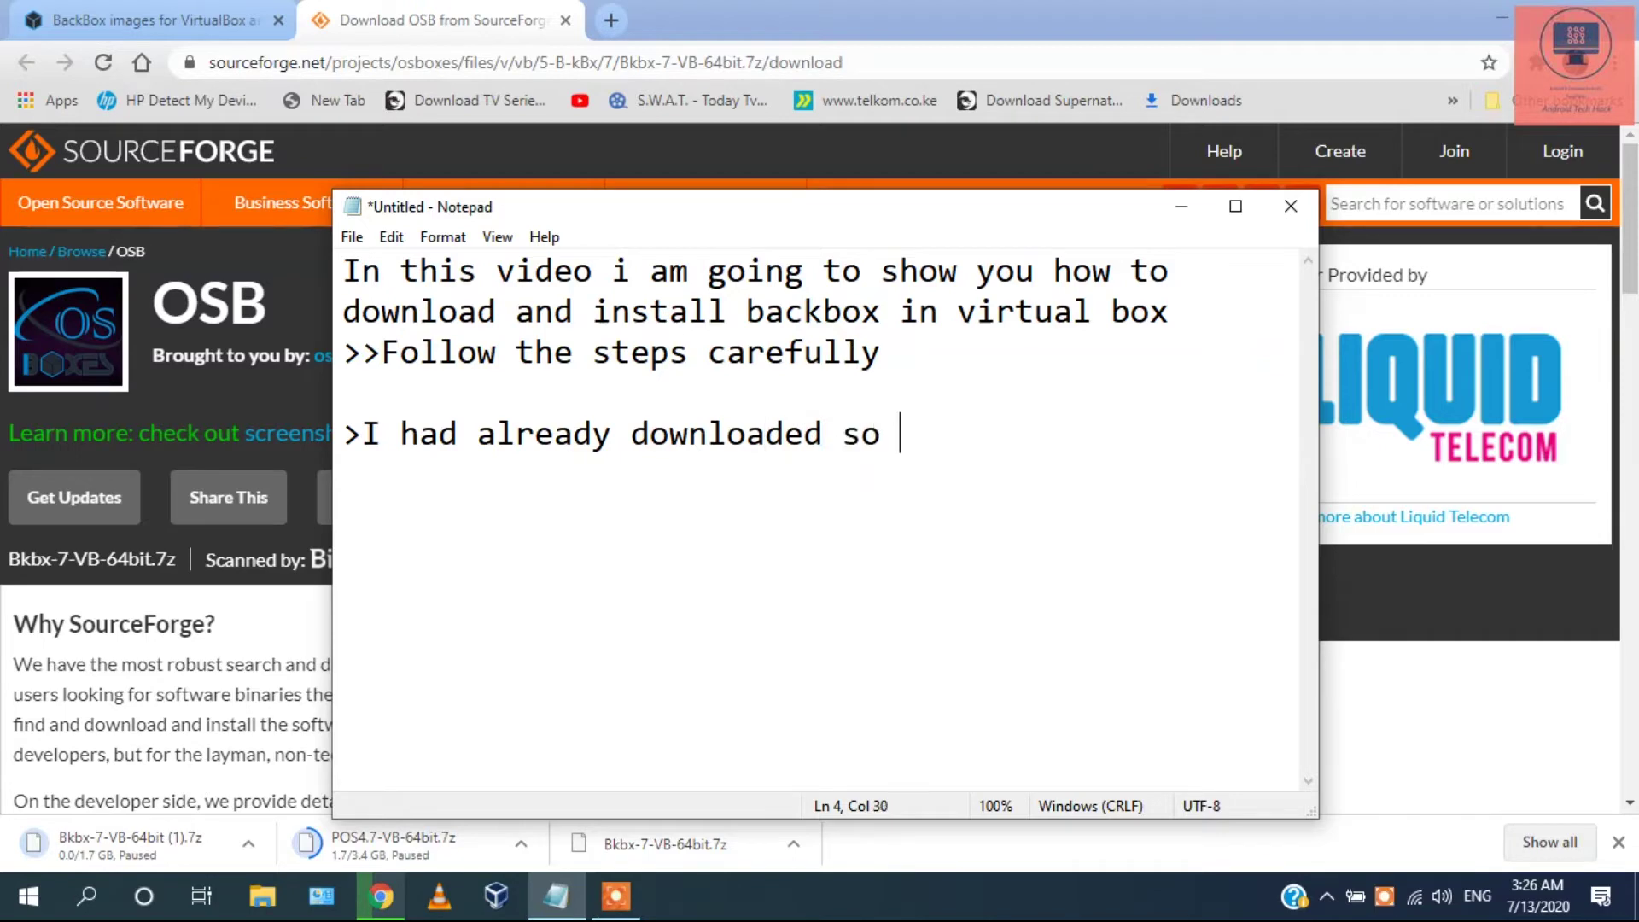
pyautogui.write('lets ')
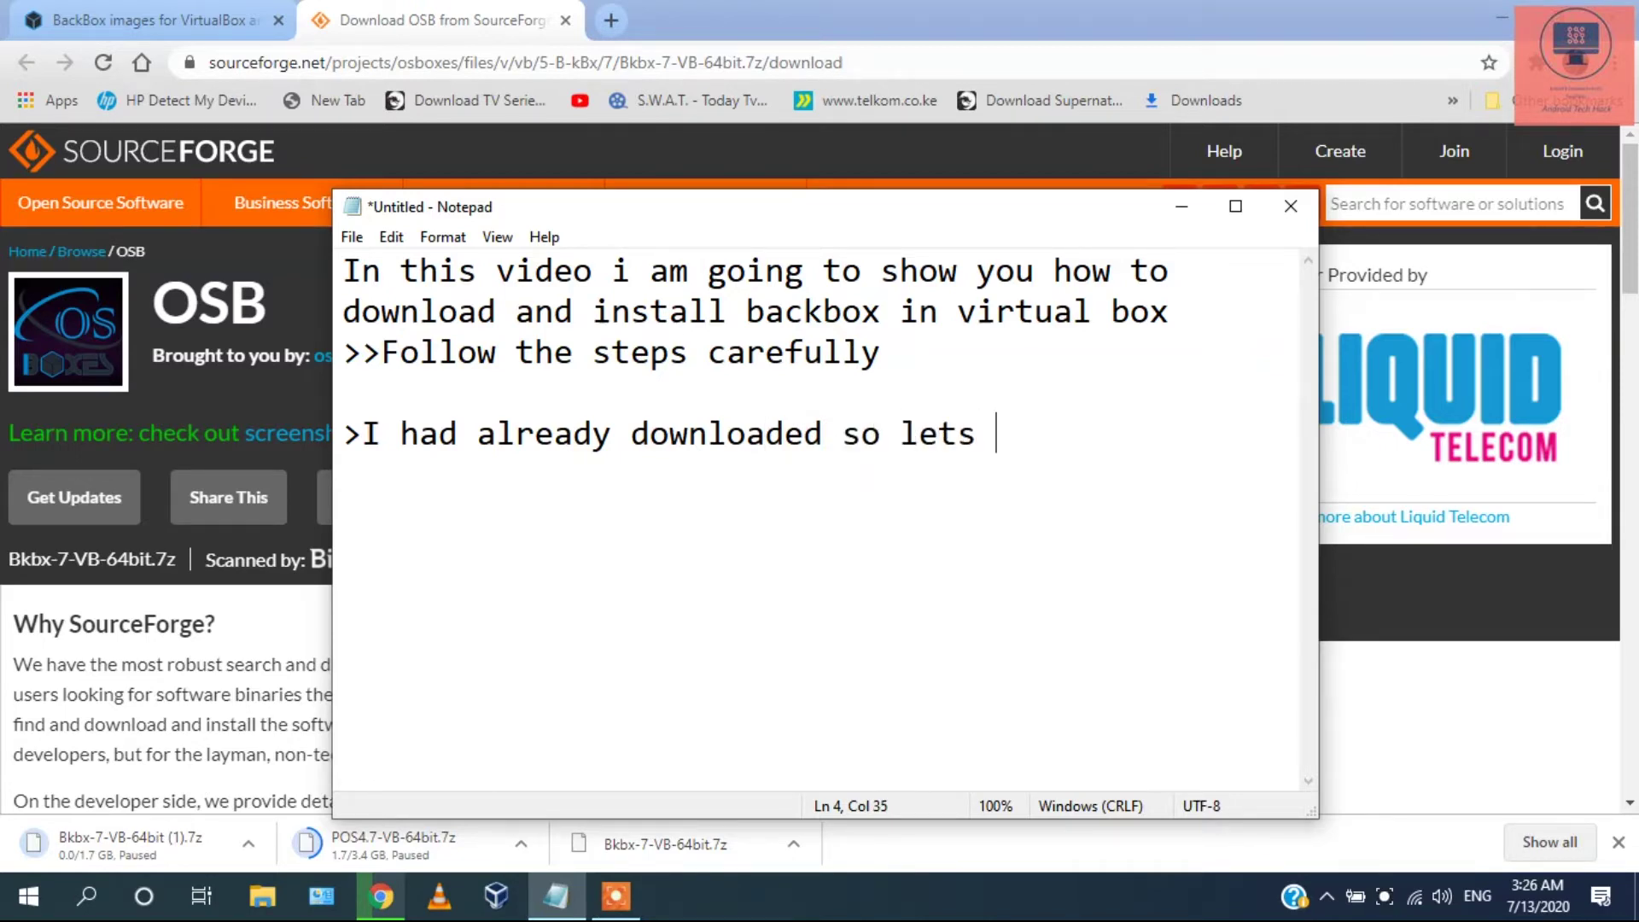
pyautogui.write('install')
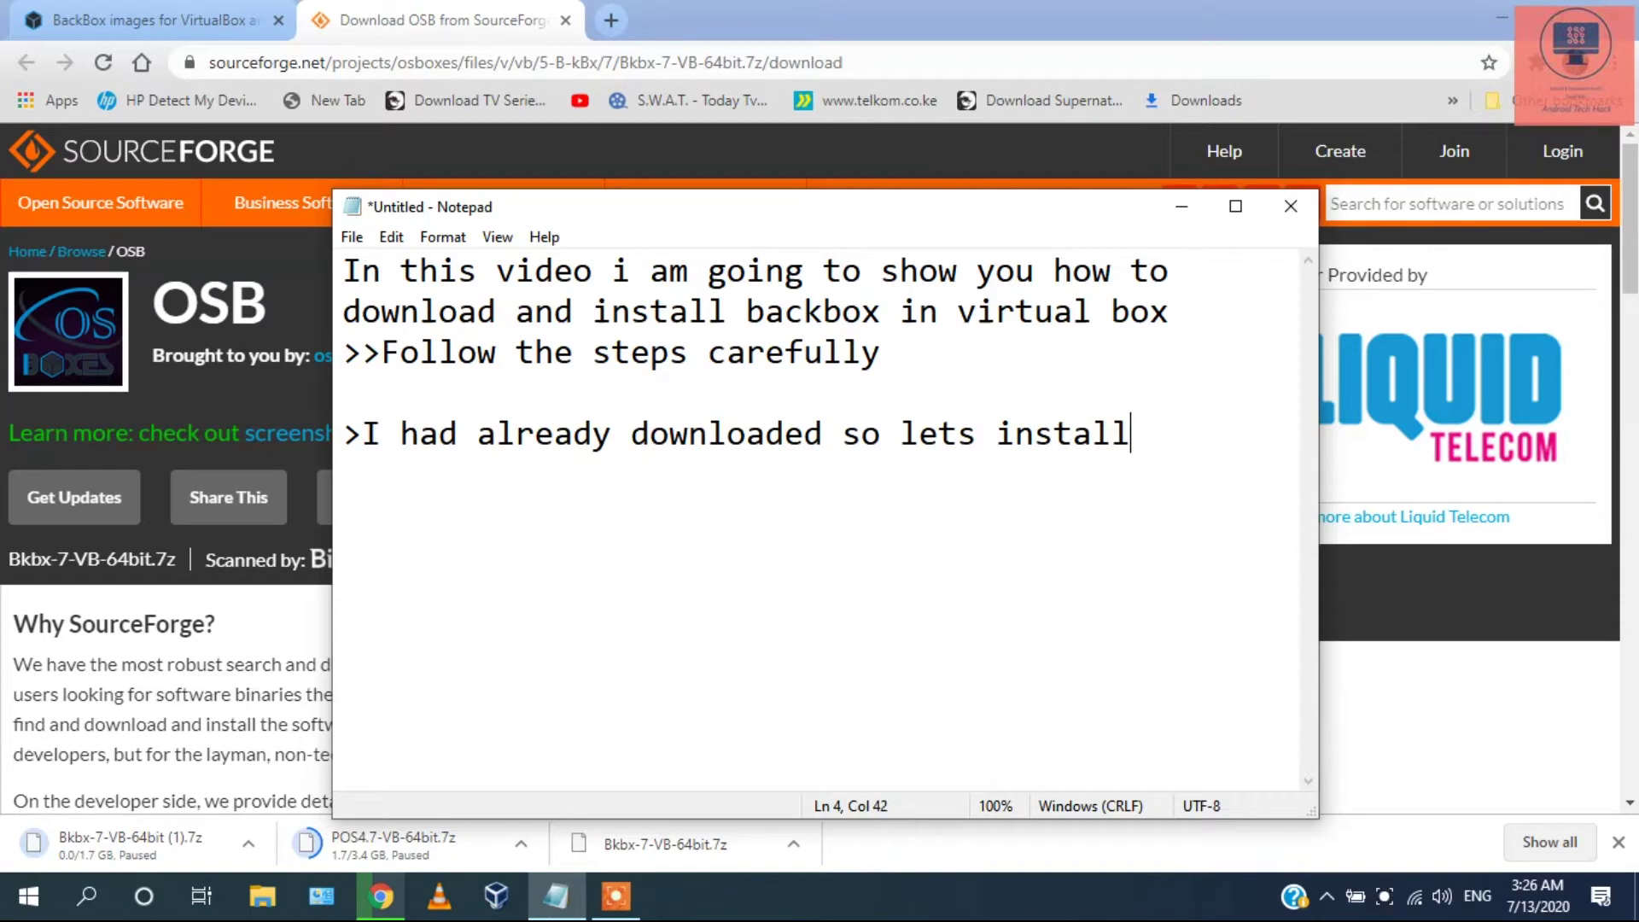
pyautogui.click(1182, 210)
# - Show the downloaded Bkbx-7-VB-64bit.7z in its folder, with the window maximized and the files displayed as large icons
pyautogui.scroll(-1, 522, 723)
pyautogui.scroll(1, 527, 719)
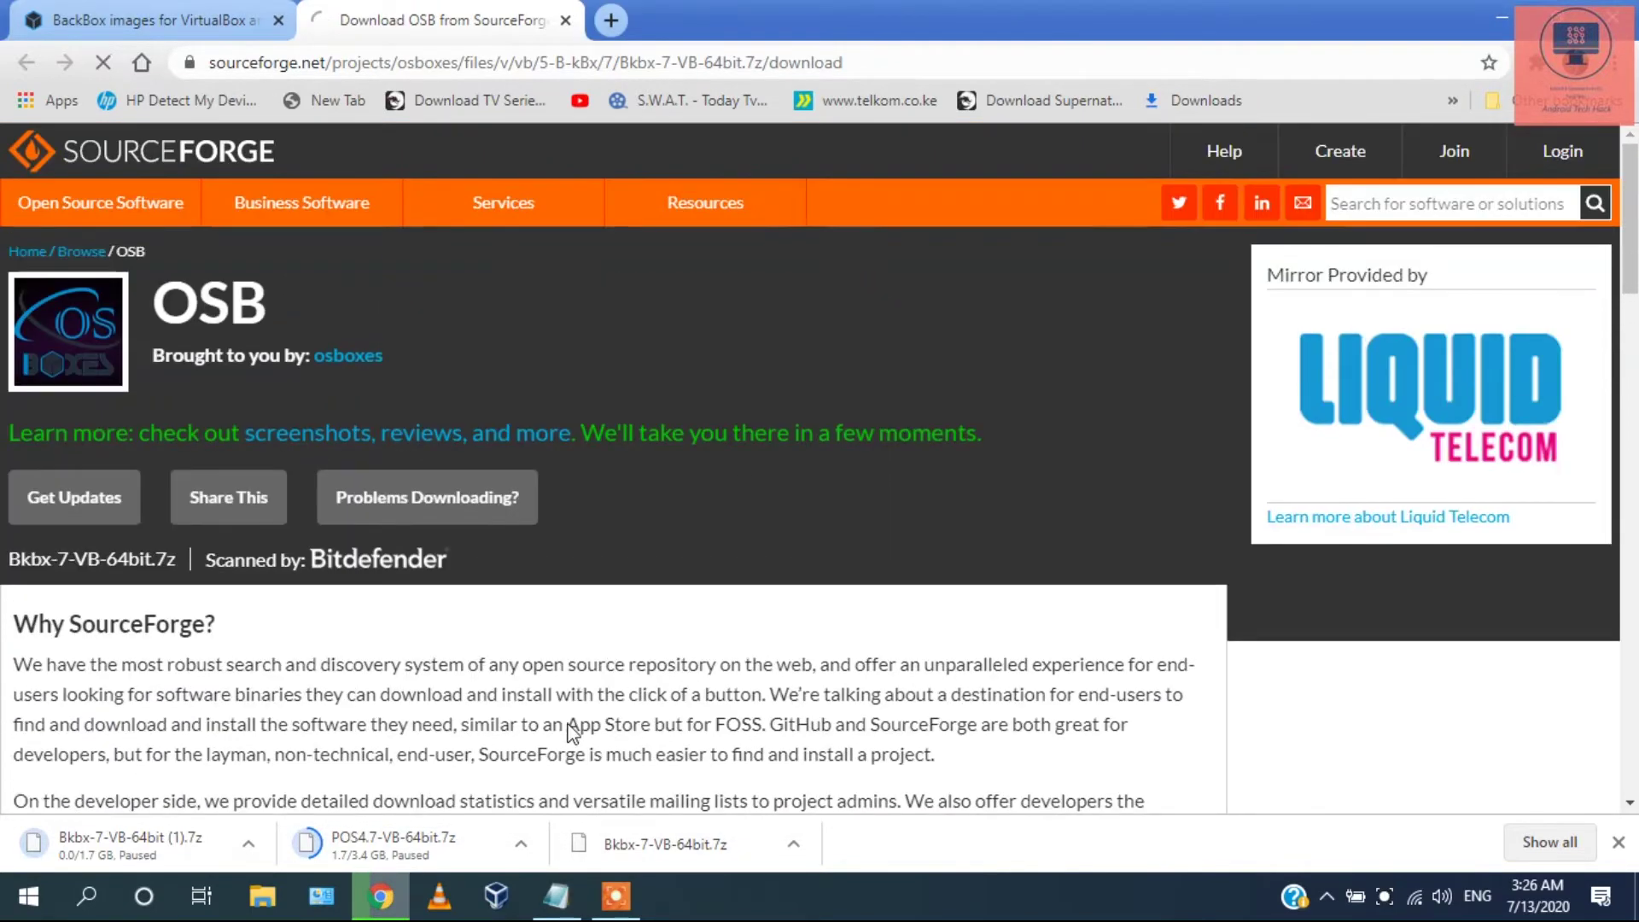
pyautogui.click(797, 853)
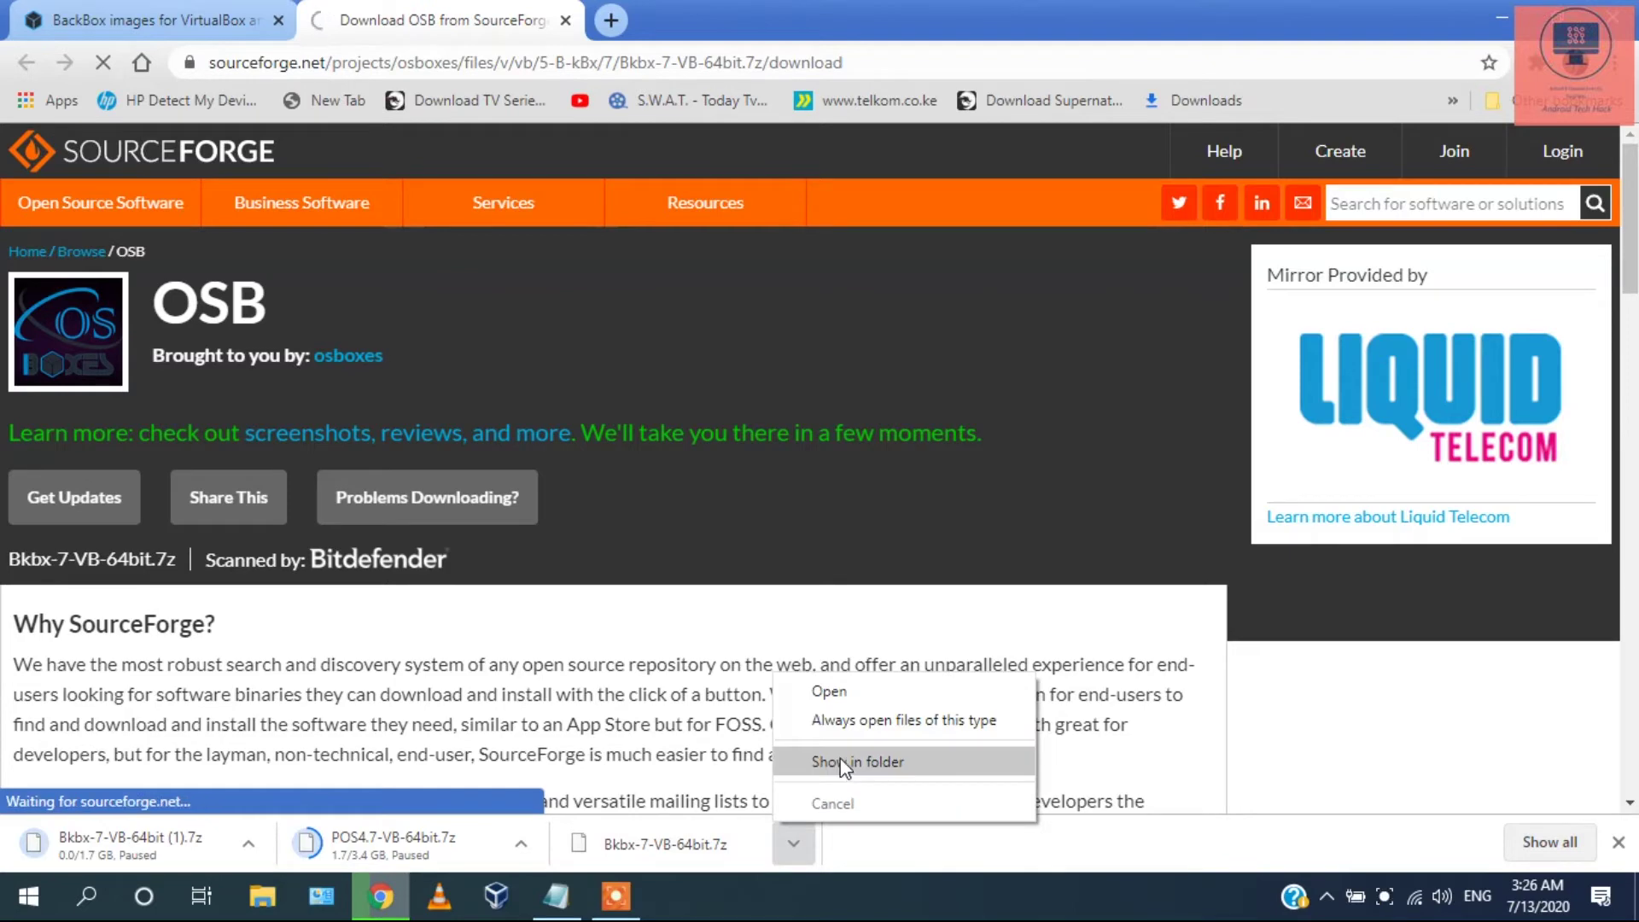
pyautogui.click(888, 762)
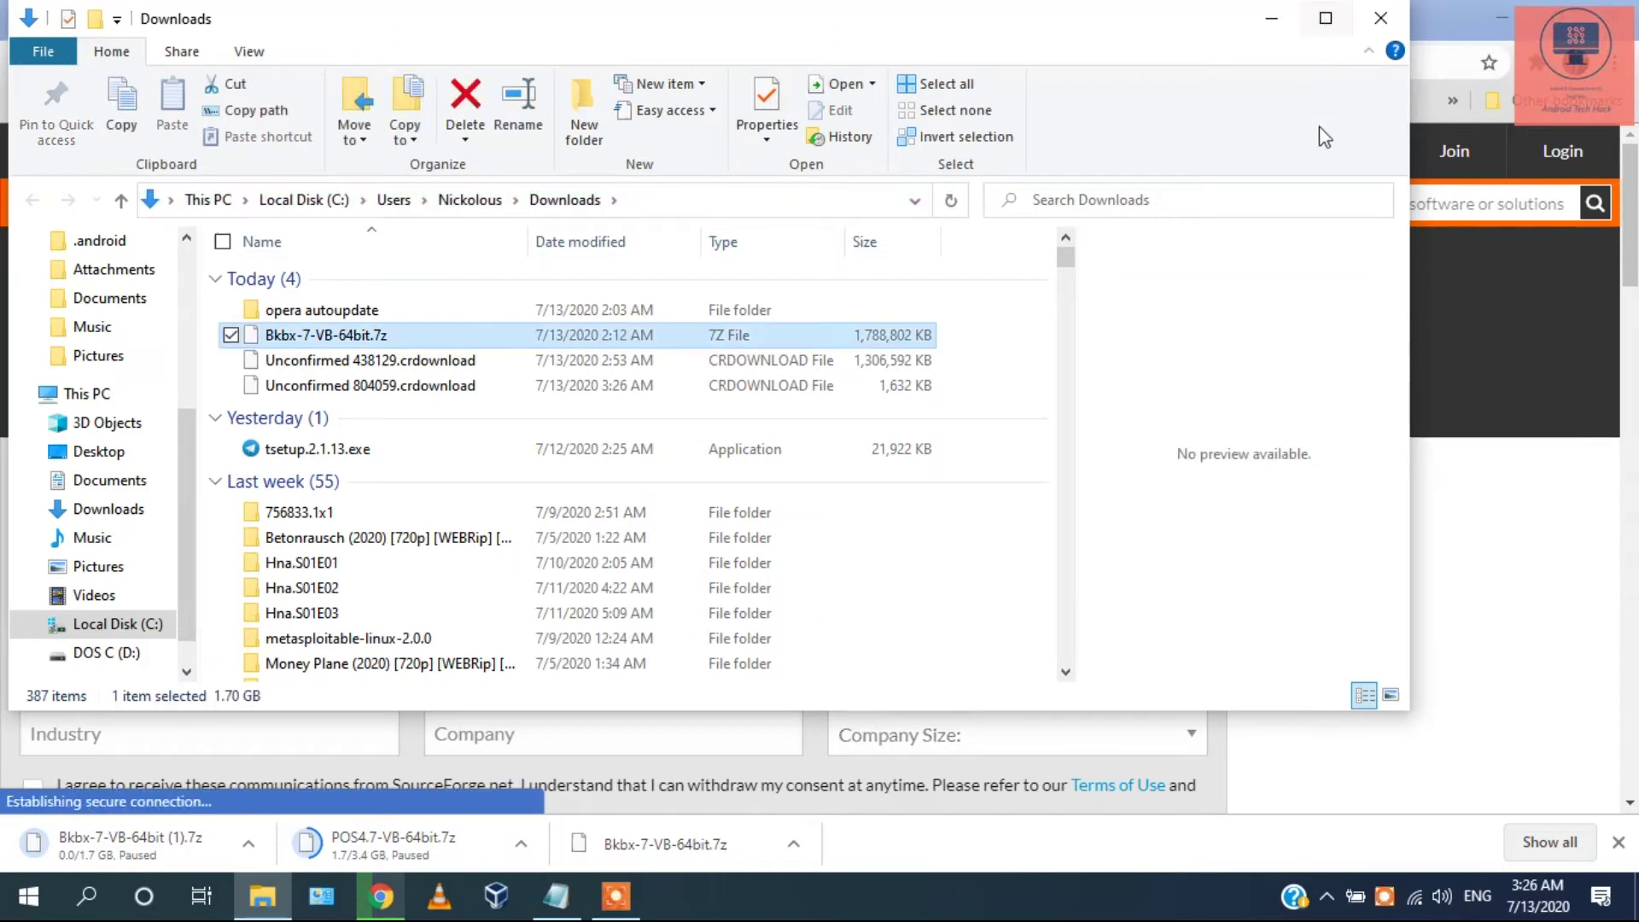
pyautogui.click(1326, 18)
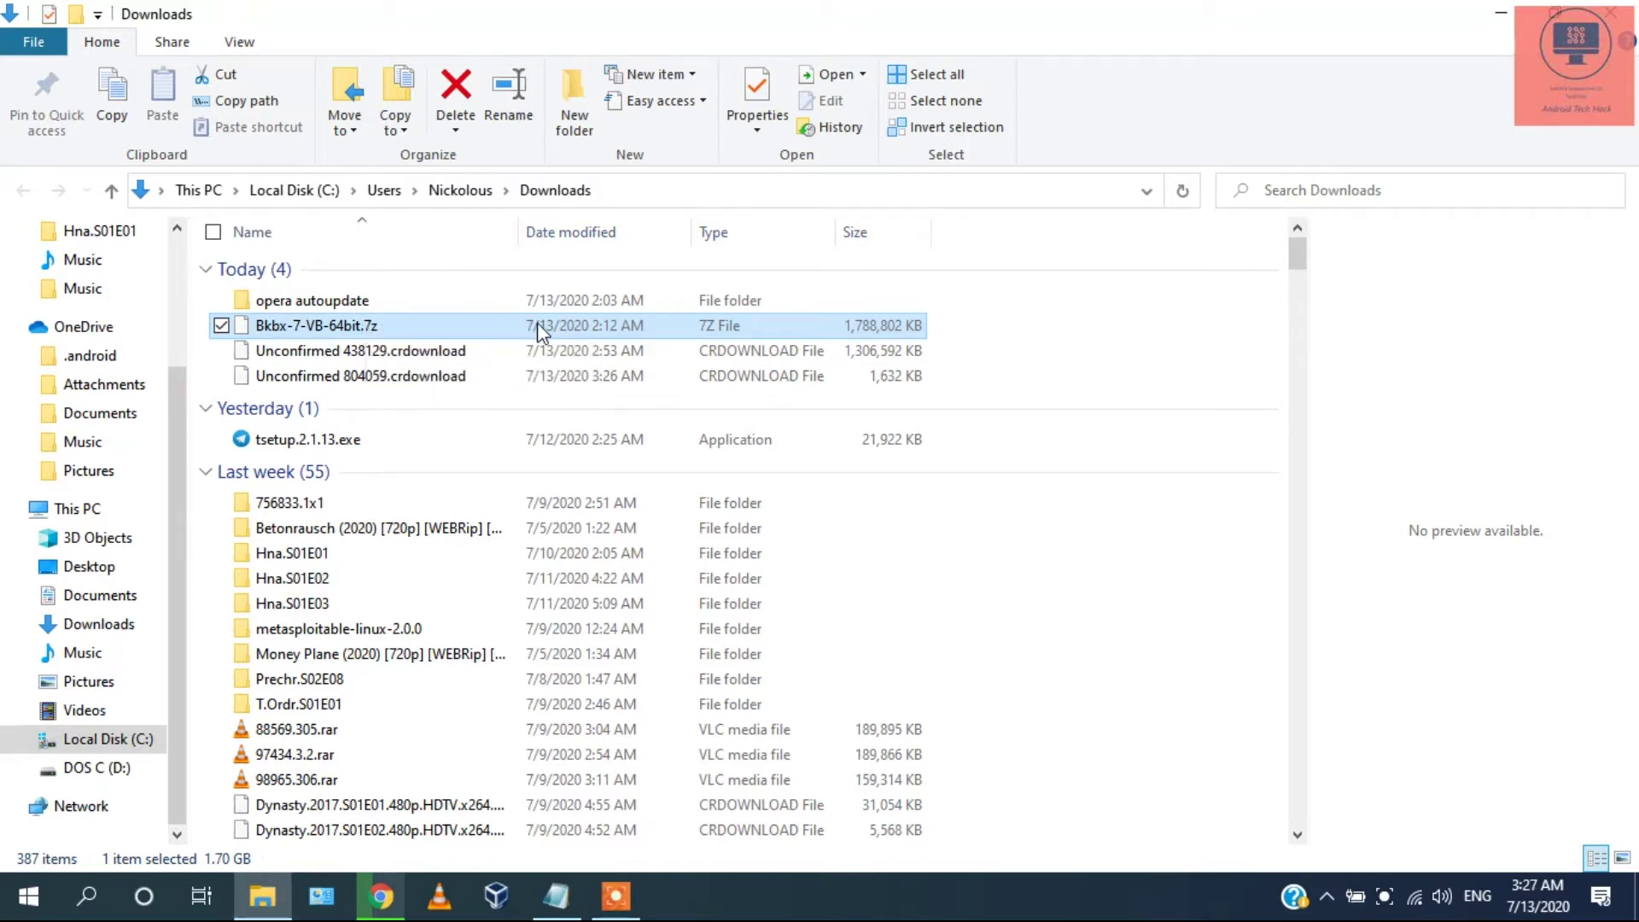
pyautogui.click(224, 44)
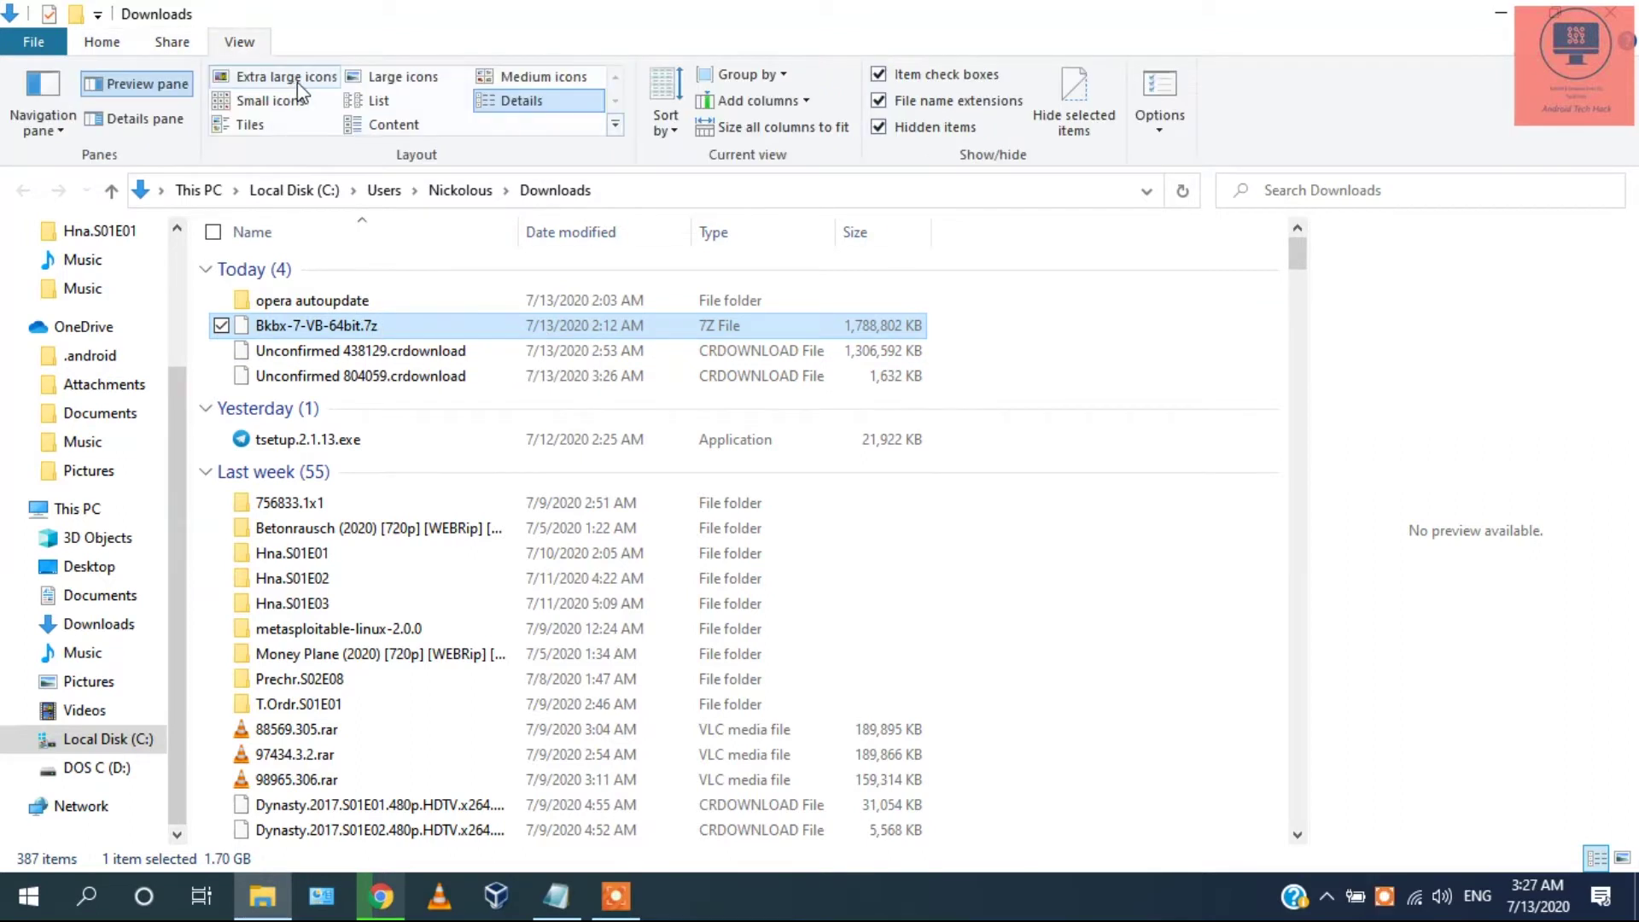
pyautogui.click(372, 79)
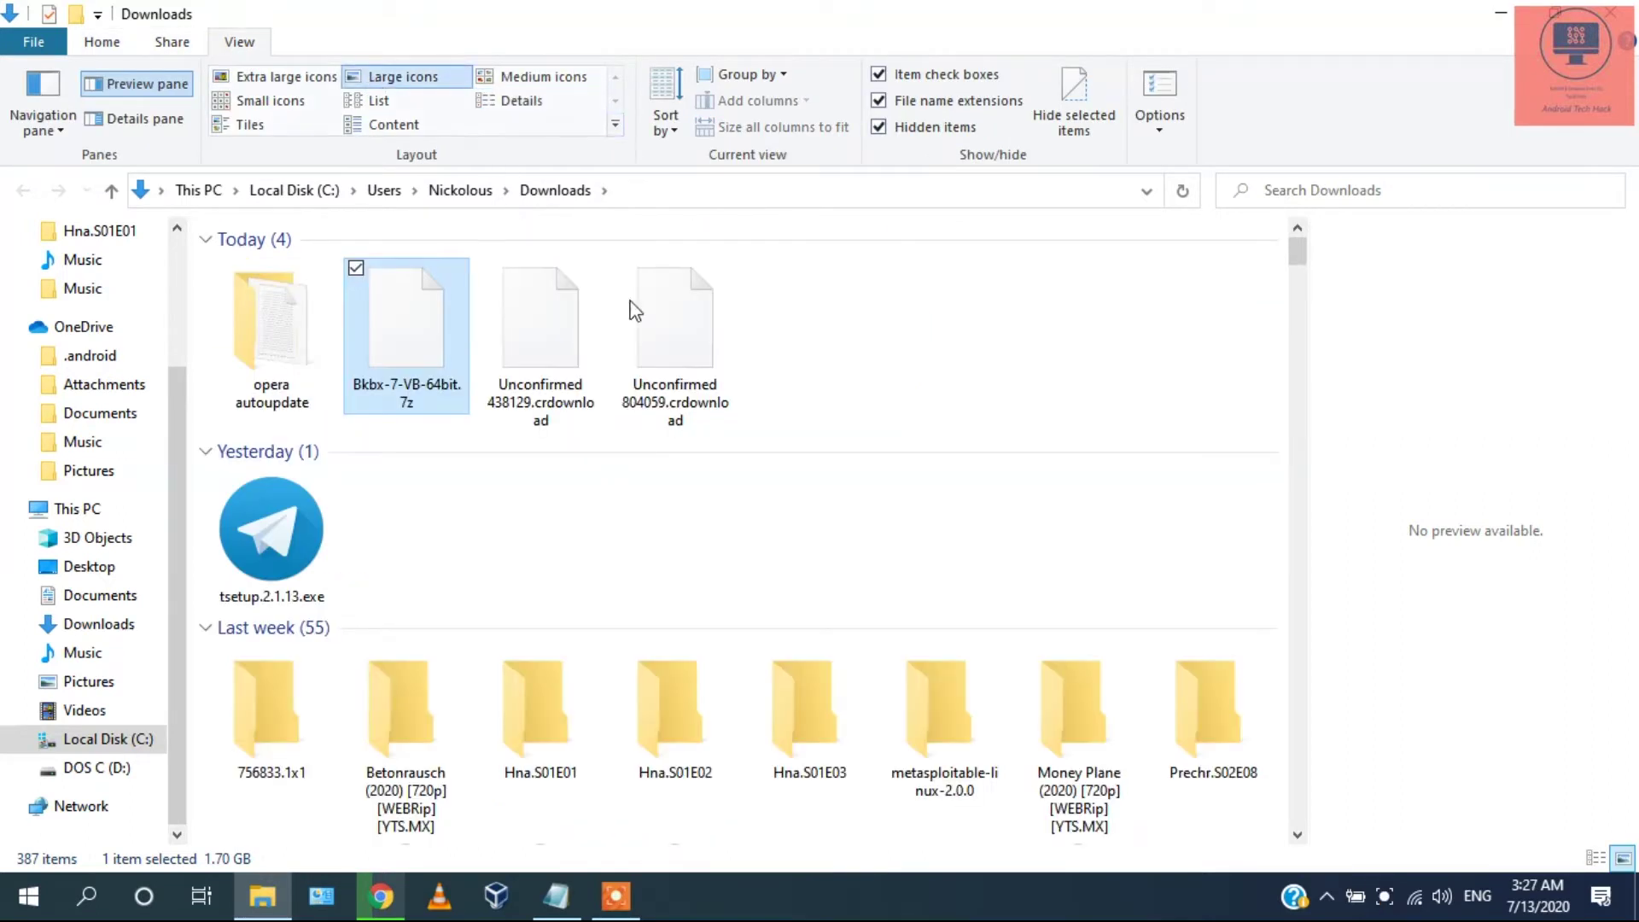
# - Extract Bkbx-7-VB-64bit.7z with 7-Zip into its own "Bkbx-7-VB-64bit" folder and minimize the open windows
pyautogui.rightClick(387, 338)
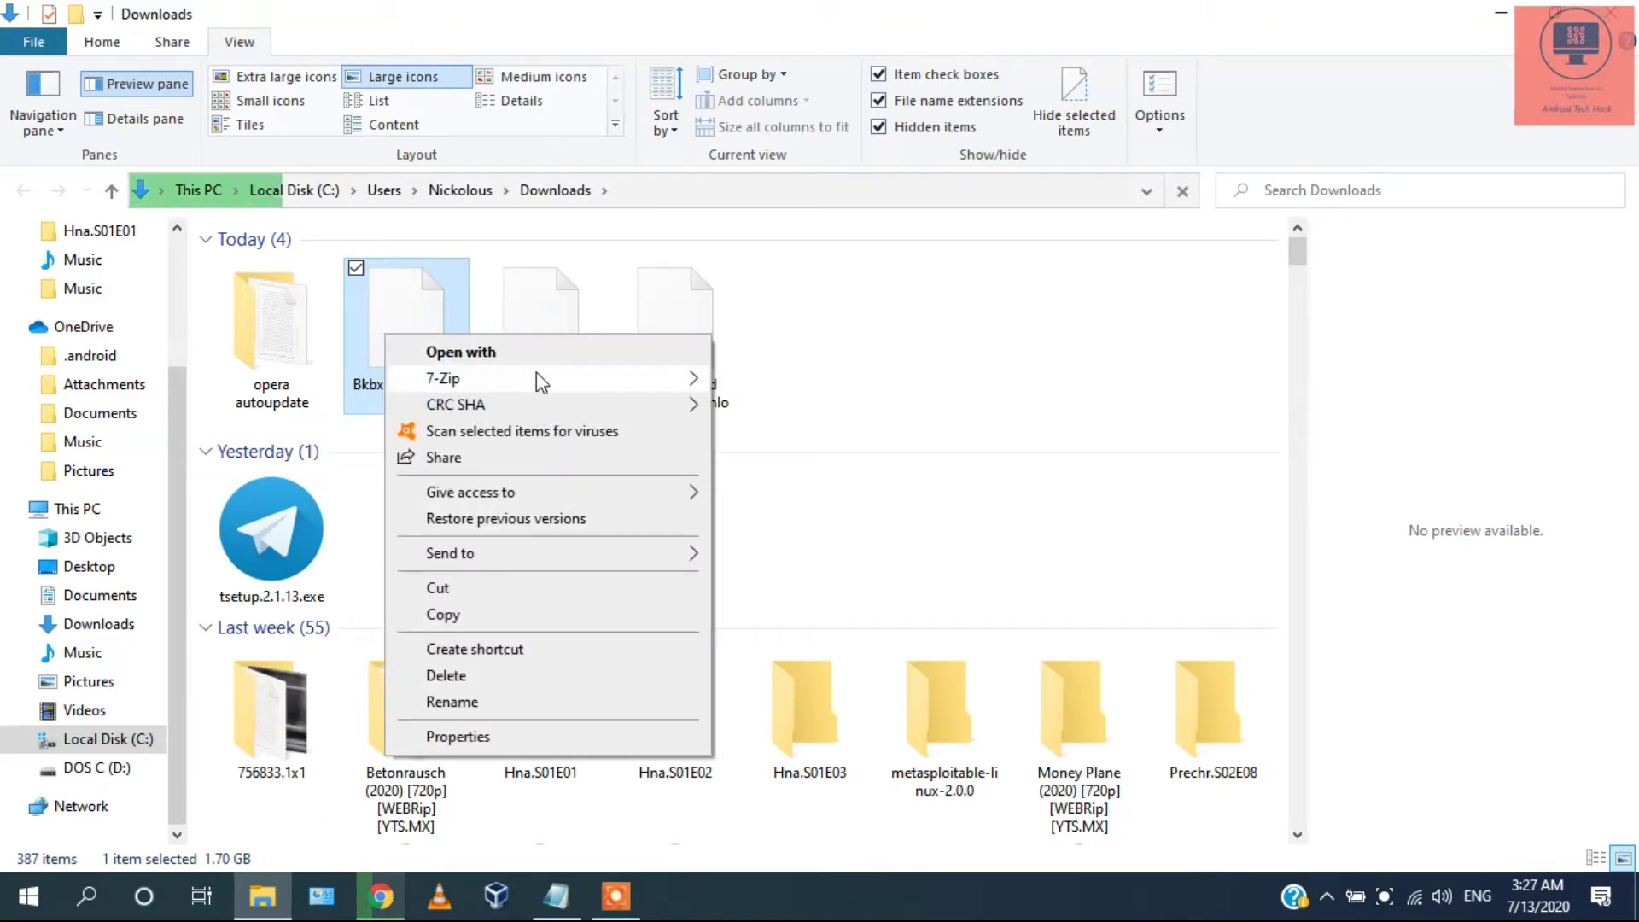
pyautogui.moveTo(538, 377)
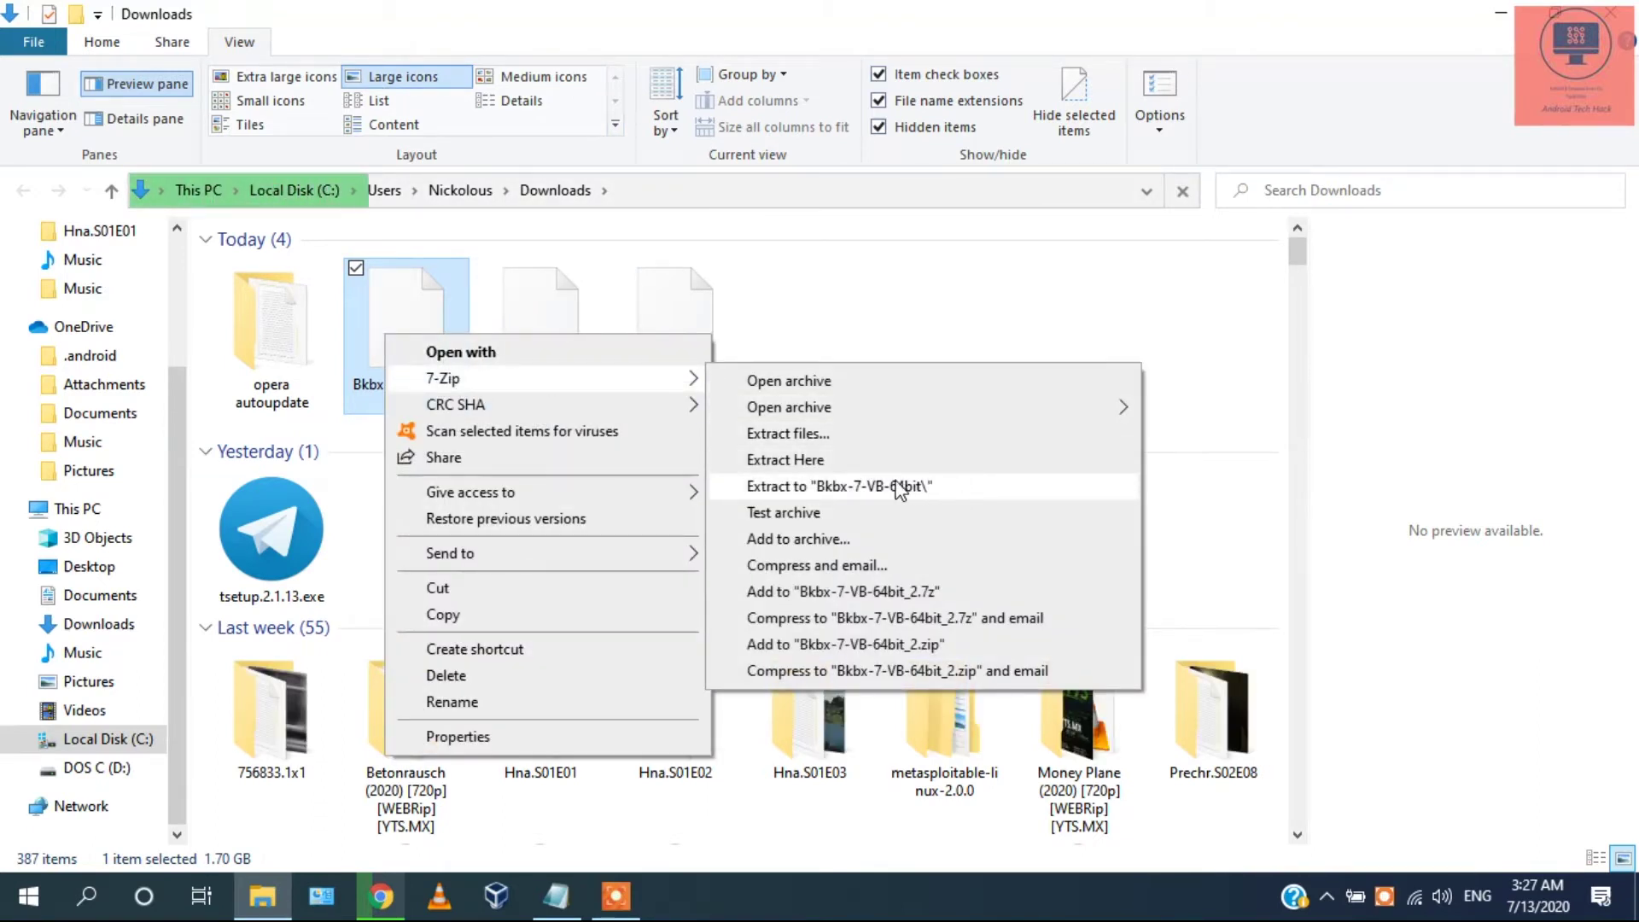
pyautogui.click(900, 485)
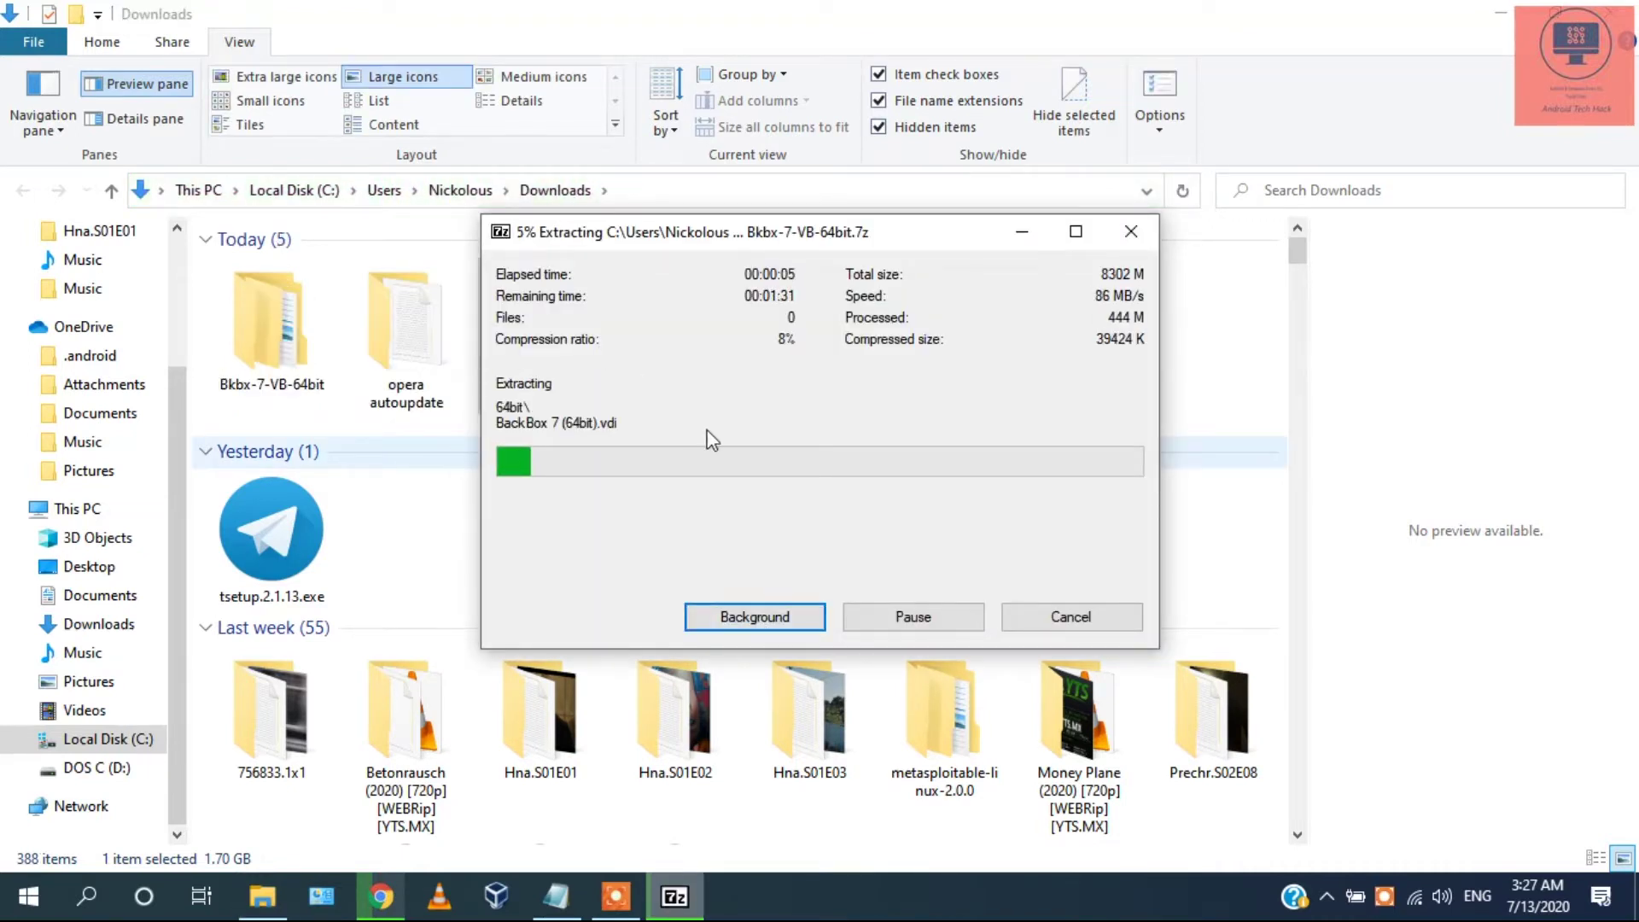
pyautogui.click(1500, 12)
pyautogui.click(1507, 12)
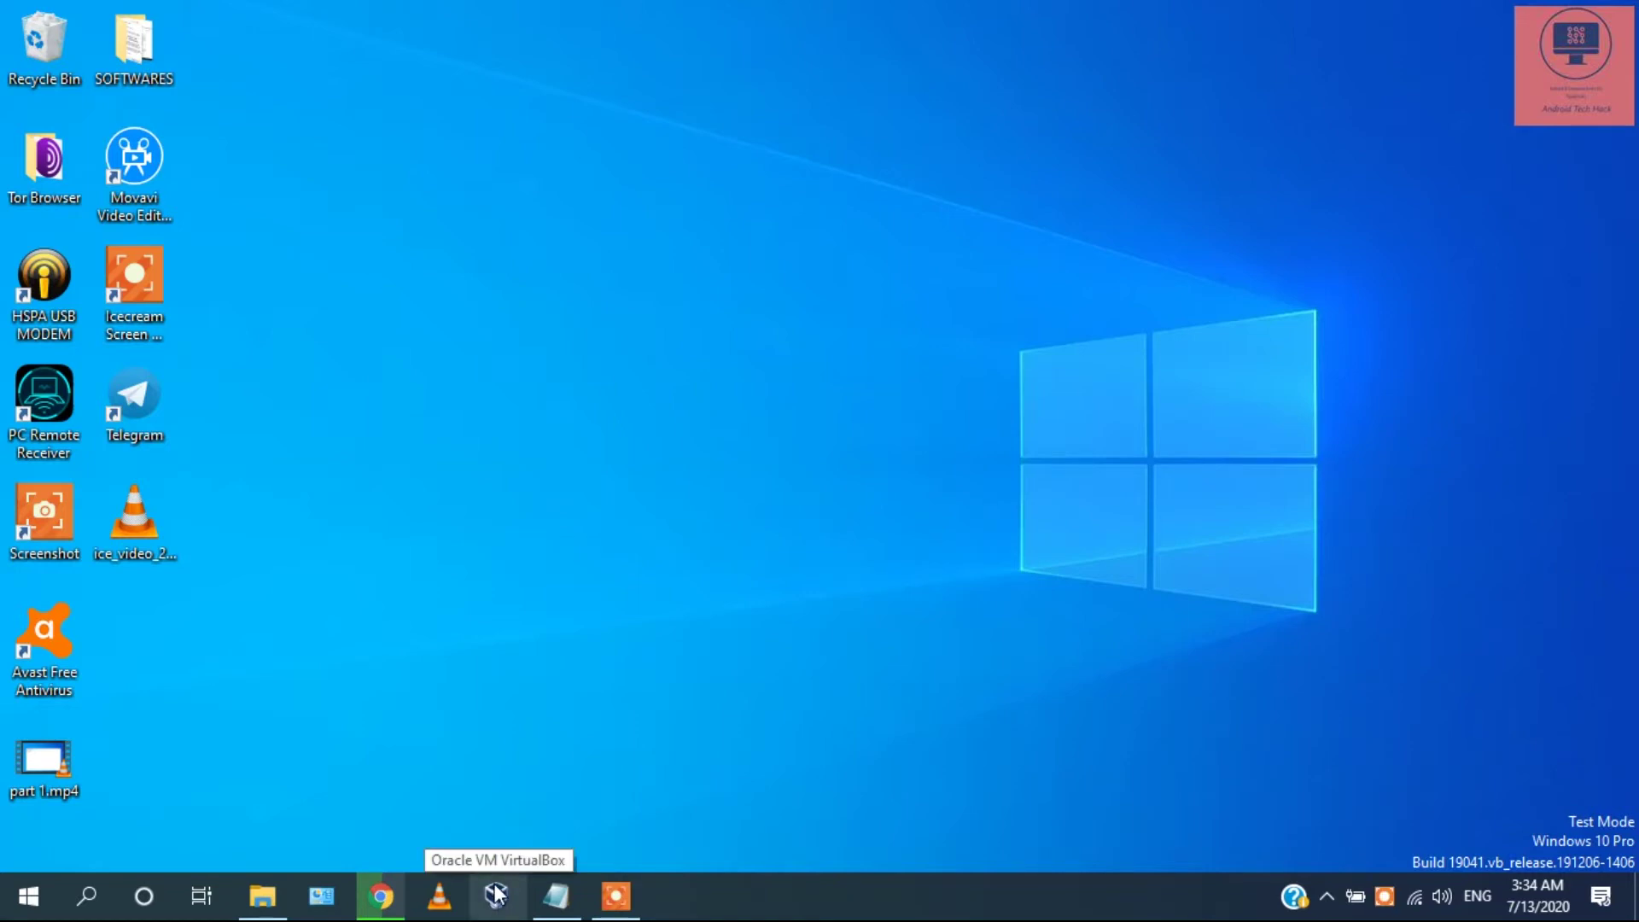
# - Open Oracle VM VirtualBox and start a new virtual machine named "Backbox"
pyautogui.click(496, 894)
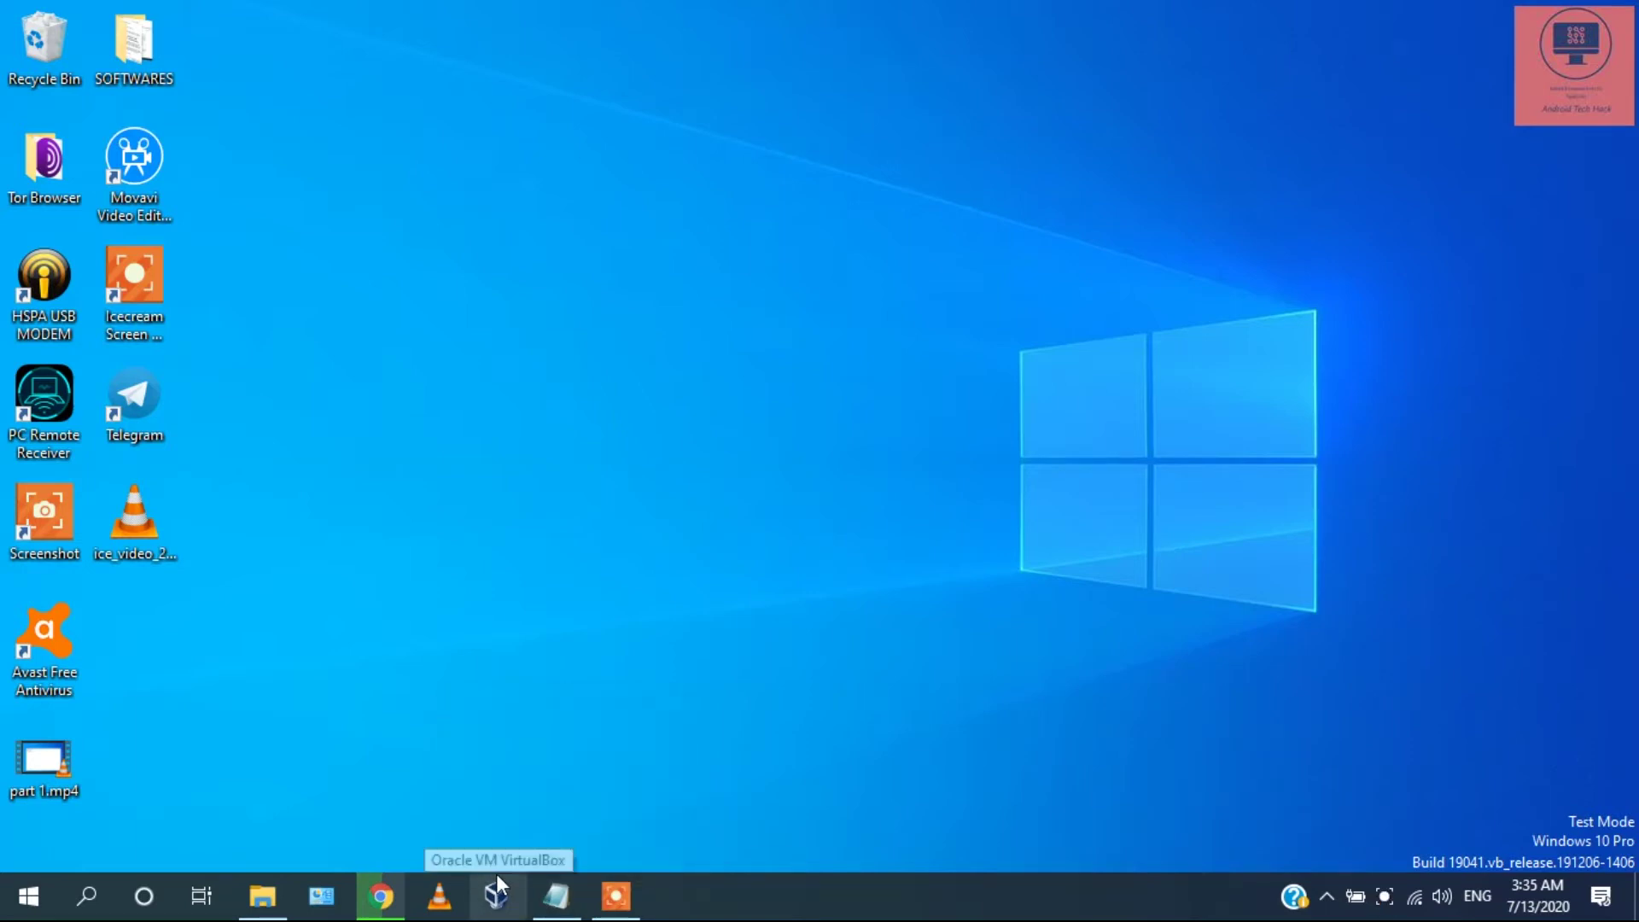
pyautogui.click(496, 896)
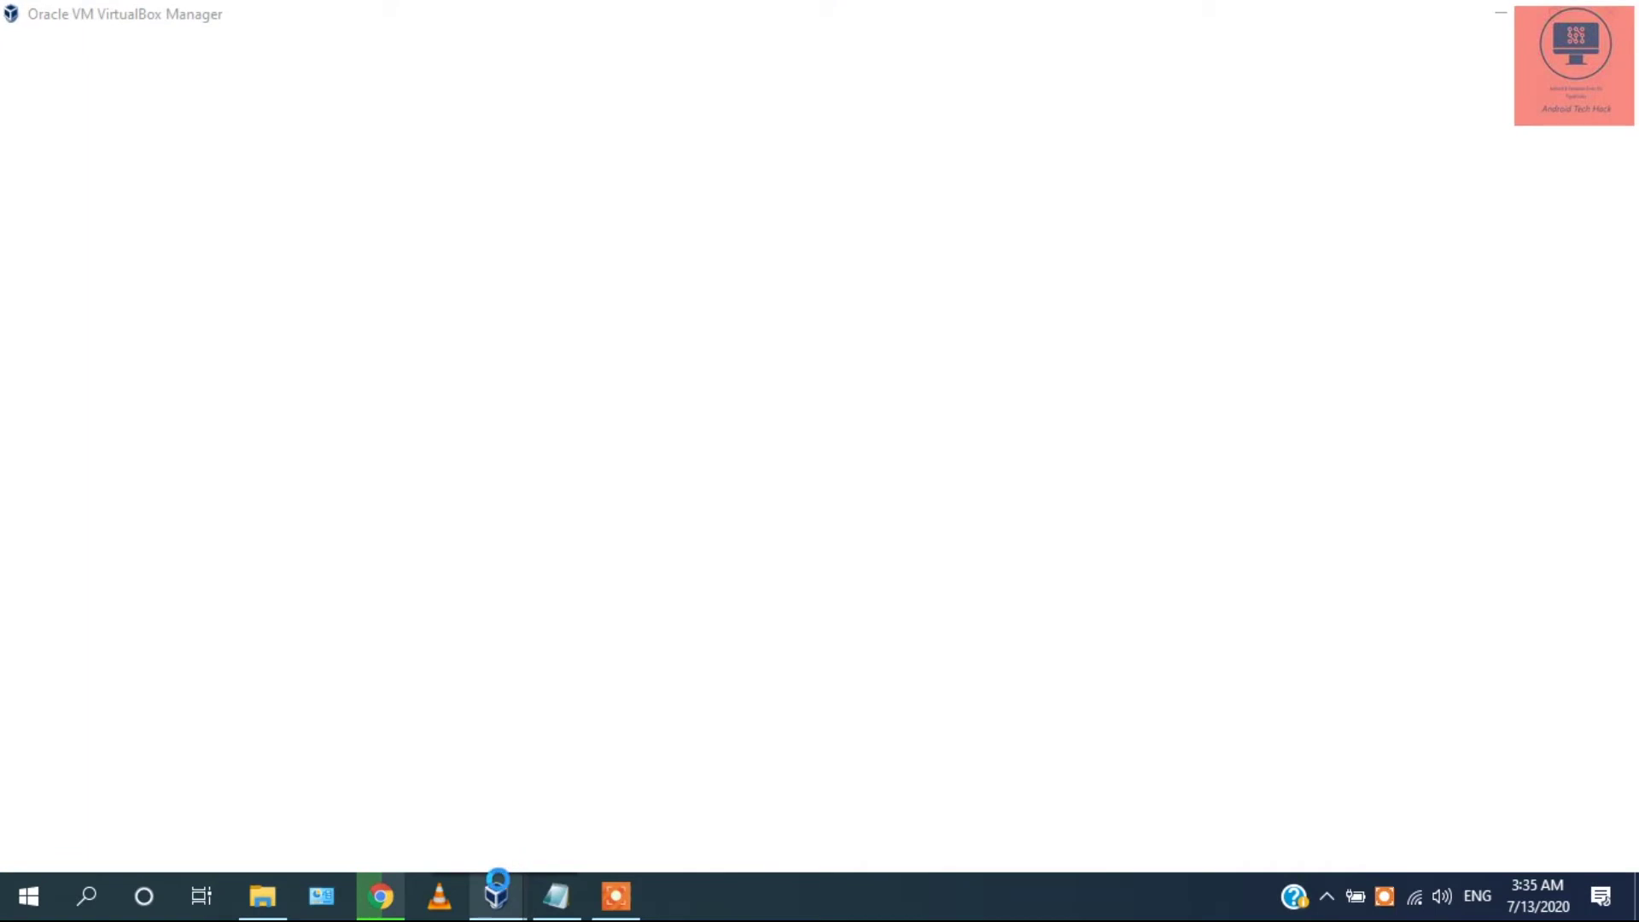
pyautogui.click(737, 719)
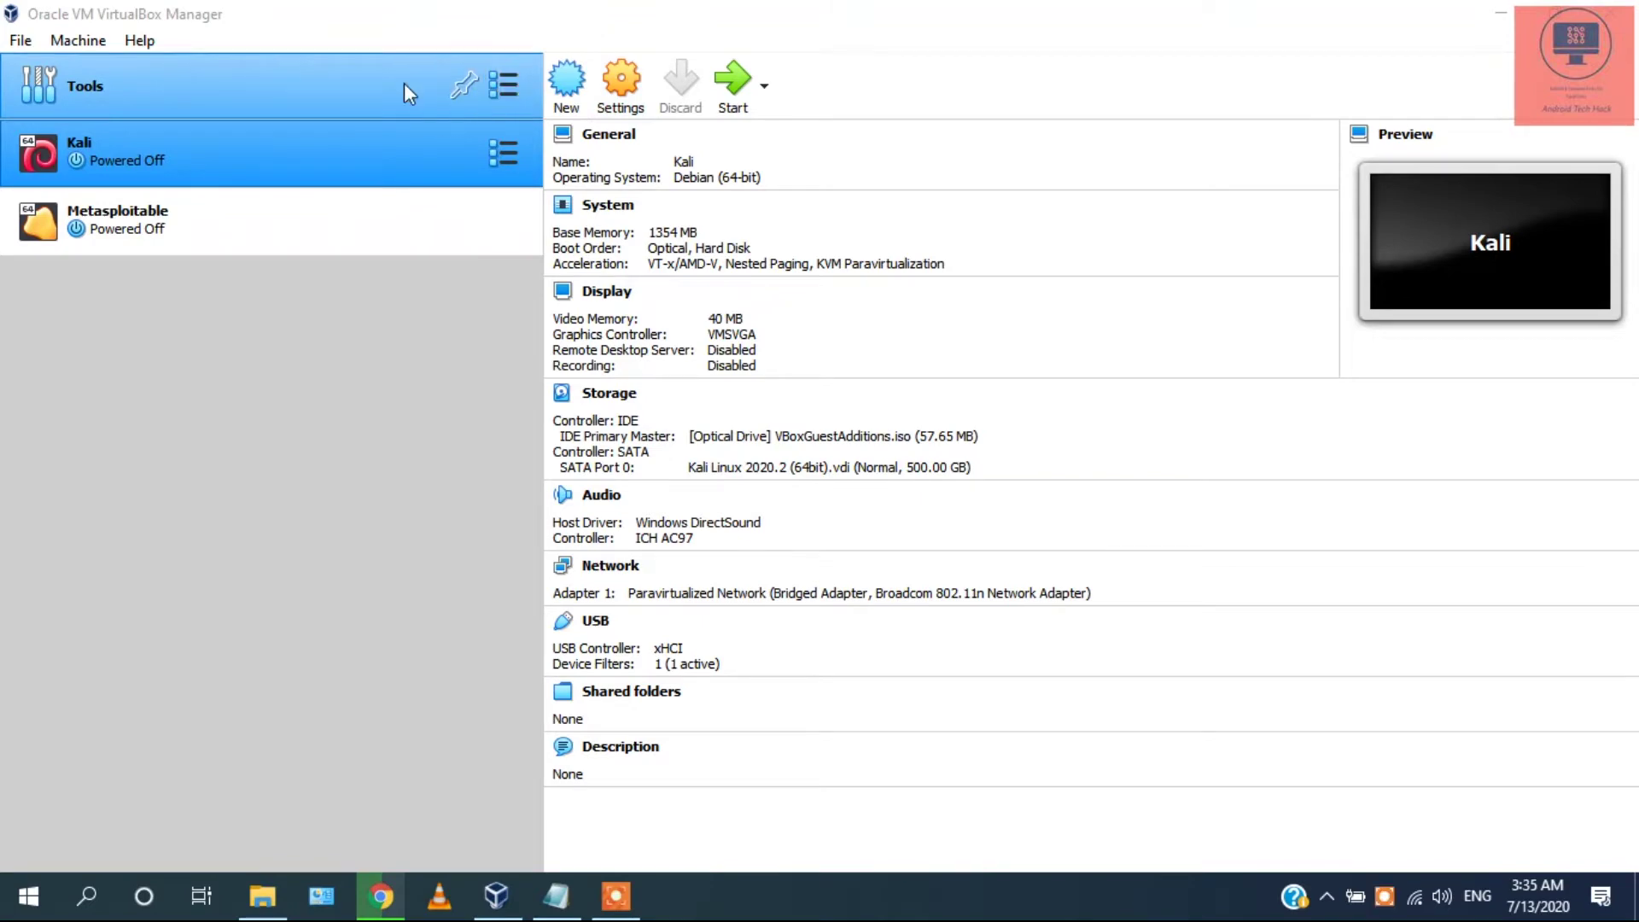
pyautogui.click(403, 84)
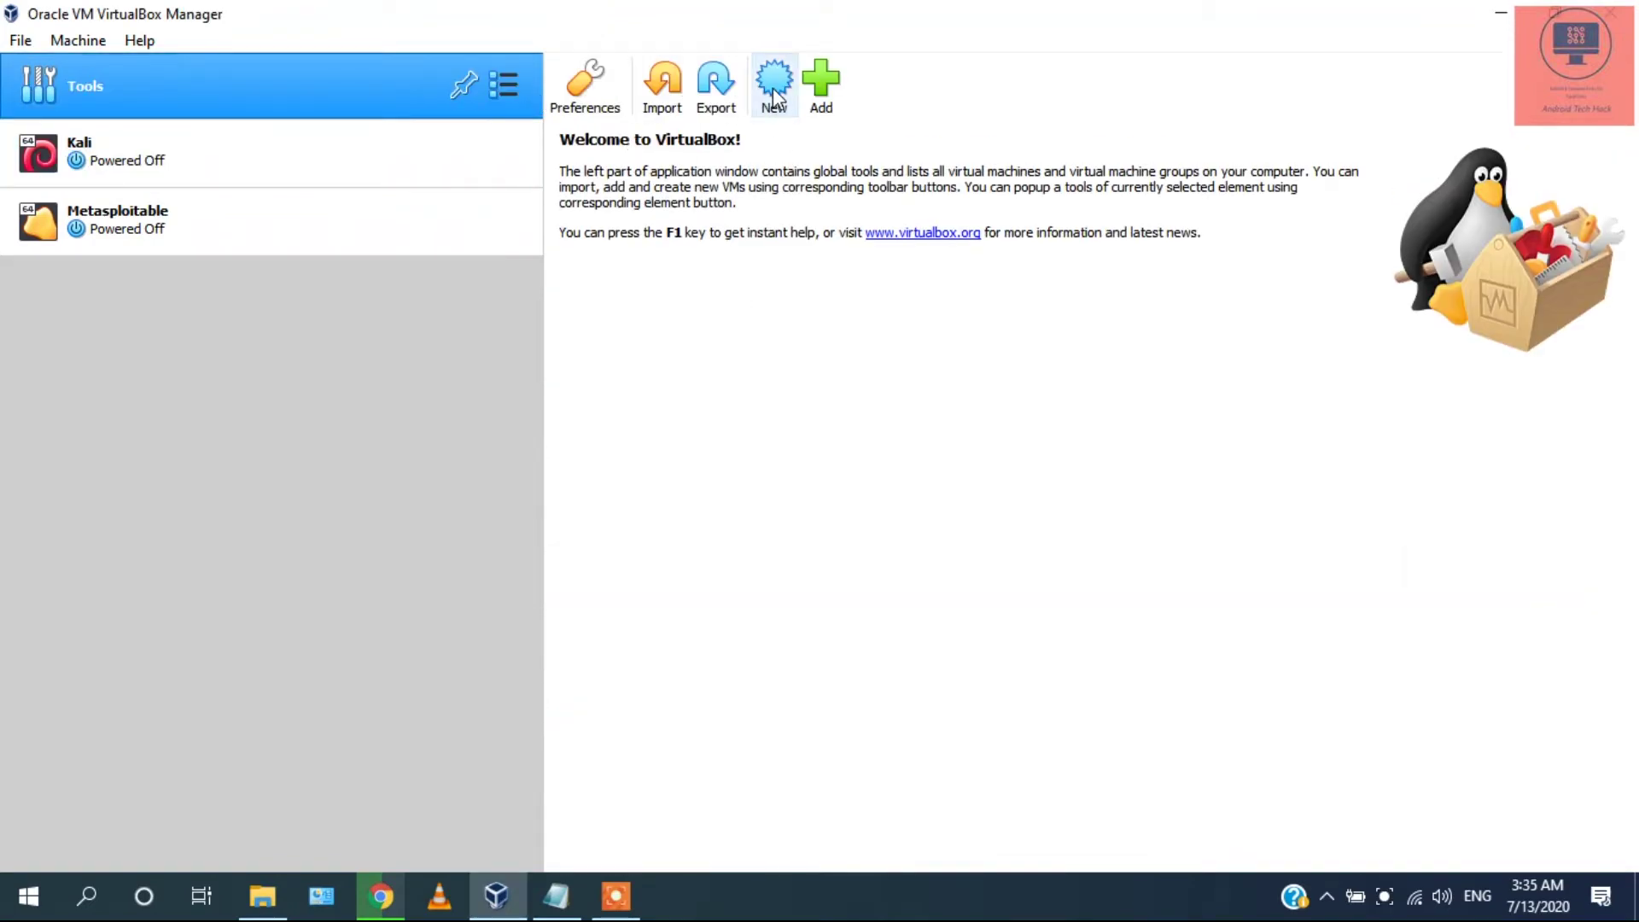
pyautogui.click(775, 94)
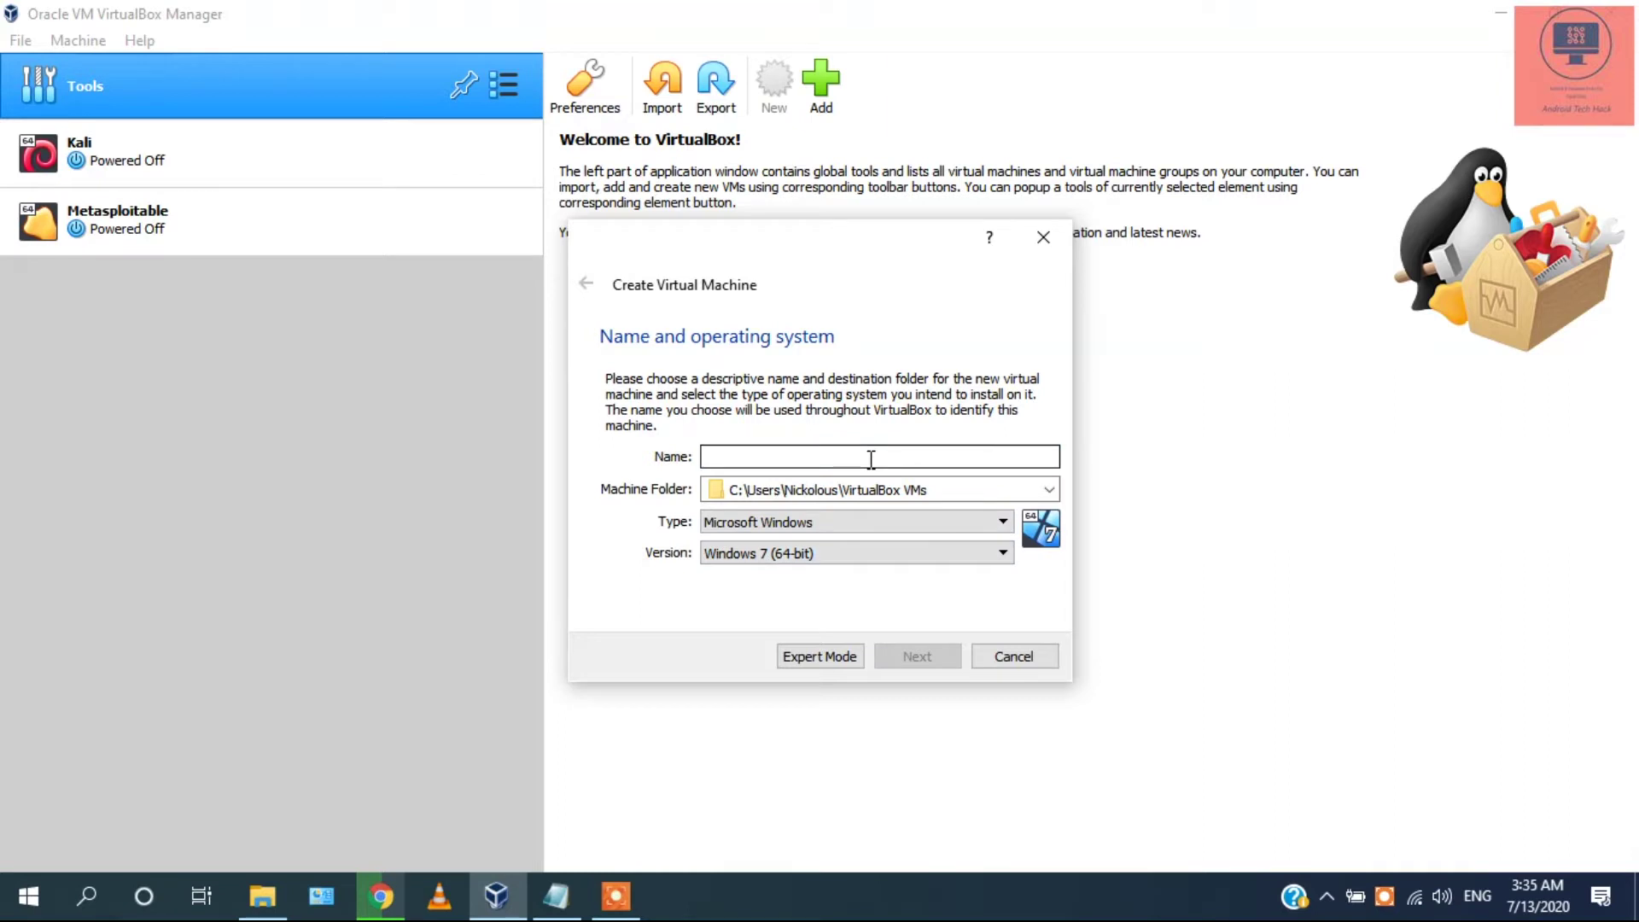
pyautogui.write('Backbox')
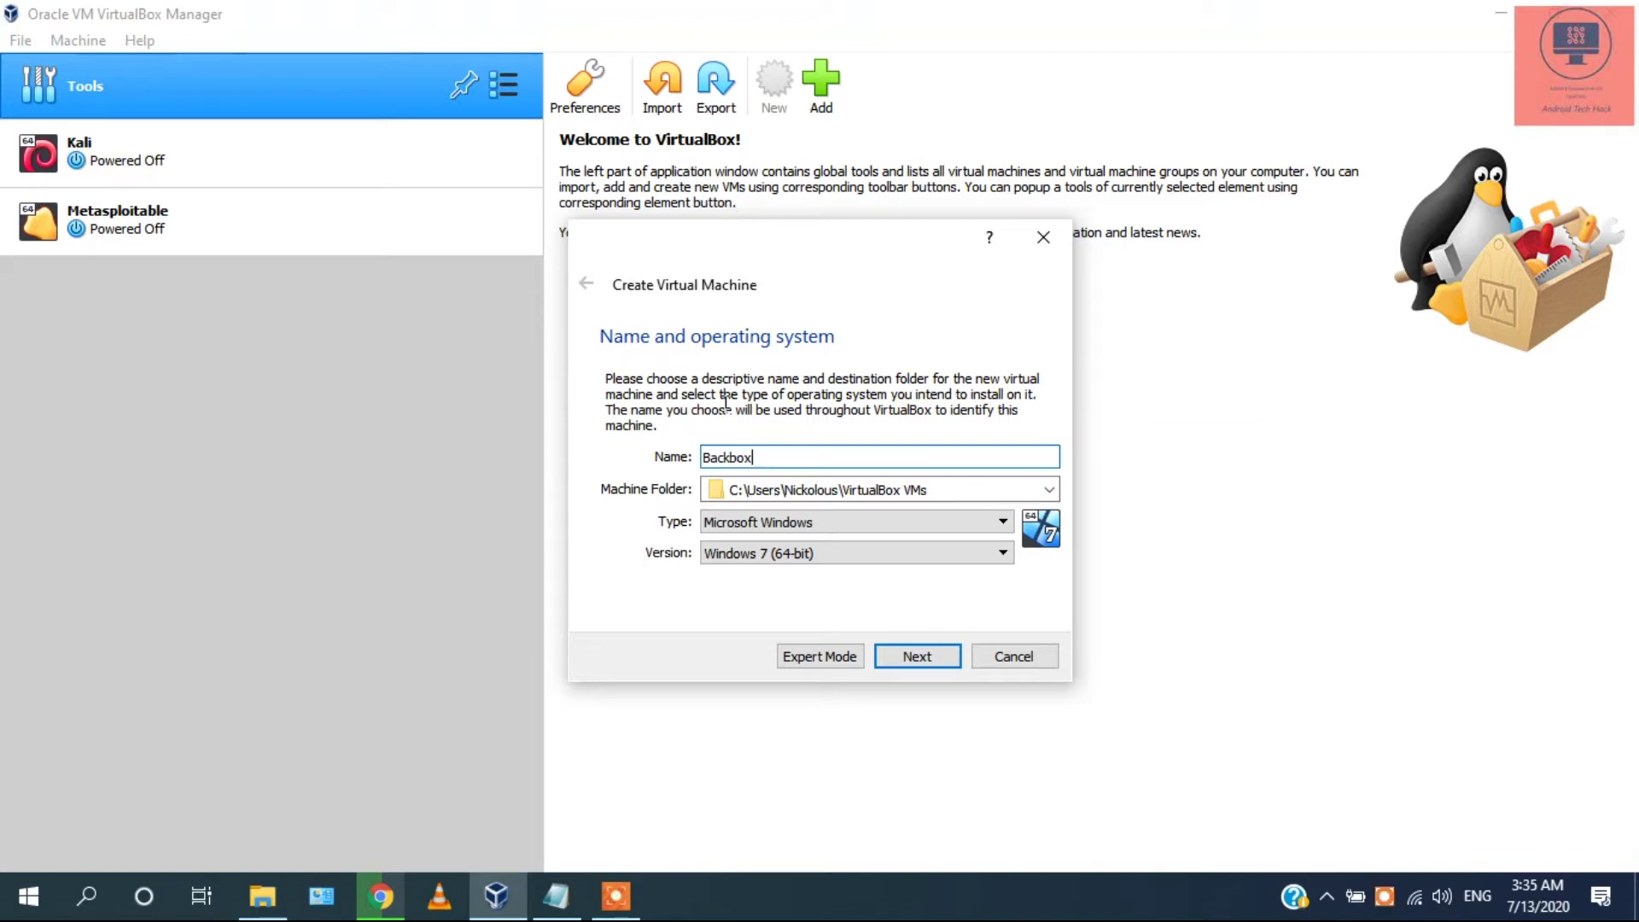
# - Set the new machine's operating system type to Linux and its version to Ubuntu (64-bit)
pyautogui.click(823, 524)
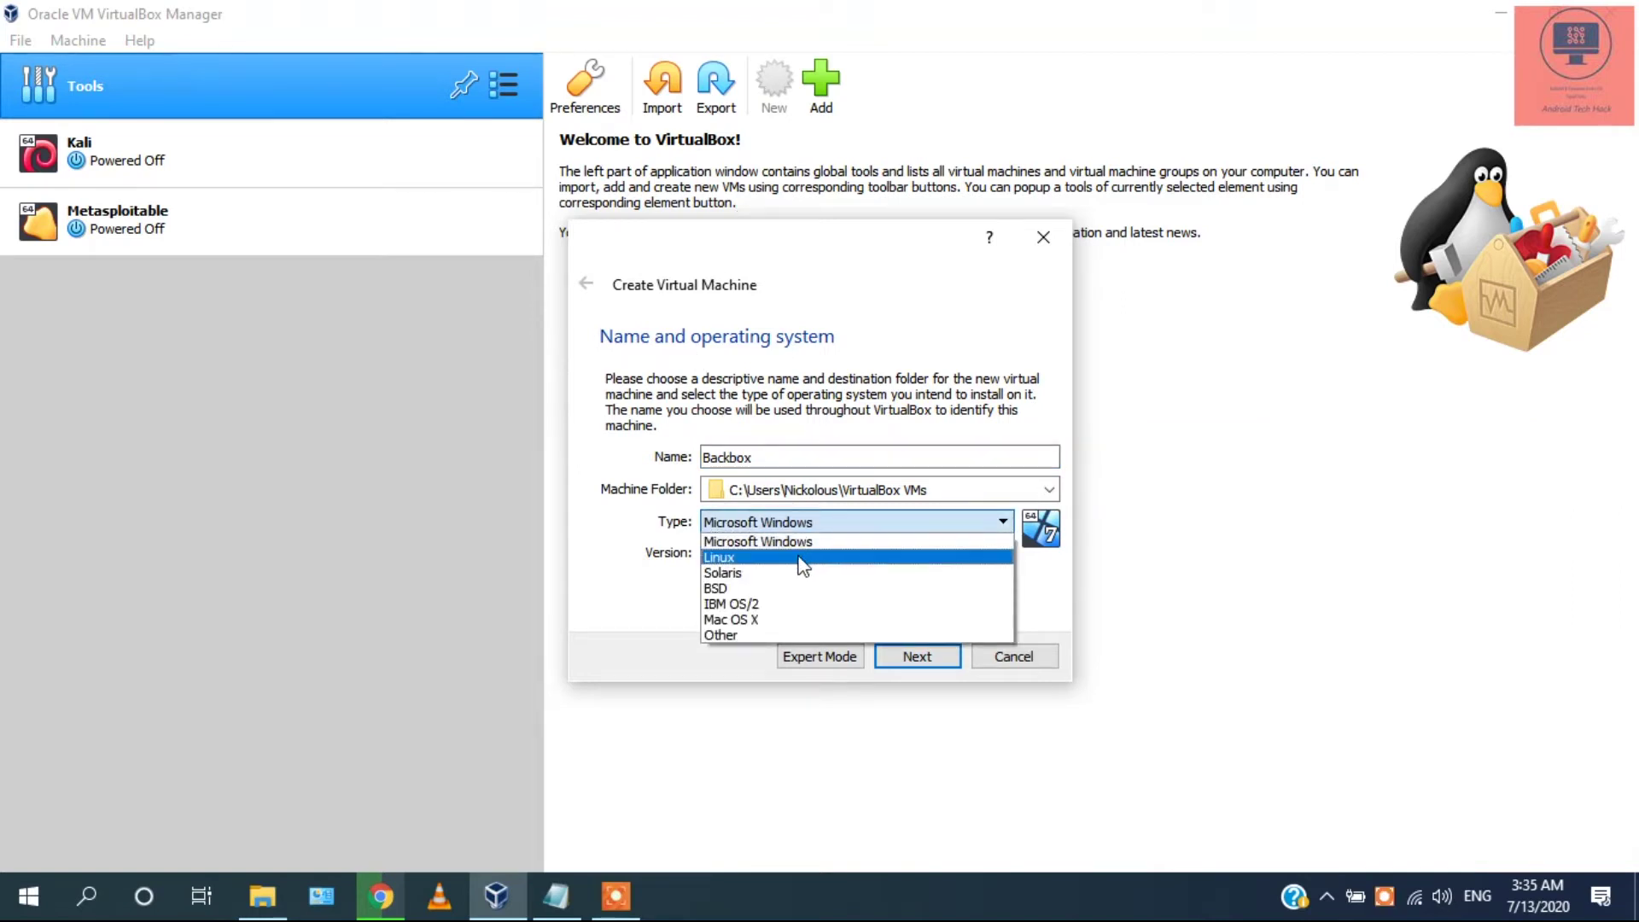
pyautogui.click(802, 563)
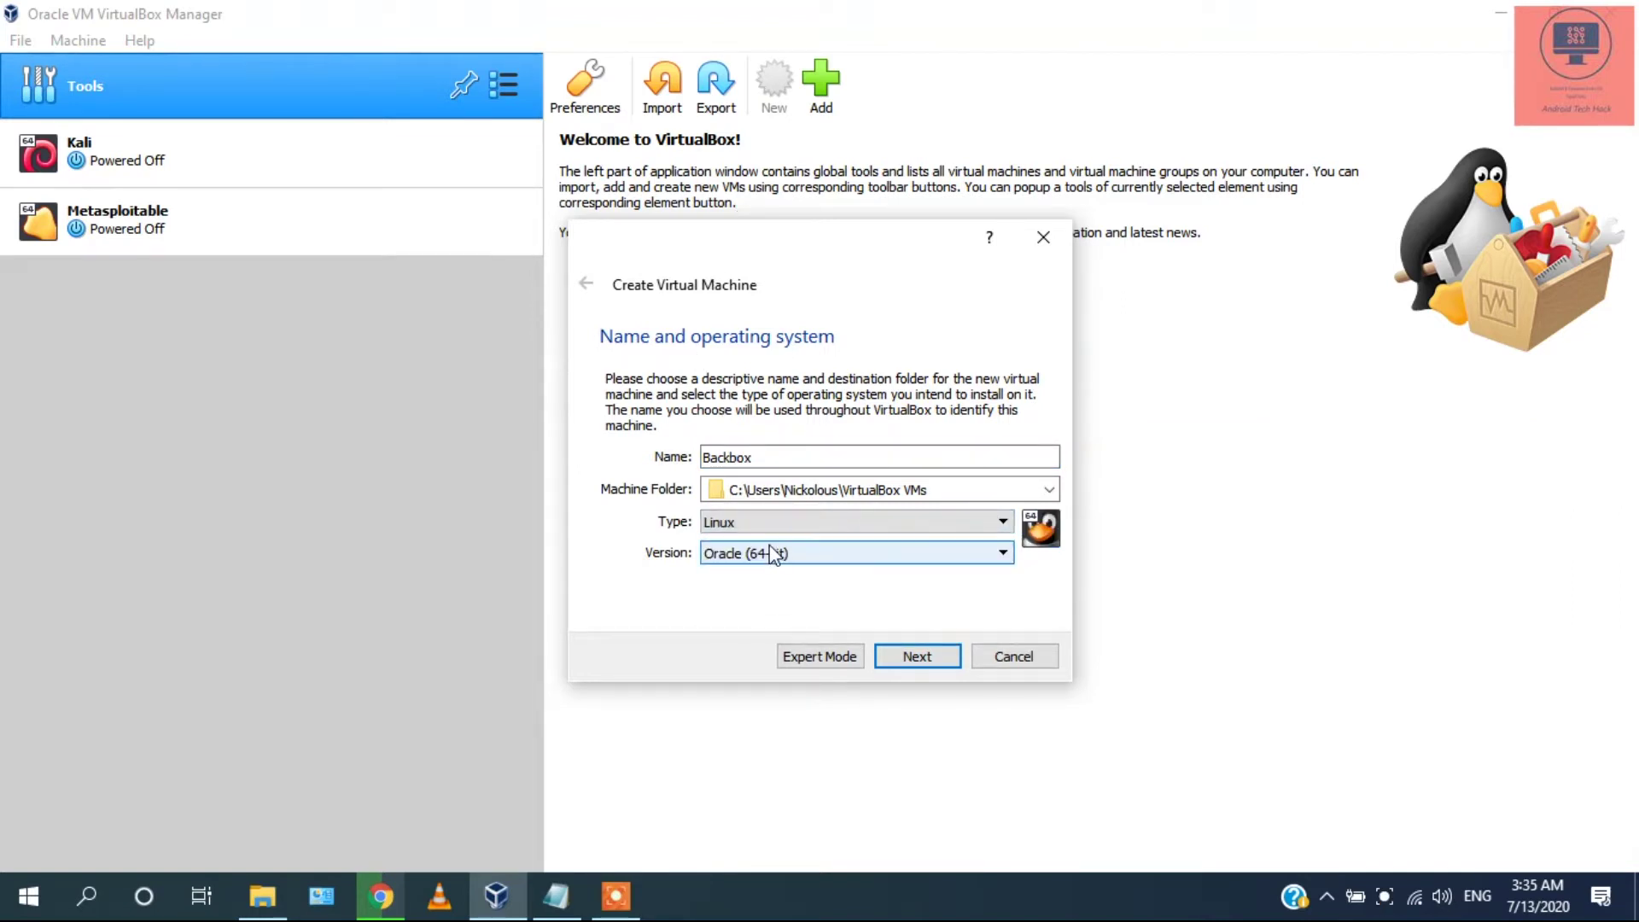
pyautogui.click(773, 553)
pyautogui.scroll(-4, 781, 602)
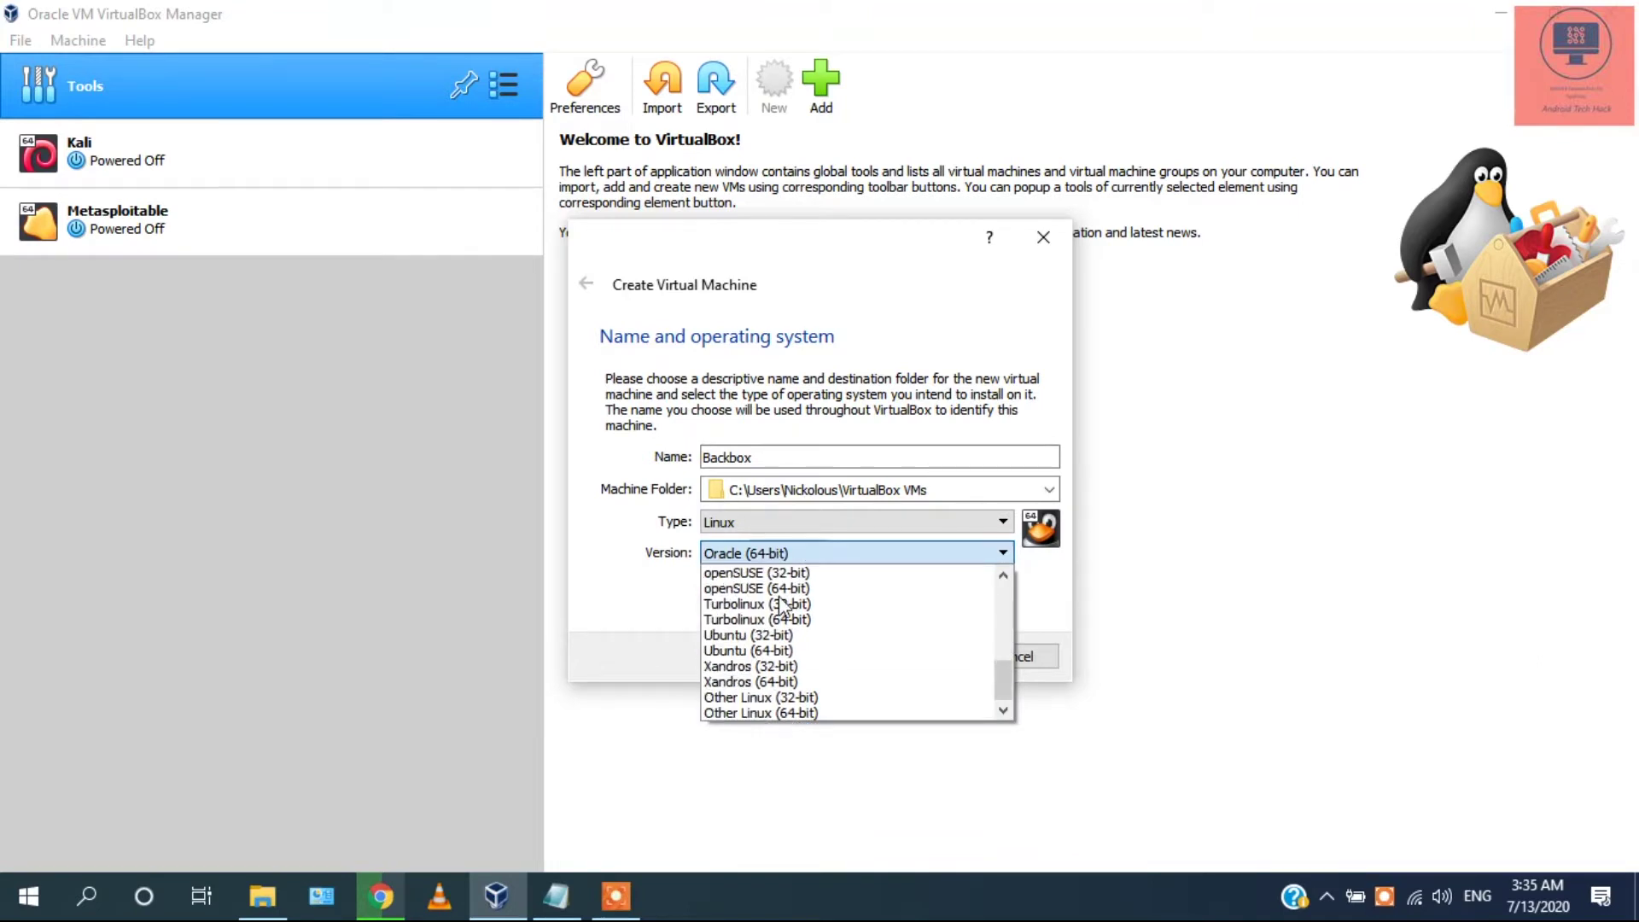
pyautogui.click(774, 651)
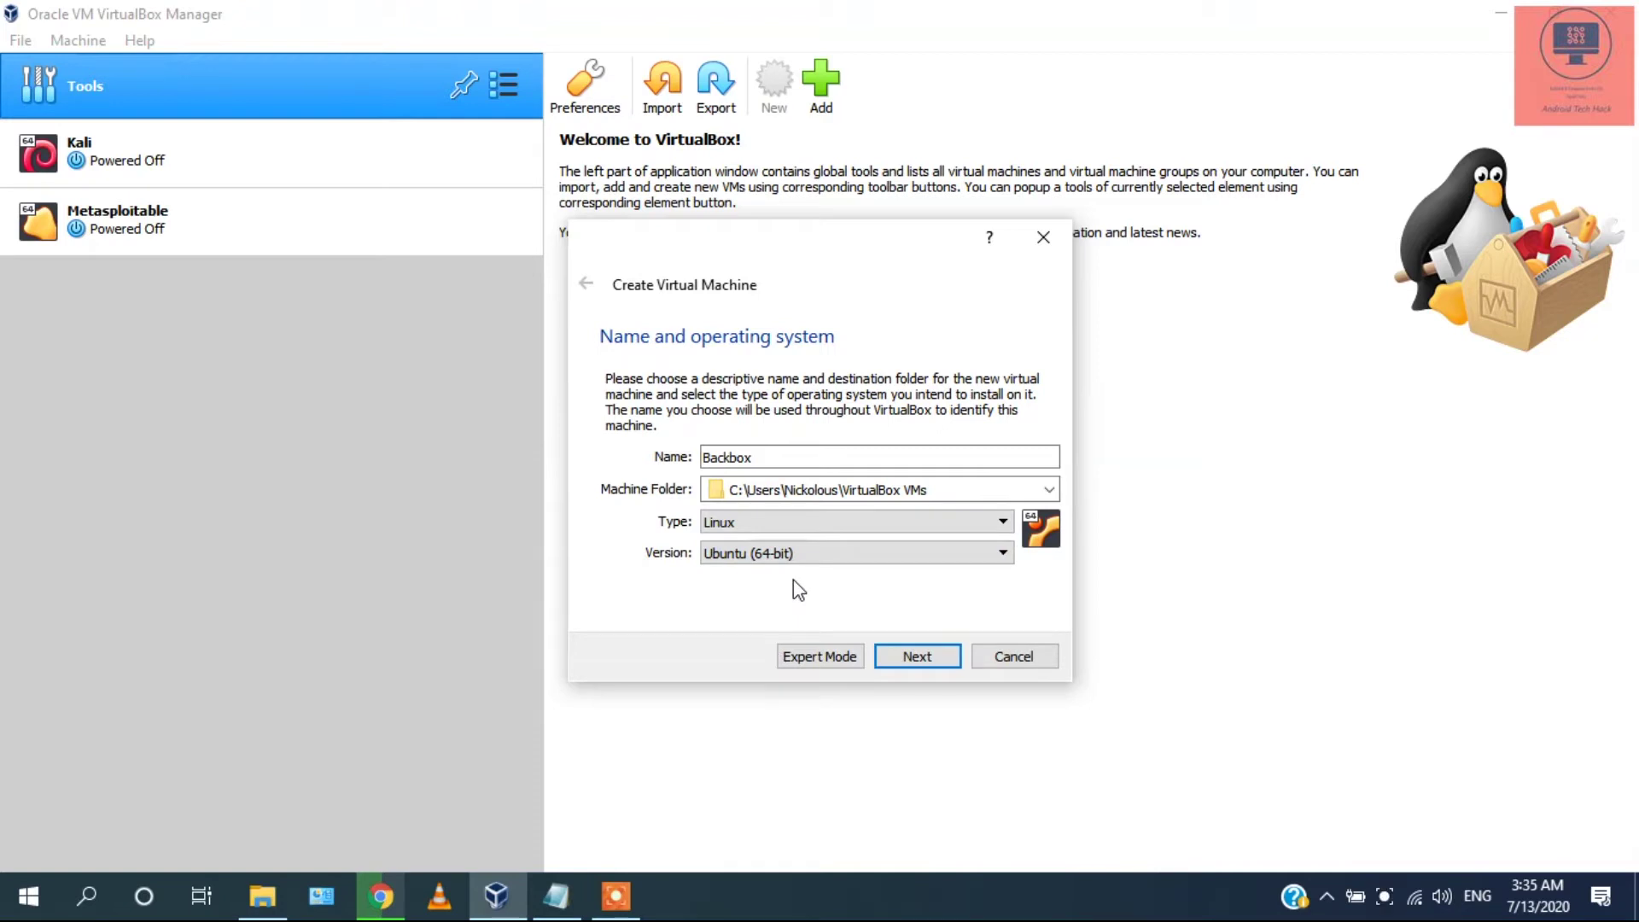
pyautogui.click(916, 659)
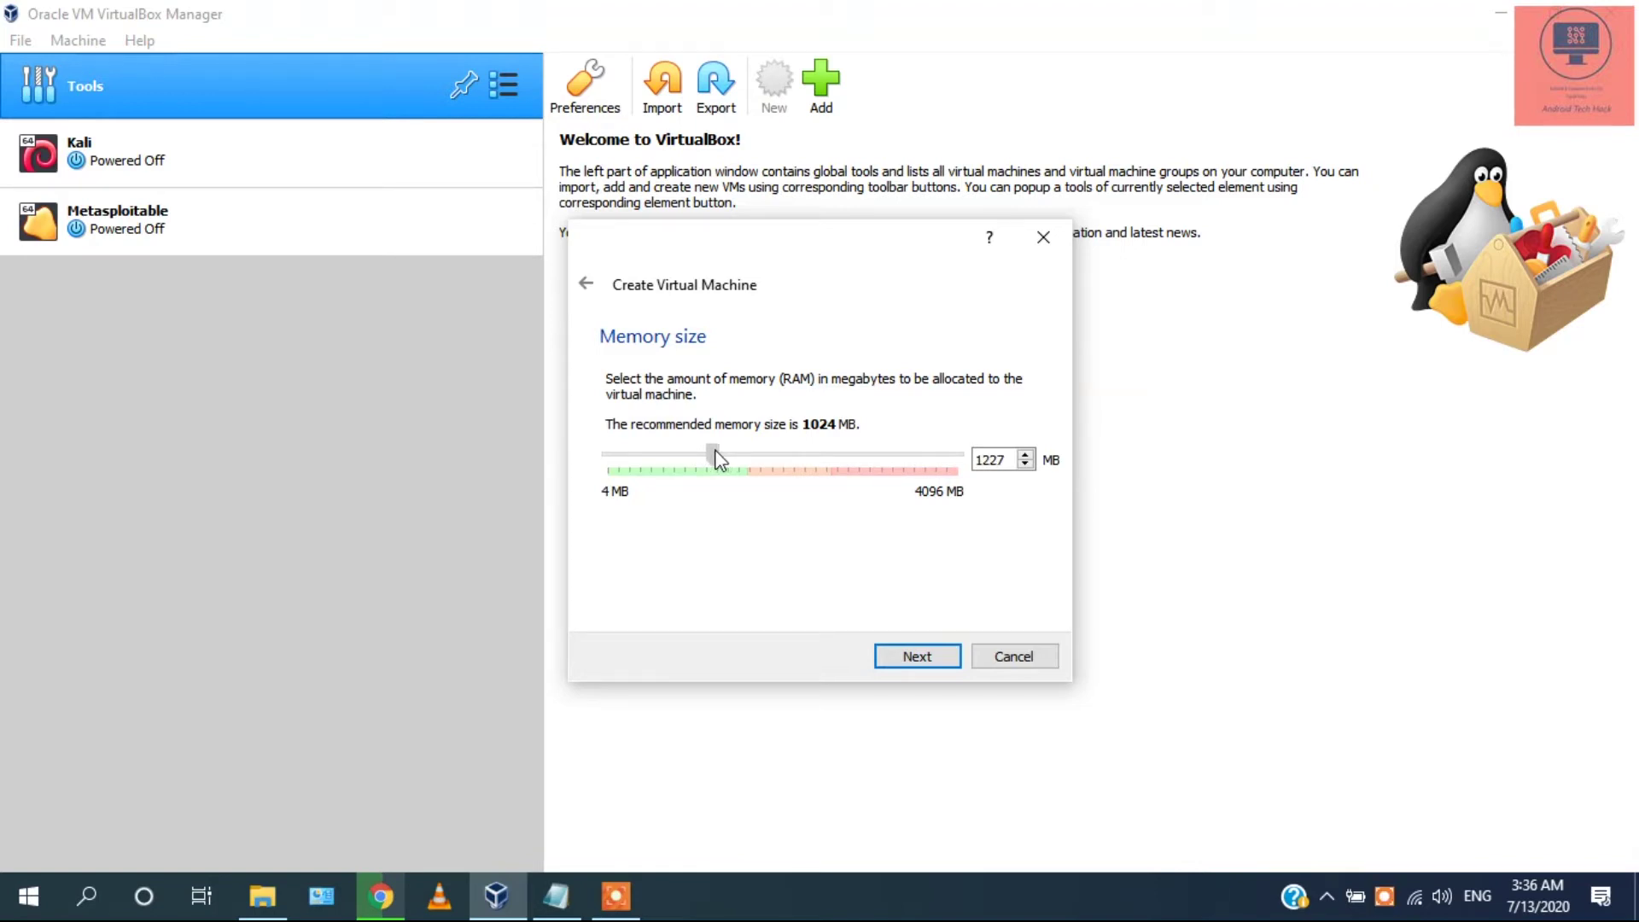
# - Create the machine with 1227 MB of memory and a new dynamically allocated VDI hard disk of 49.66 GB
pyautogui.click(917, 659)
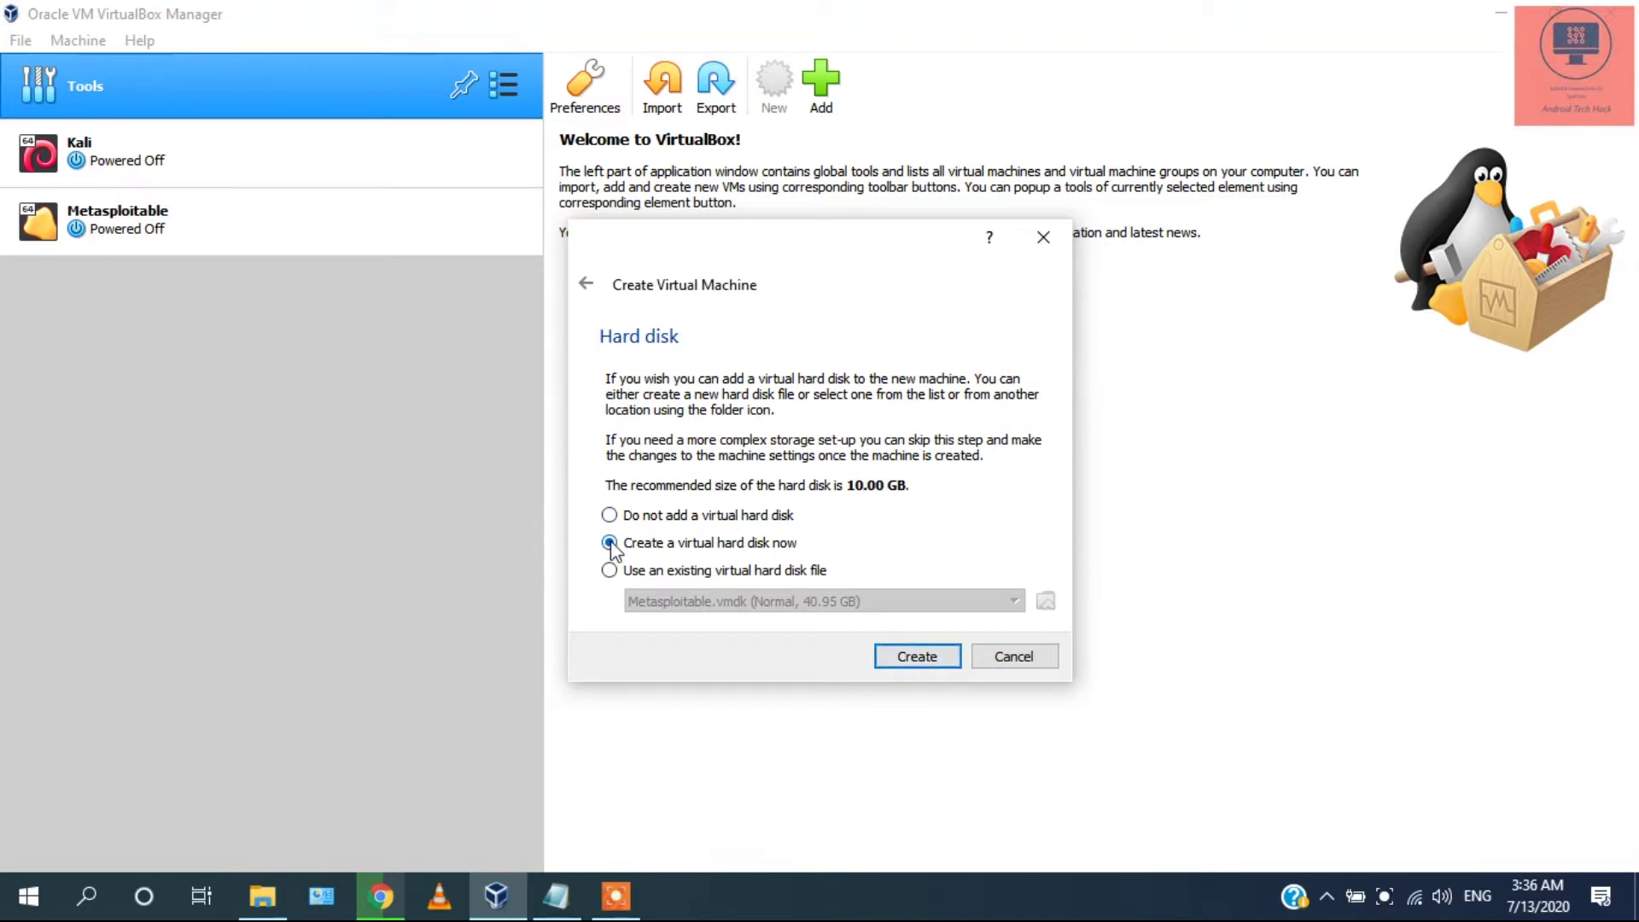
pyautogui.click(915, 656)
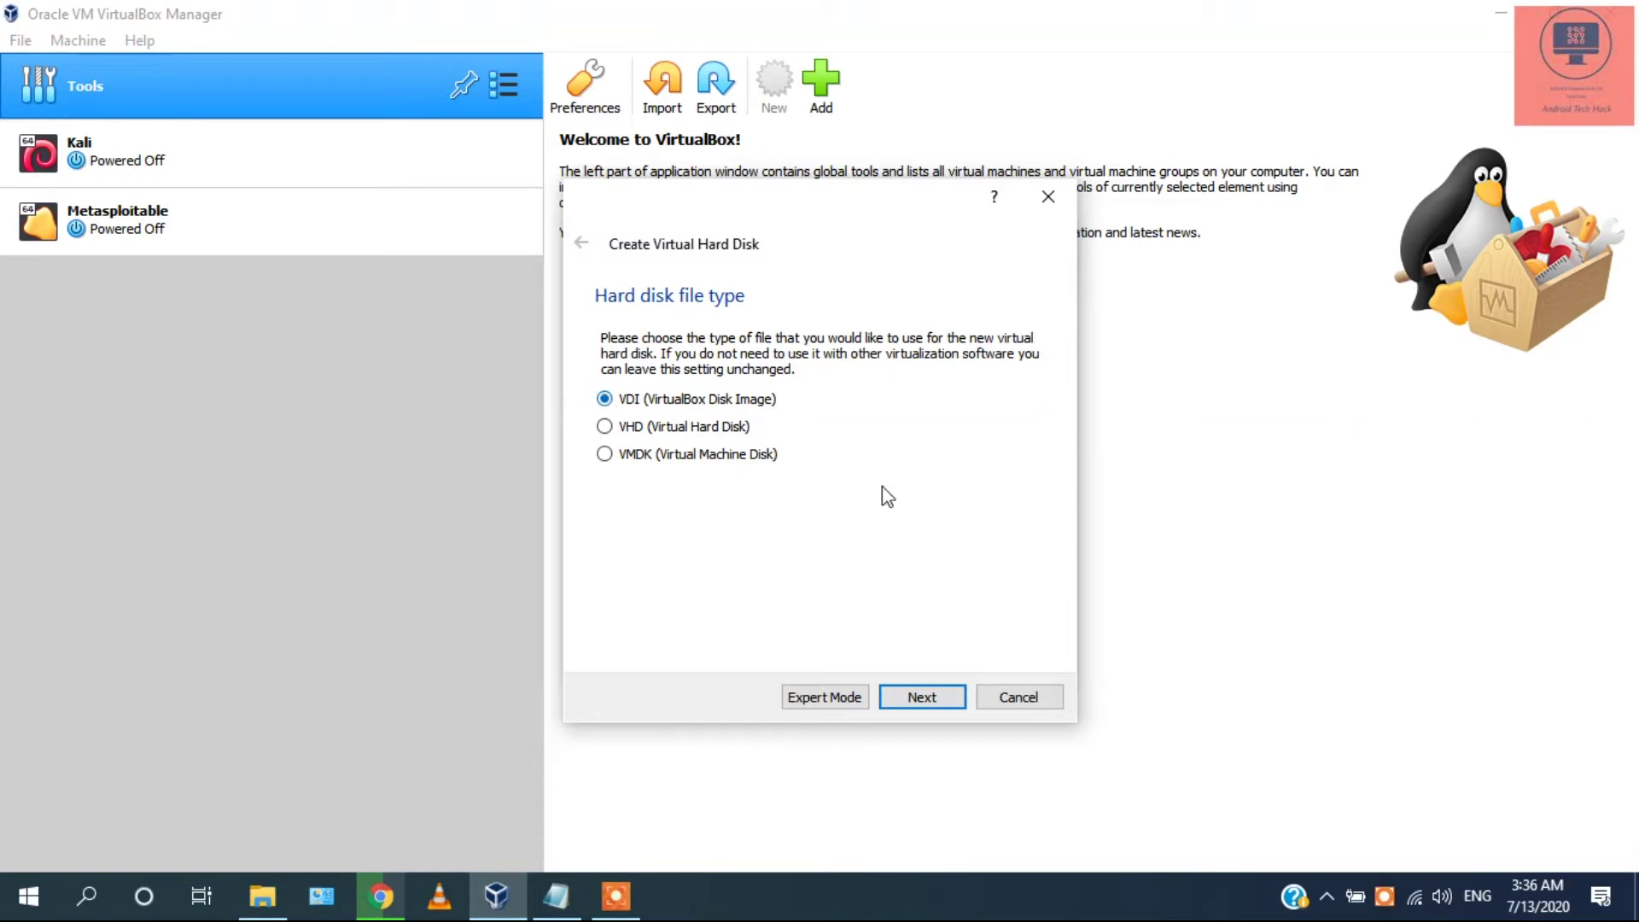
pyautogui.click(922, 697)
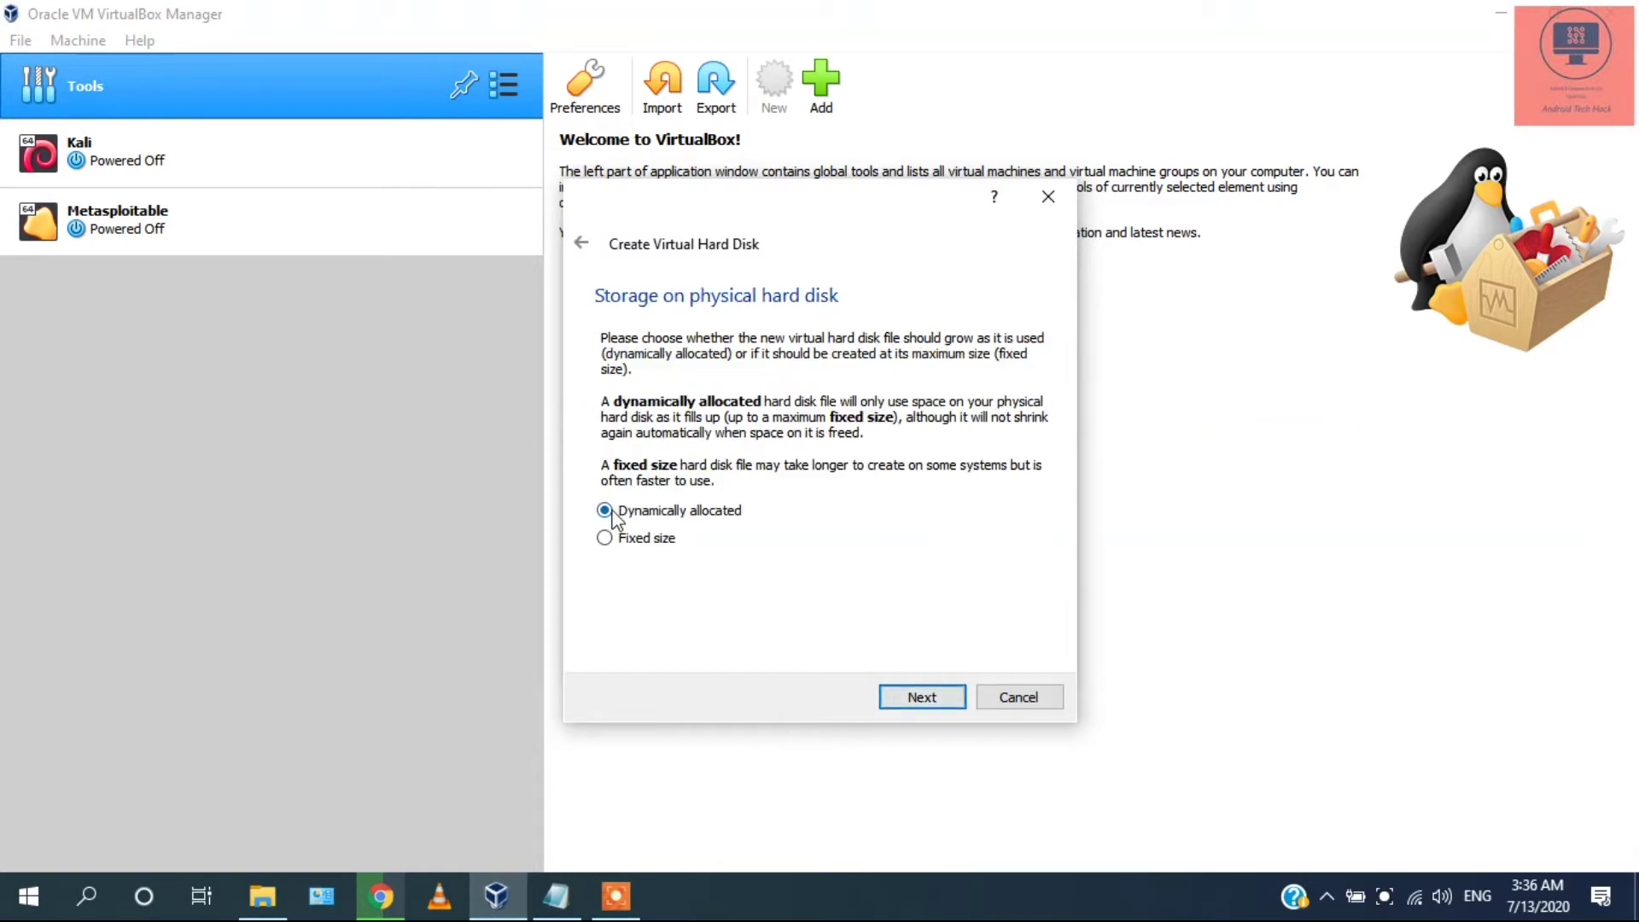
pyautogui.click(922, 698)
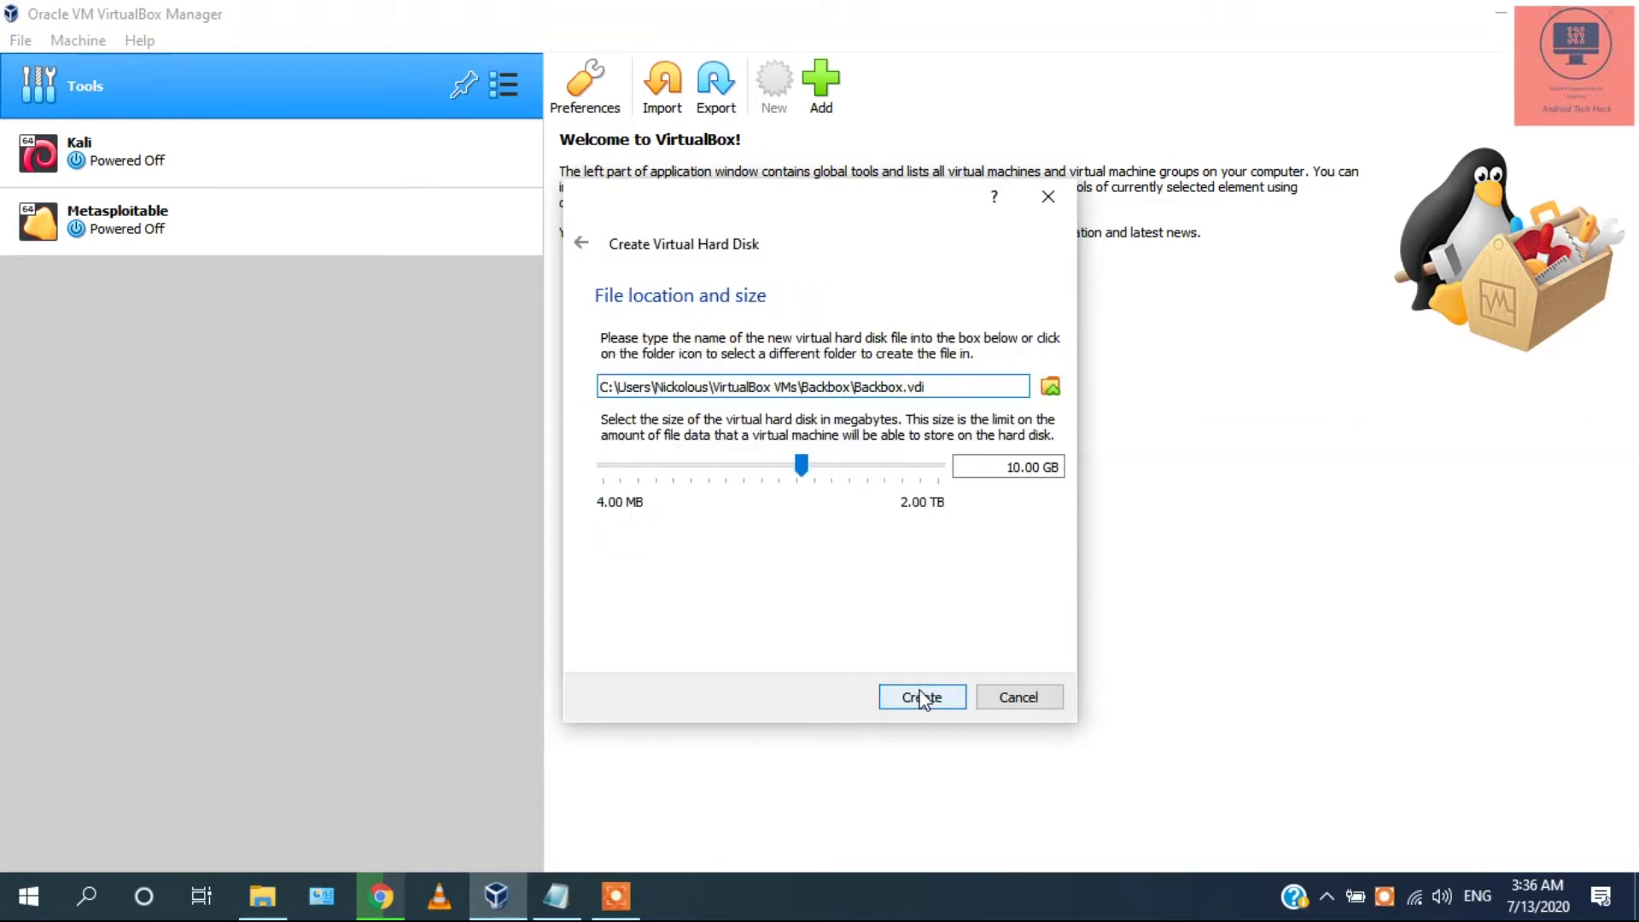
pyautogui.moveTo(806, 469); pyautogui.dragTo(842, 478)
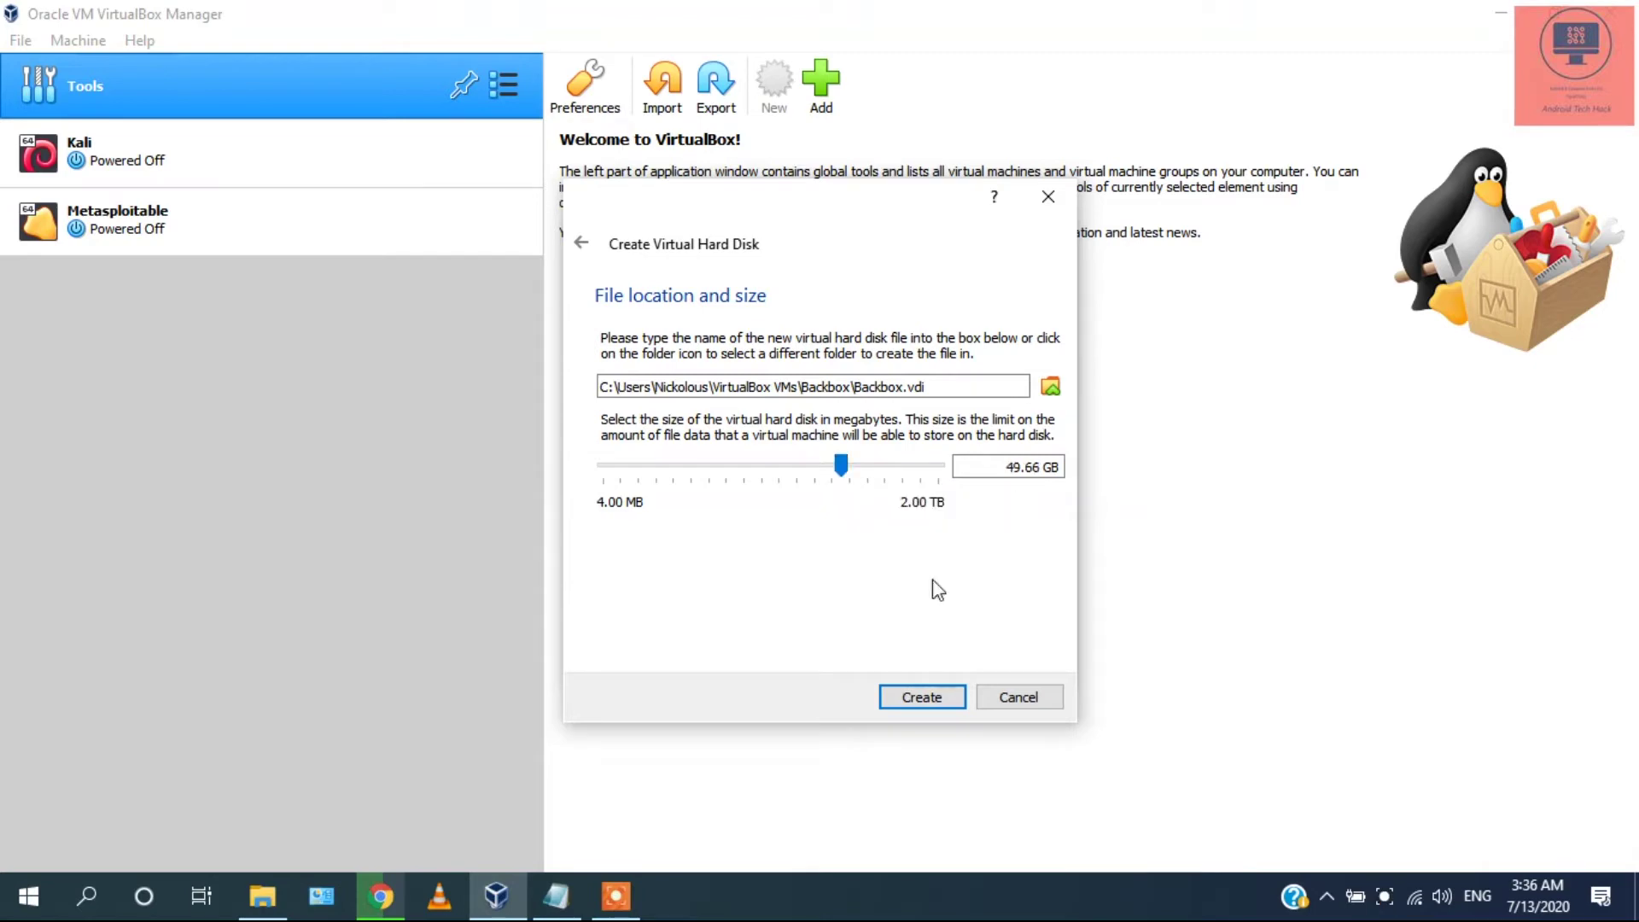
pyautogui.click(935, 700)
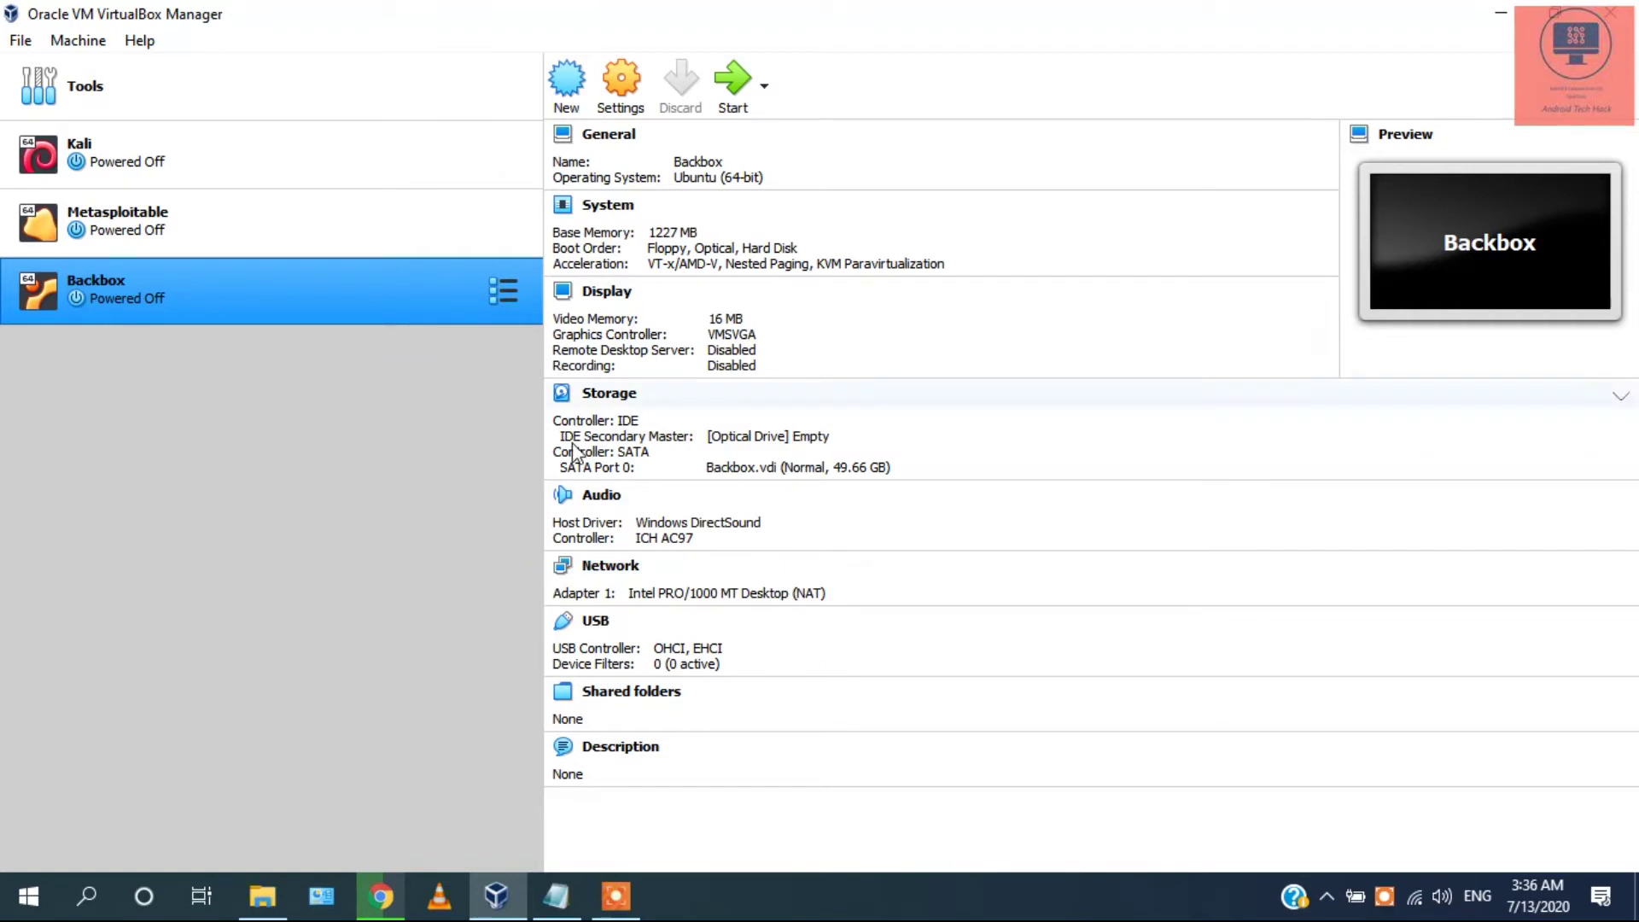
# - Set the Backbox machine's video memory to 42 MB in its display settings
pyautogui.click(620, 85)
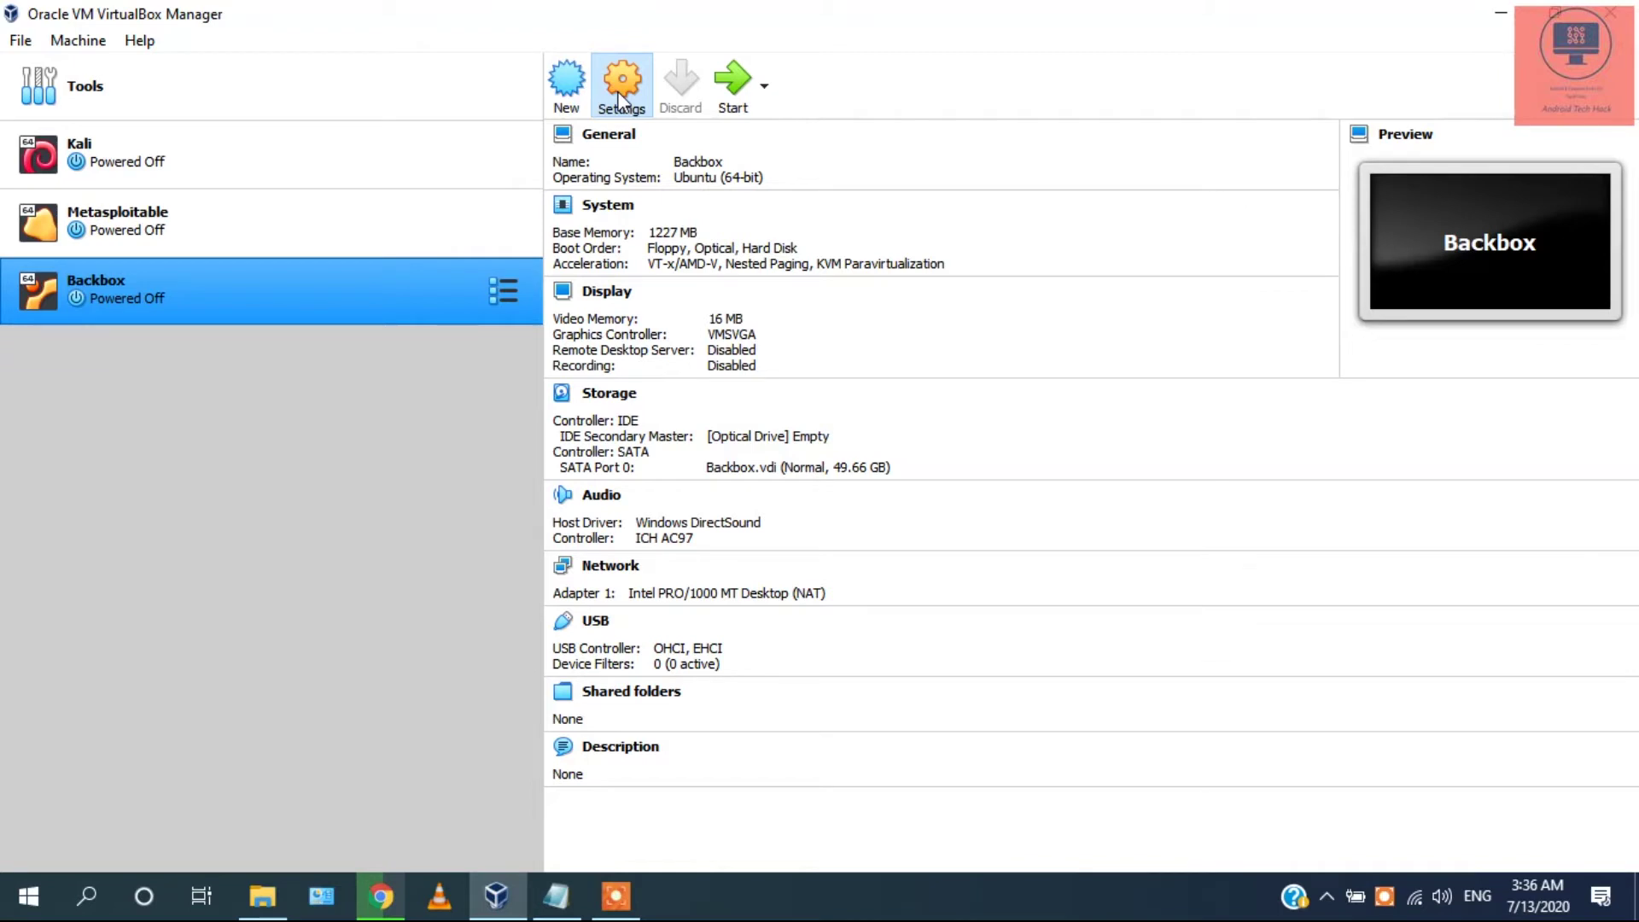
pyautogui.click(627, 85)
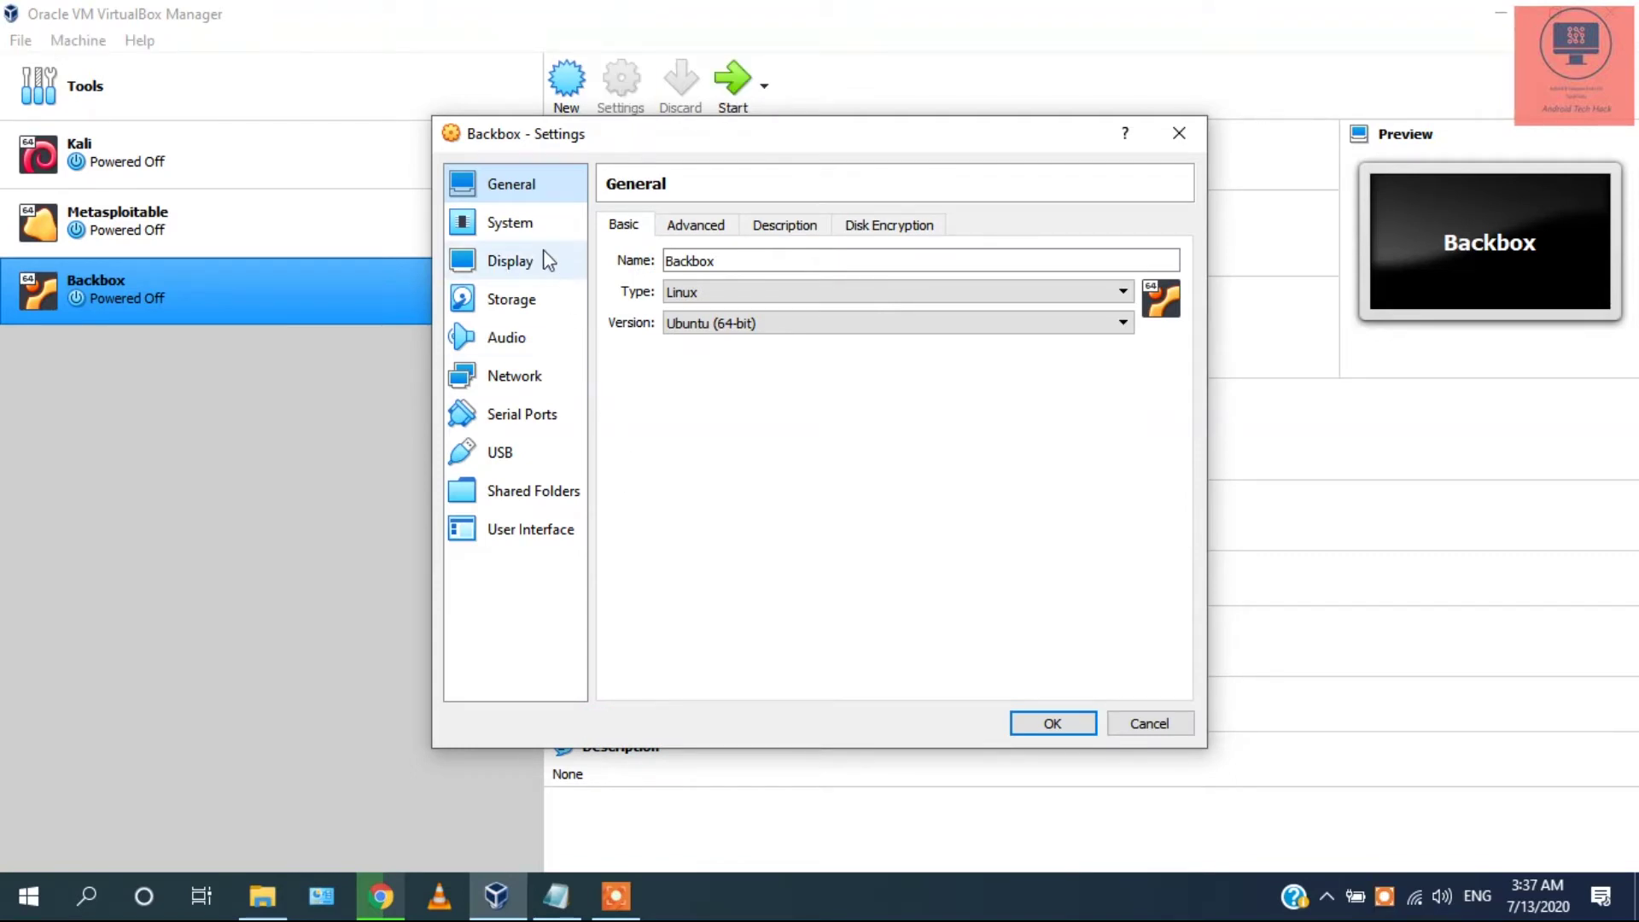
pyautogui.click(512, 224)
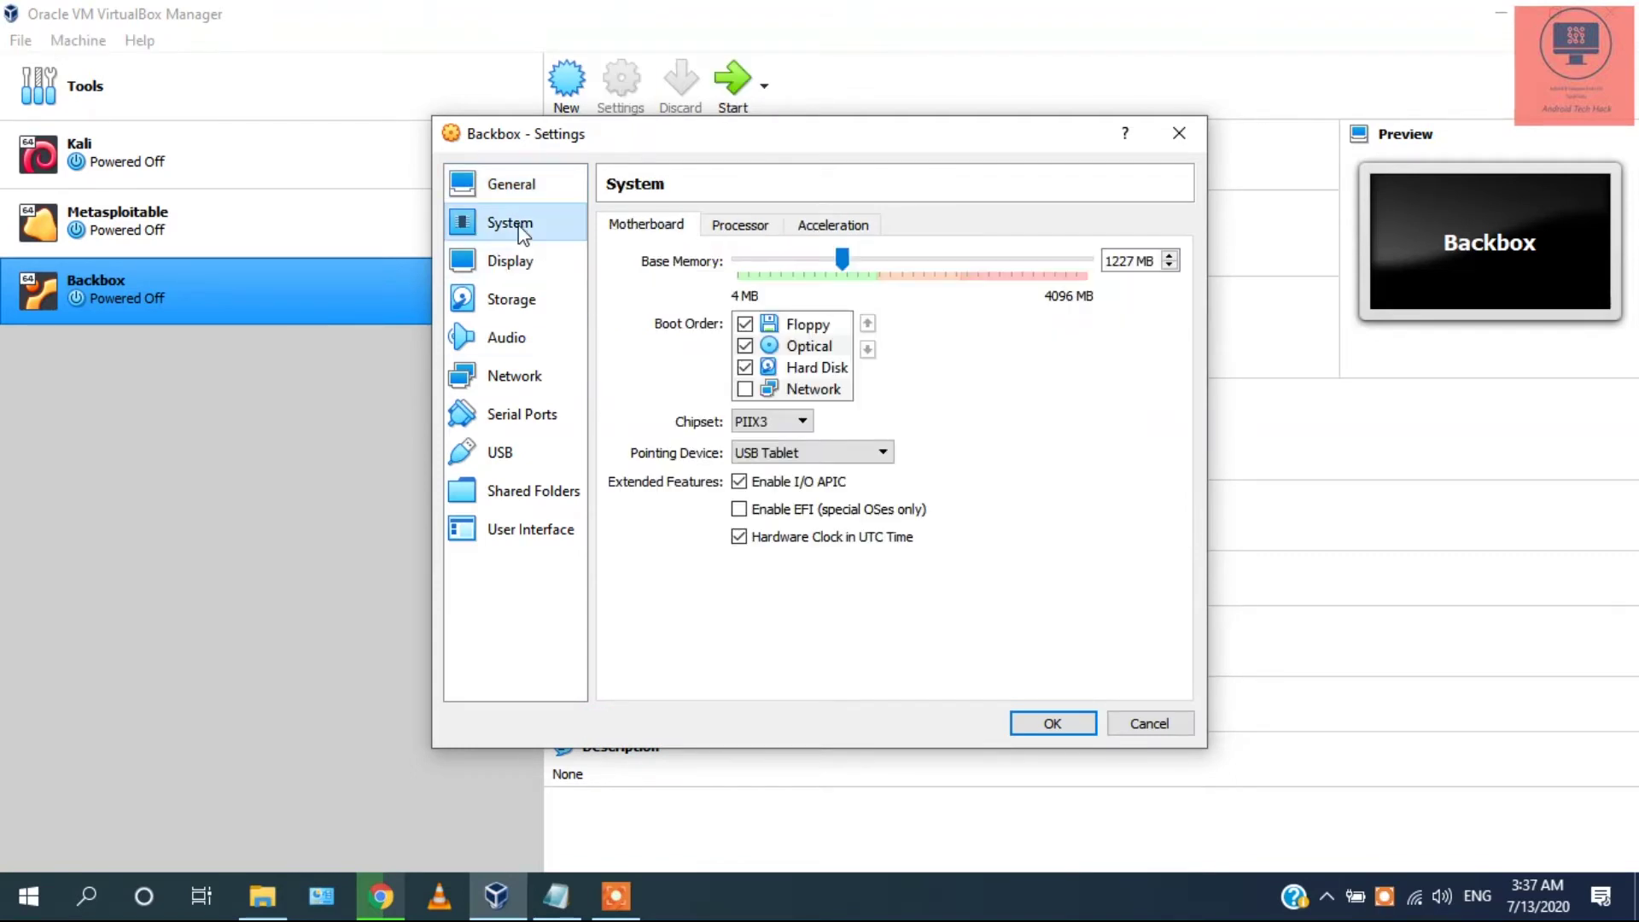
pyautogui.click(526, 280)
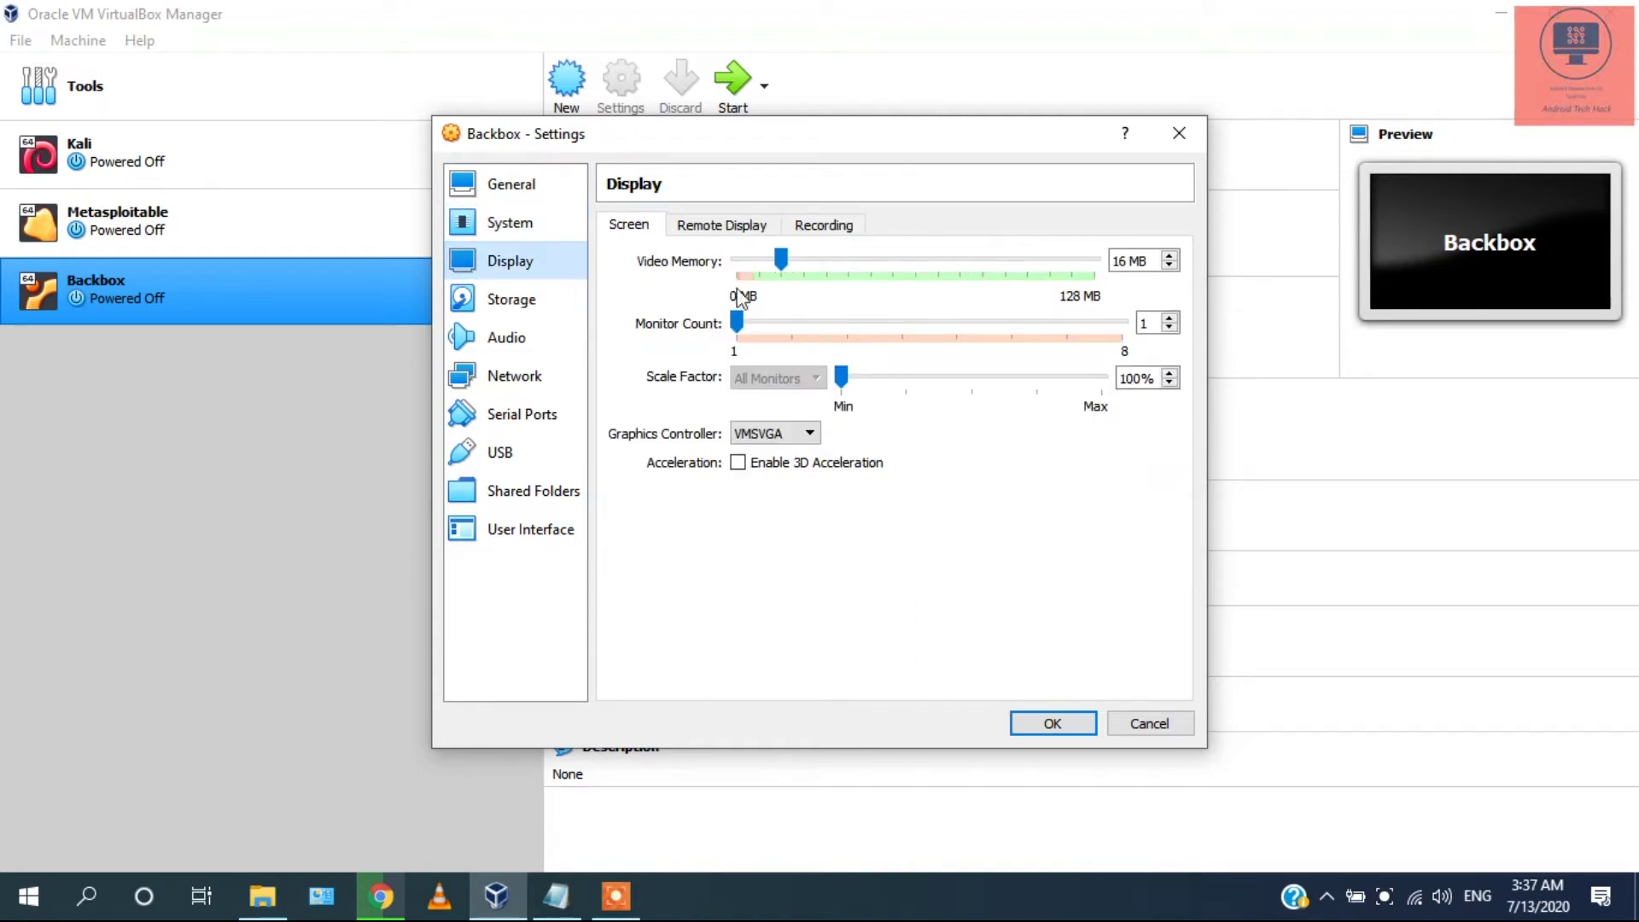
pyautogui.moveTo(781, 259); pyautogui.dragTo(848, 264)
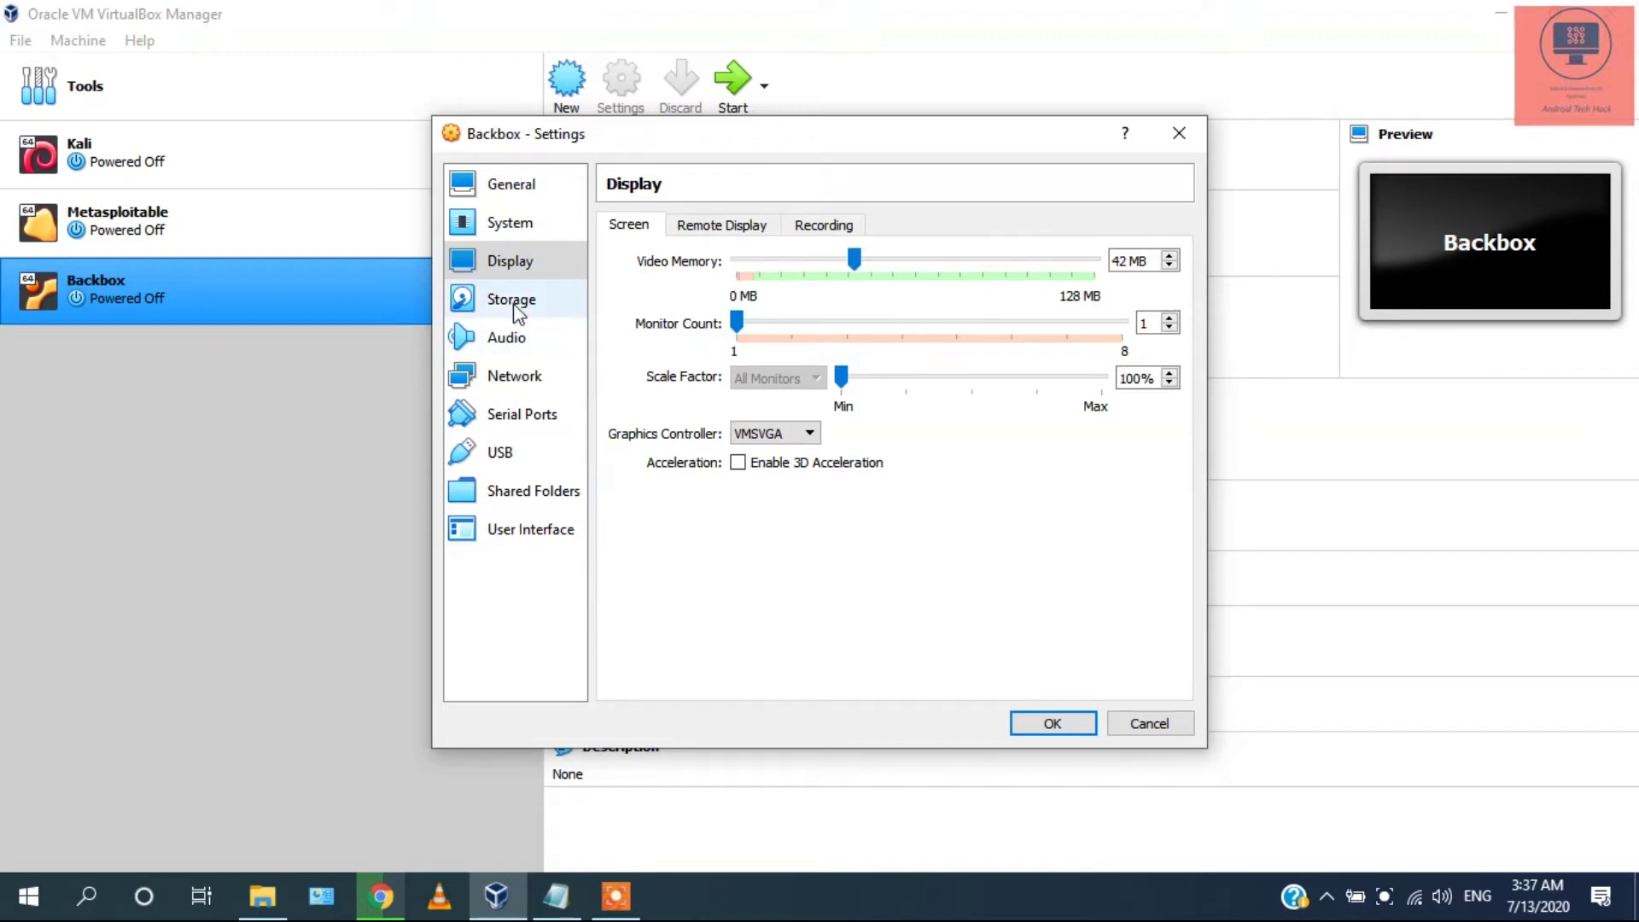
# - Remove the Backbox.vdi disk from the SATA controller in the Backbox machine's storage settings
pyautogui.click(515, 307)
pyautogui.click(696, 340)
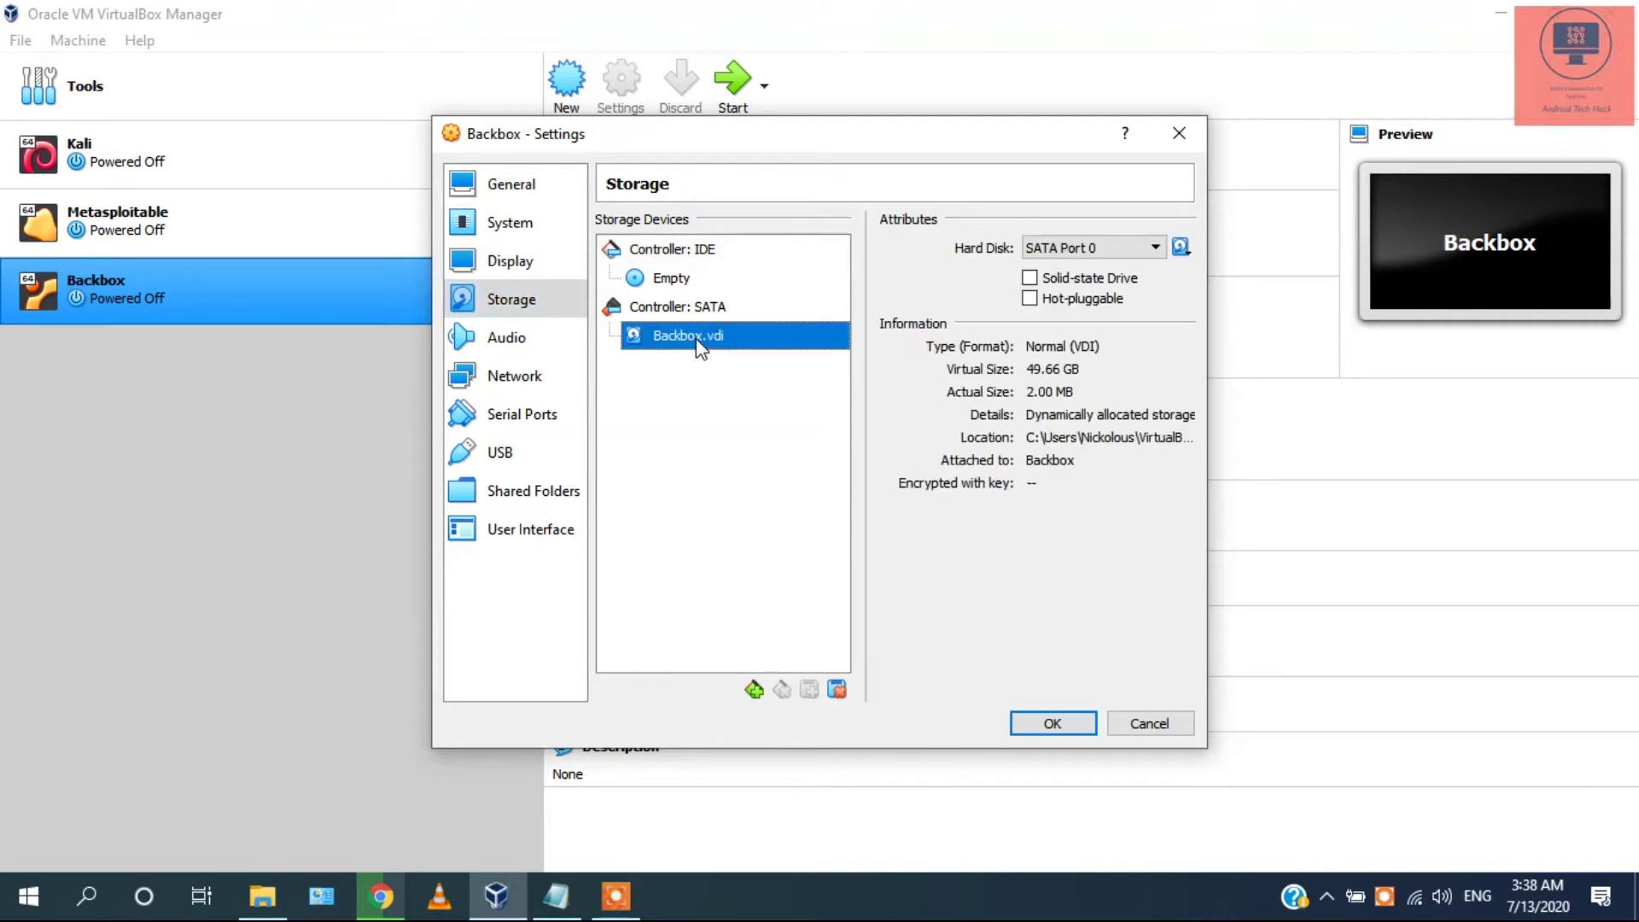
pyautogui.rightClick(700, 345)
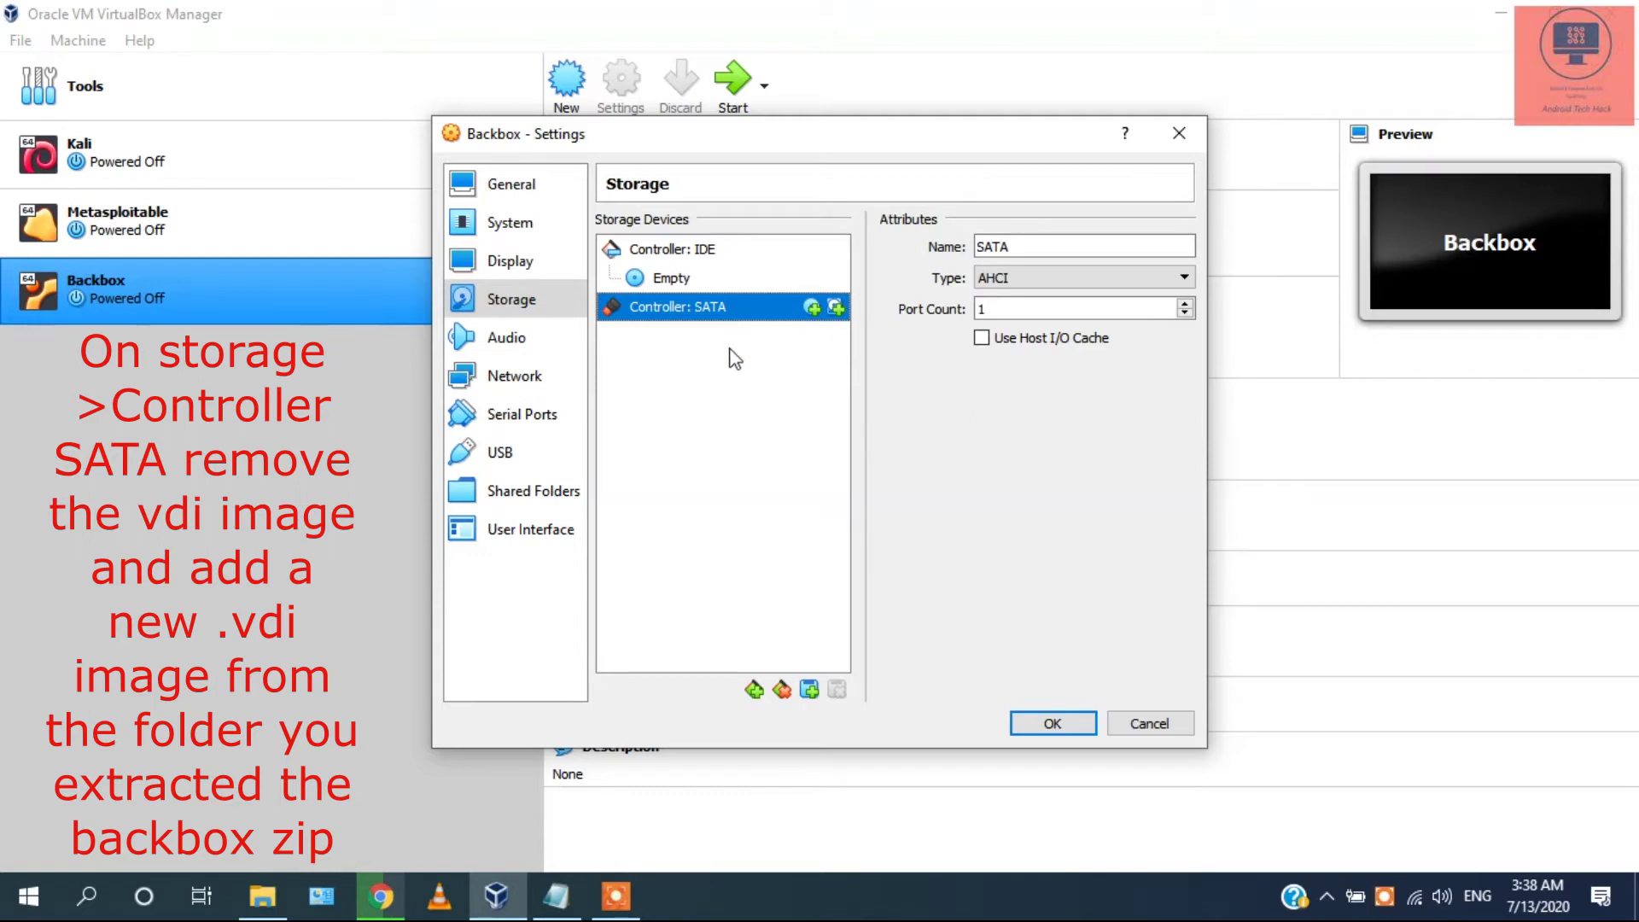
# - Attach the extracted BackBox 7 (64bit).vdi disk from the 64bit folder inside Downloads\Bkbx-7-VB-64bit to the SATA controller
pyautogui.click(837, 307)
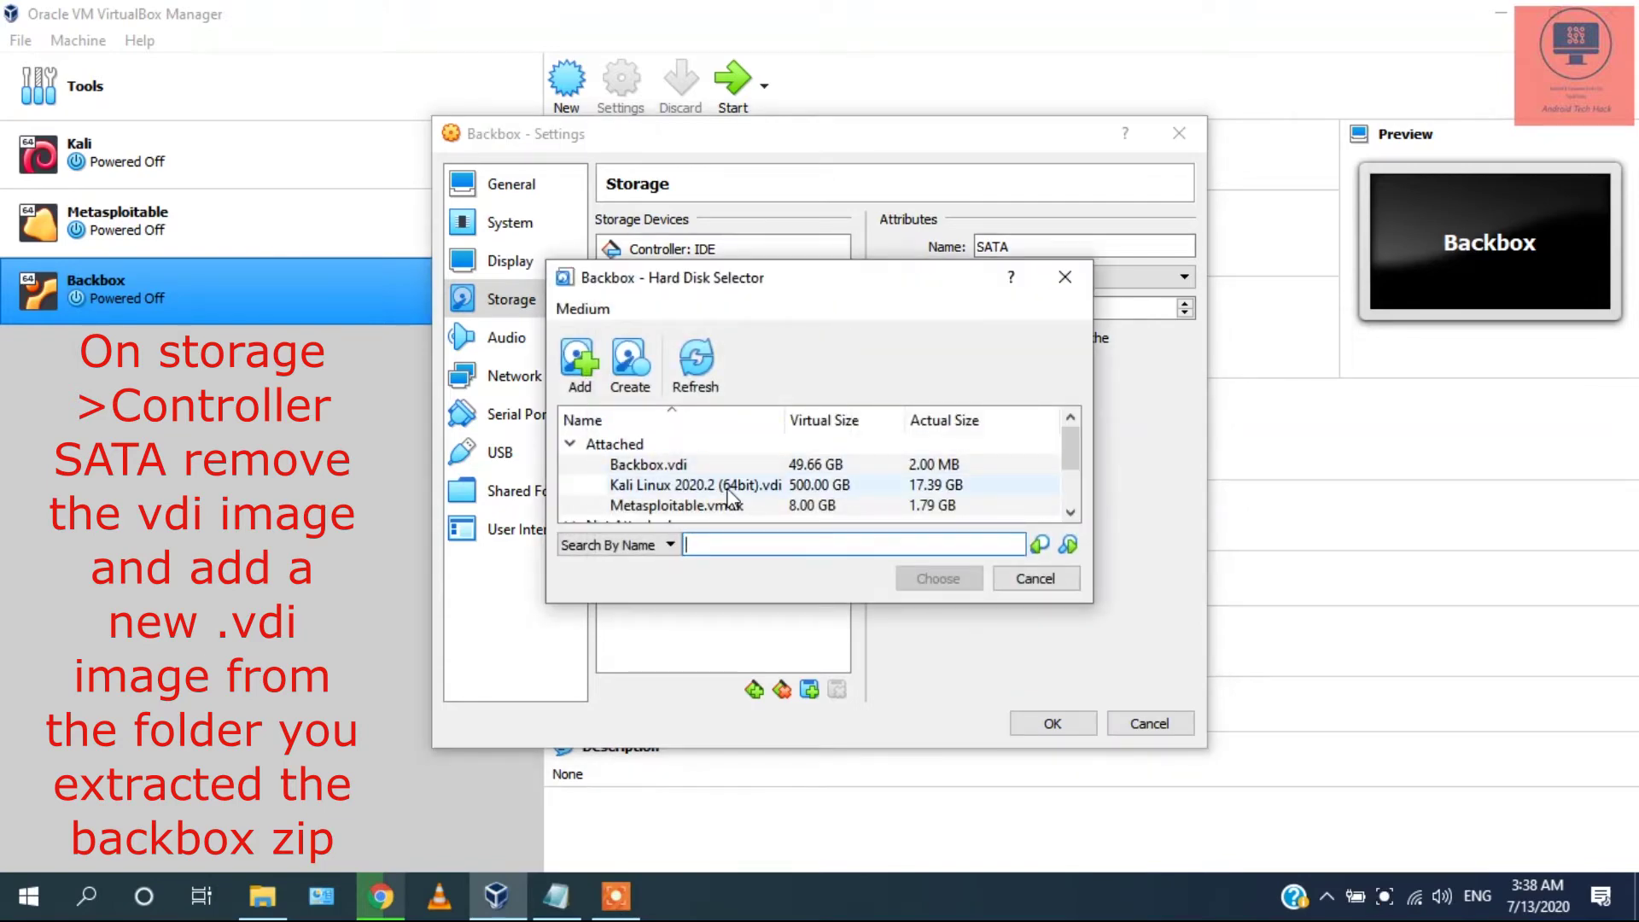
pyautogui.scroll(-1, 734, 494)
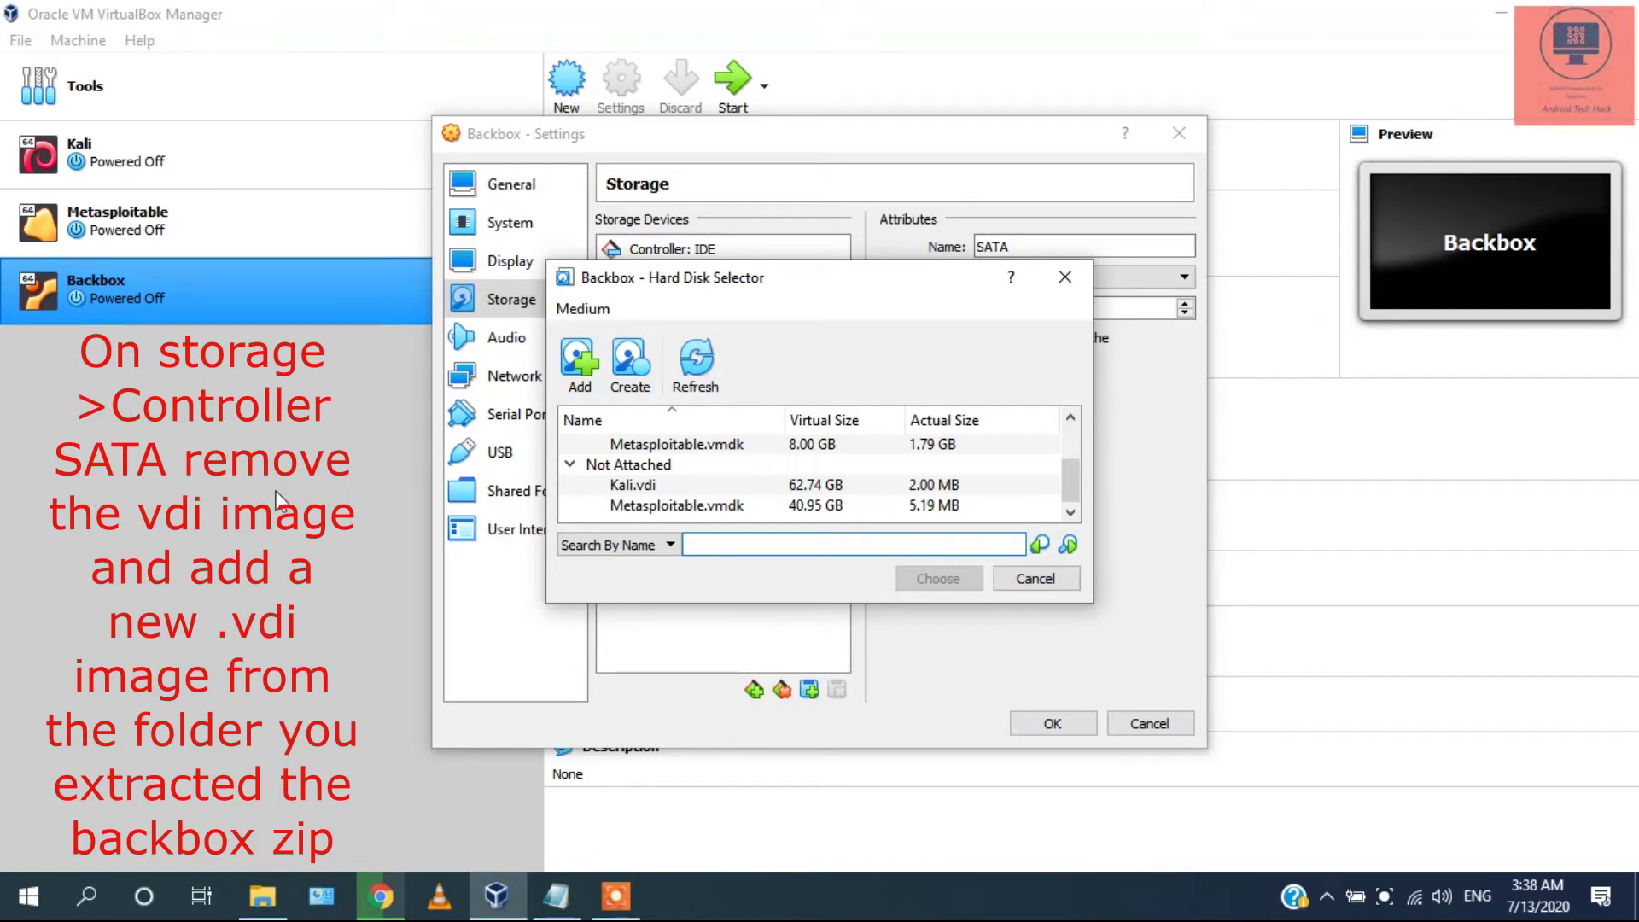
pyautogui.click(581, 369)
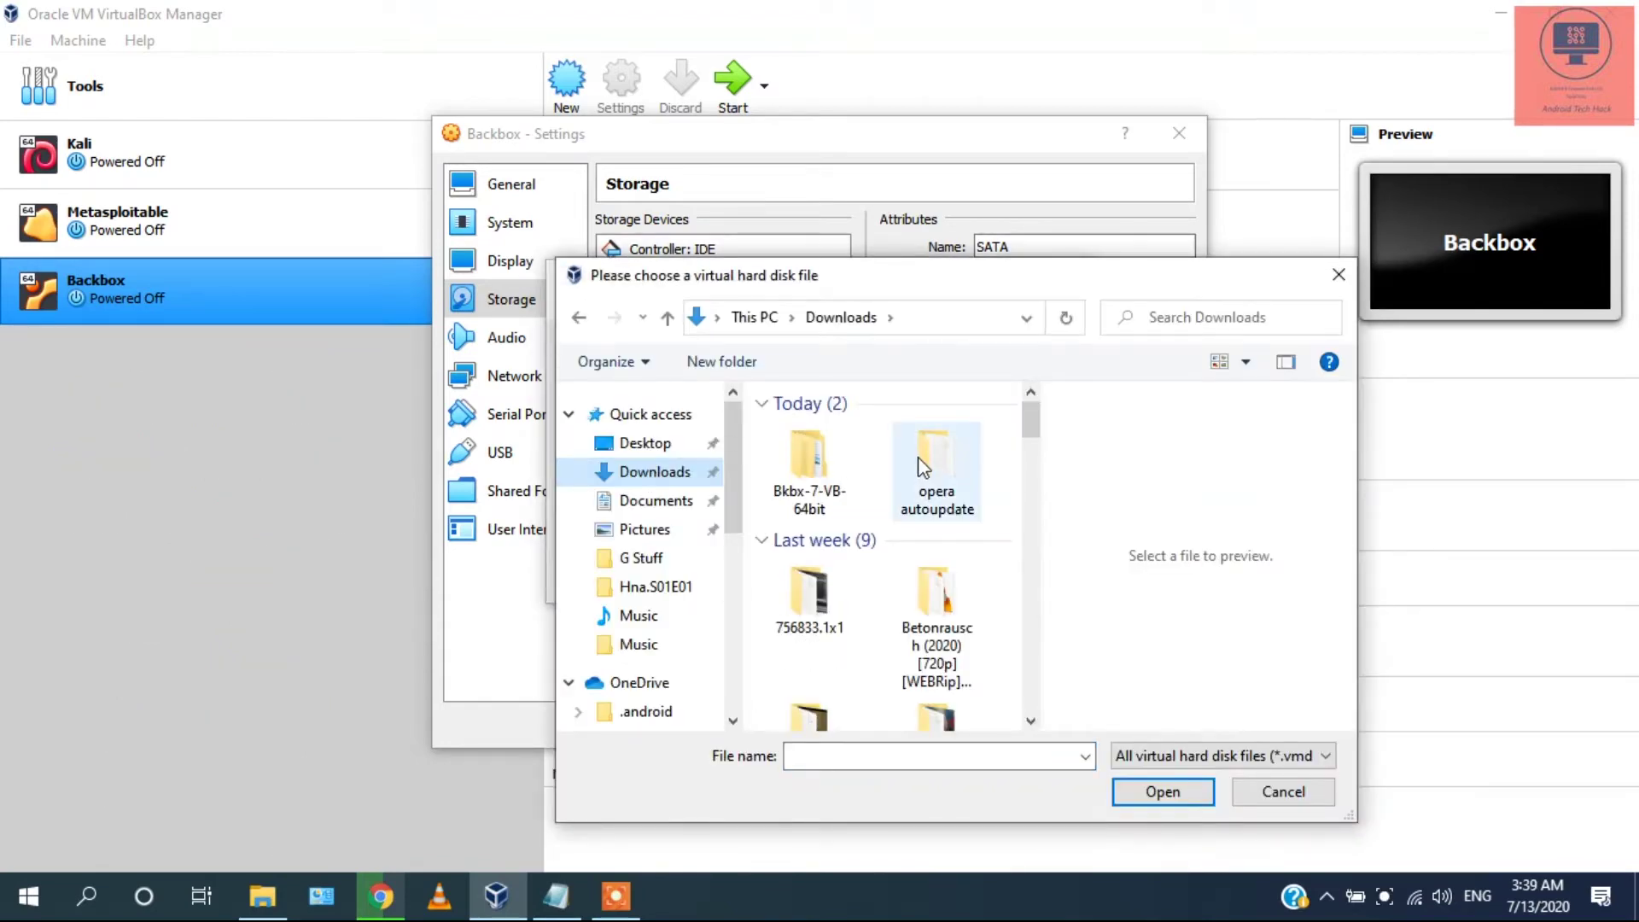
pyautogui.doubleClick(809, 468)
pyautogui.doubleClick(811, 431)
pyautogui.click(864, 438)
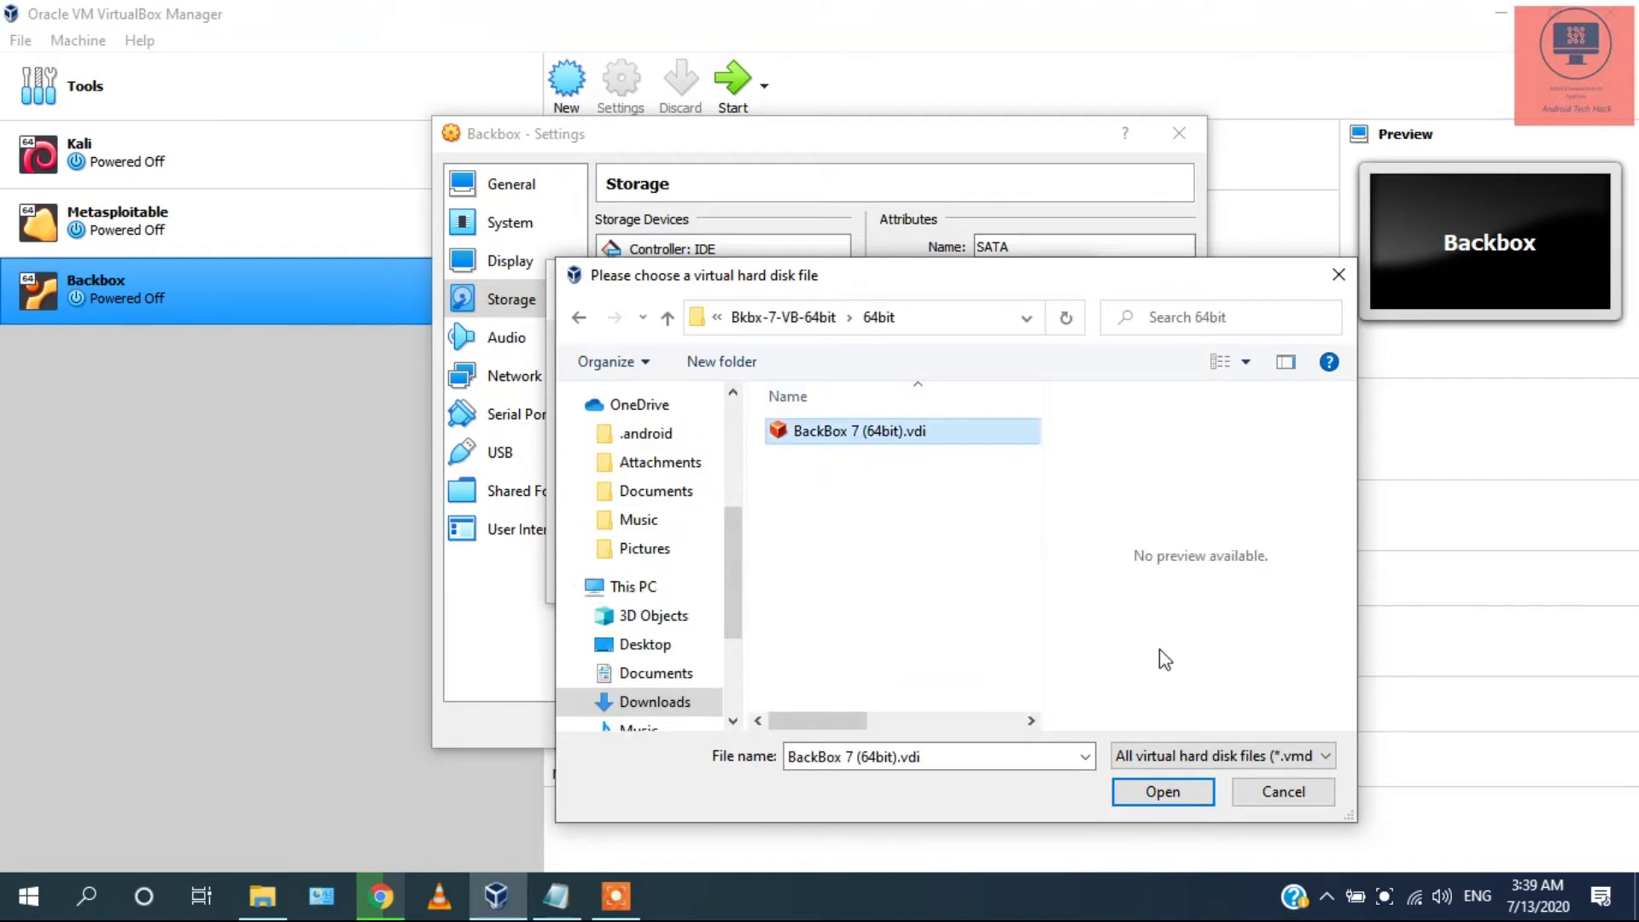
pyautogui.click(1184, 791)
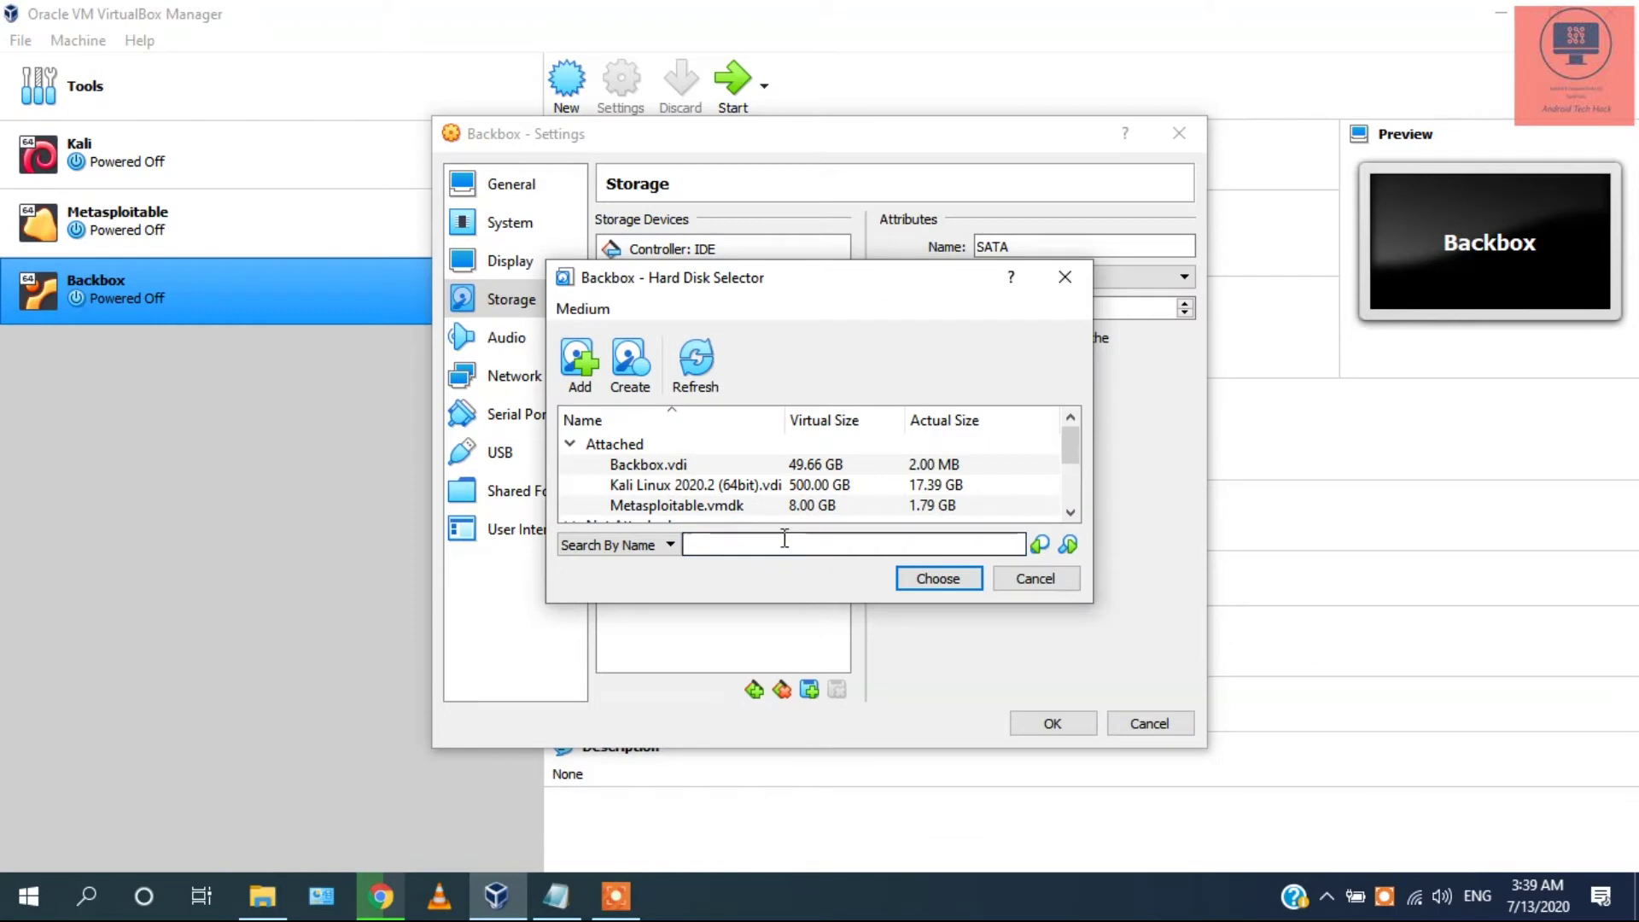
pyautogui.scroll(-2, 756, 499)
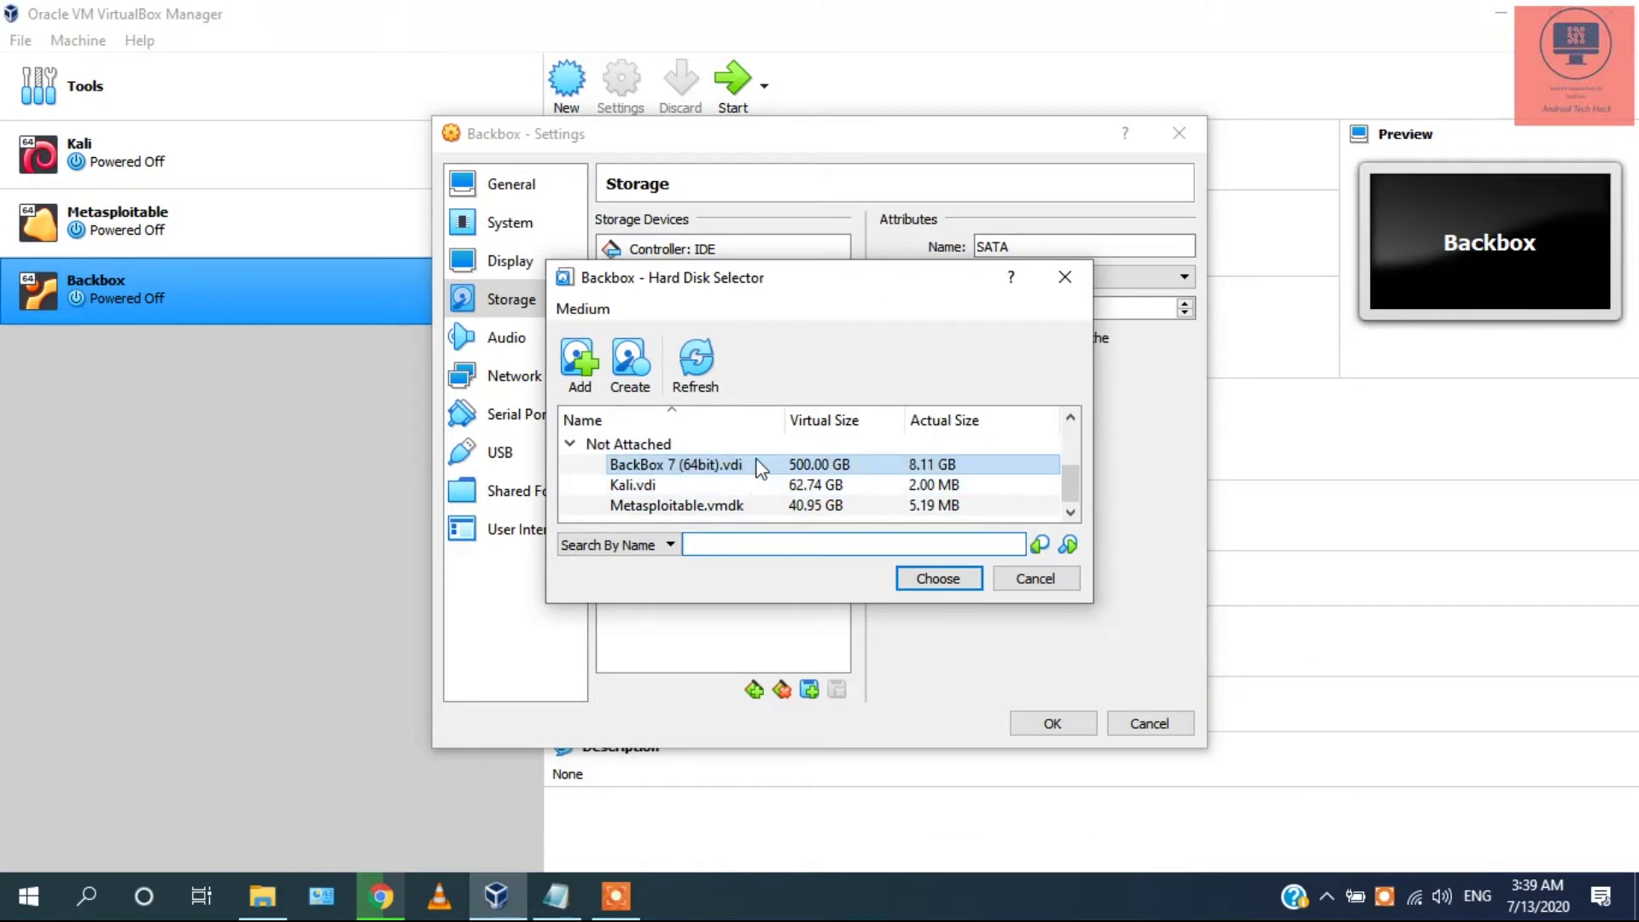
pyautogui.click(811, 465)
pyautogui.click(935, 581)
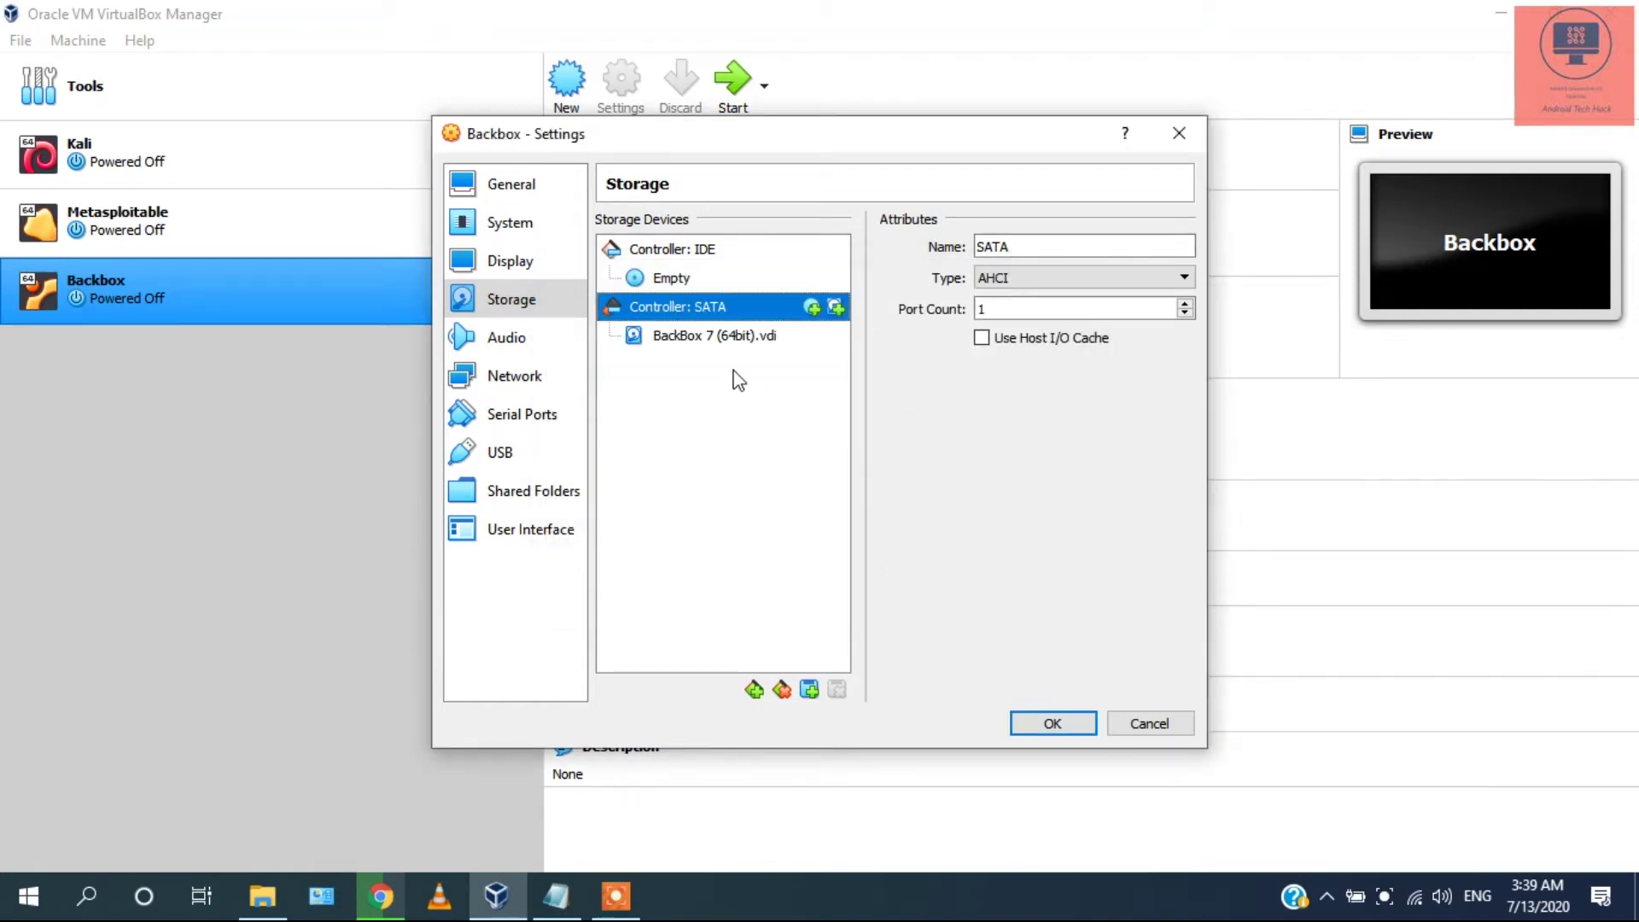
pyautogui.click(720, 341)
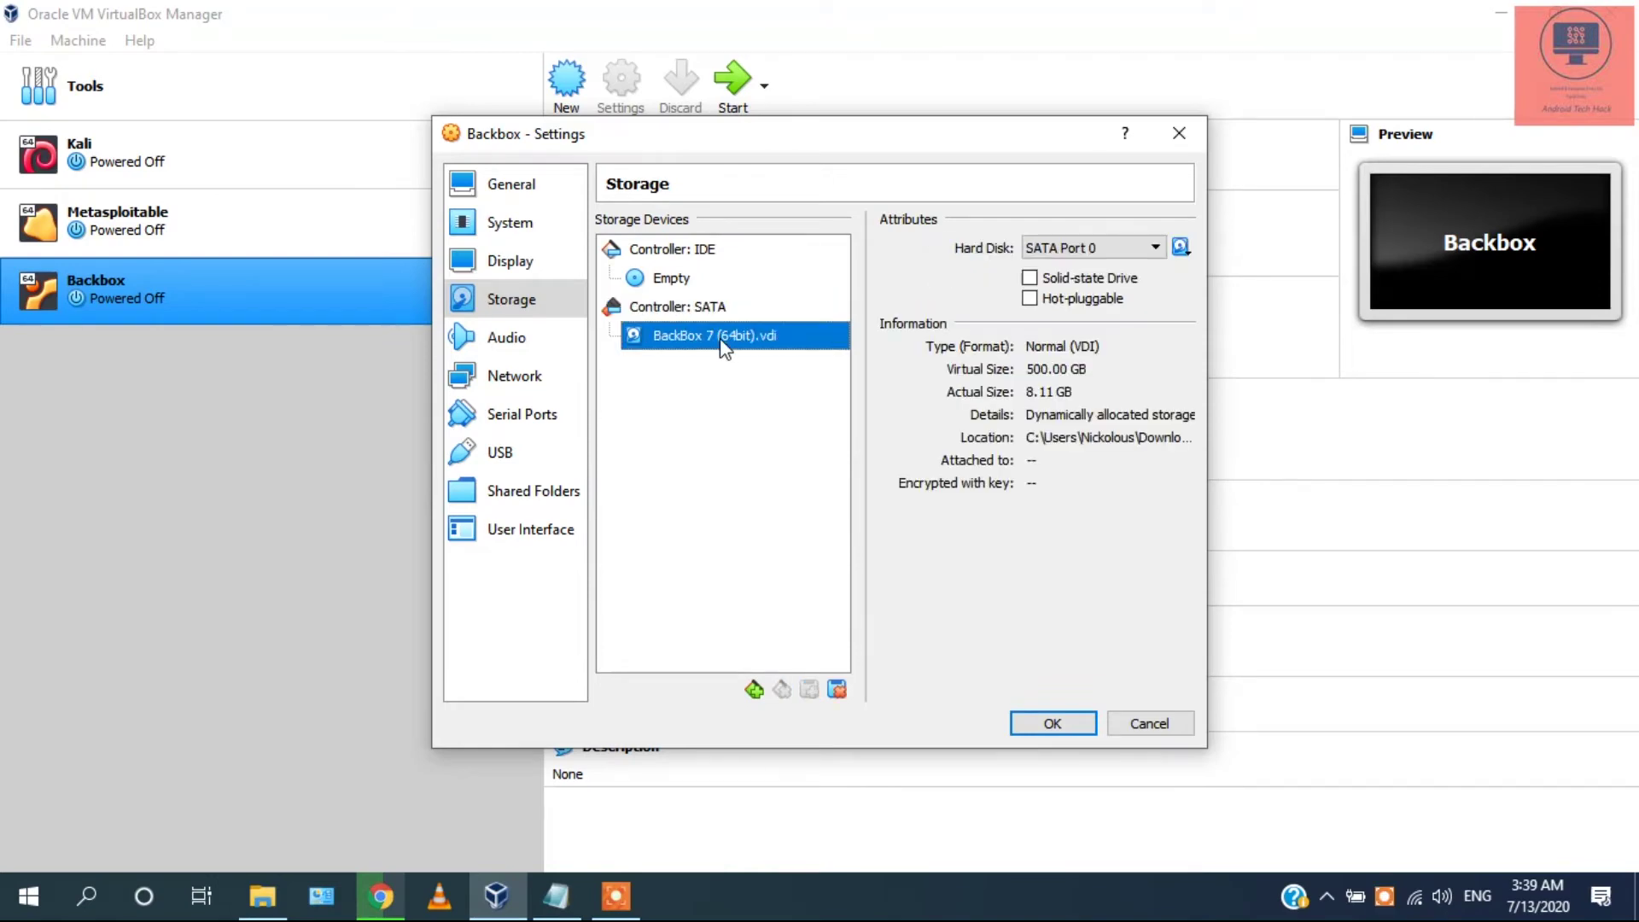
# - Remove the empty optical drive from the Backbox machine's IDE controller
pyautogui.click(699, 293)
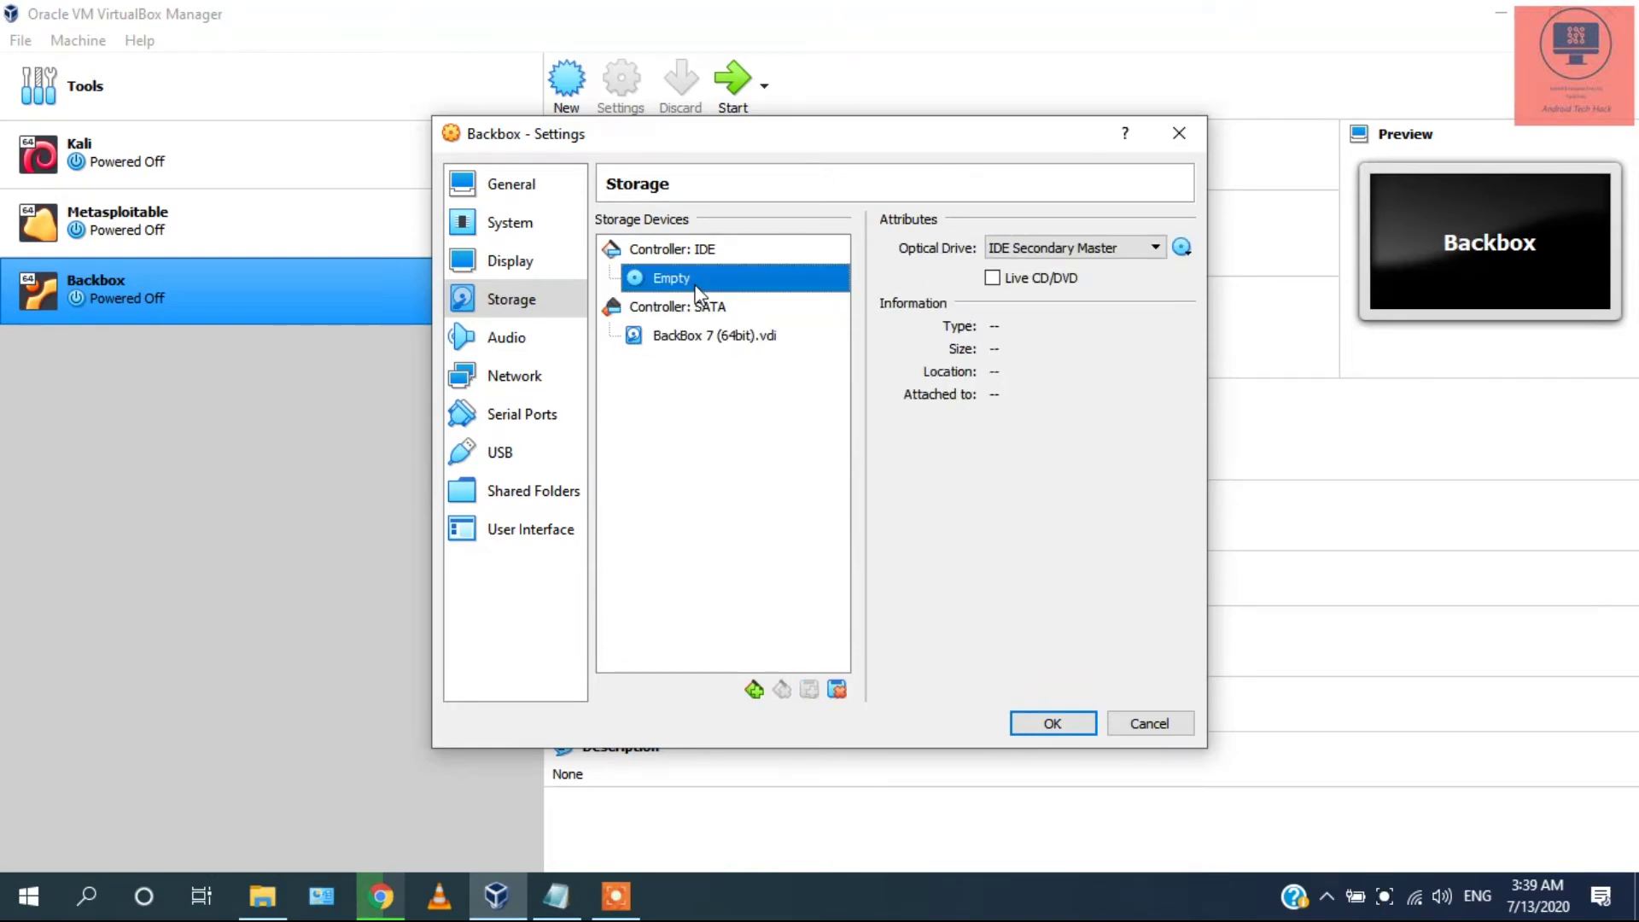
pyautogui.rightClick(701, 273)
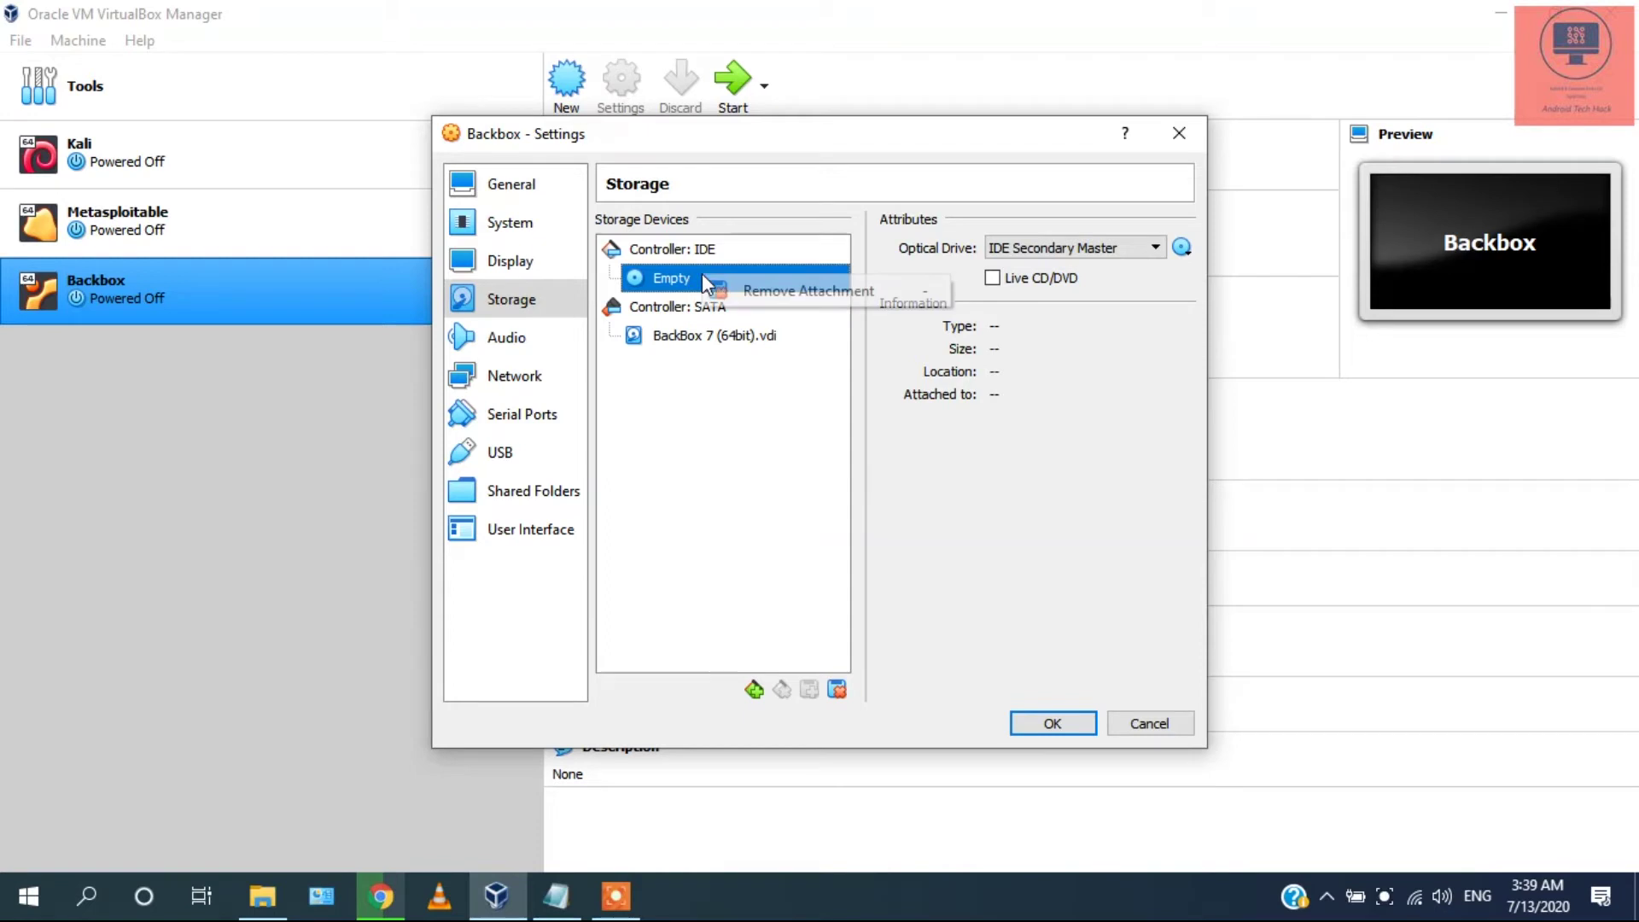
pyautogui.click(803, 291)
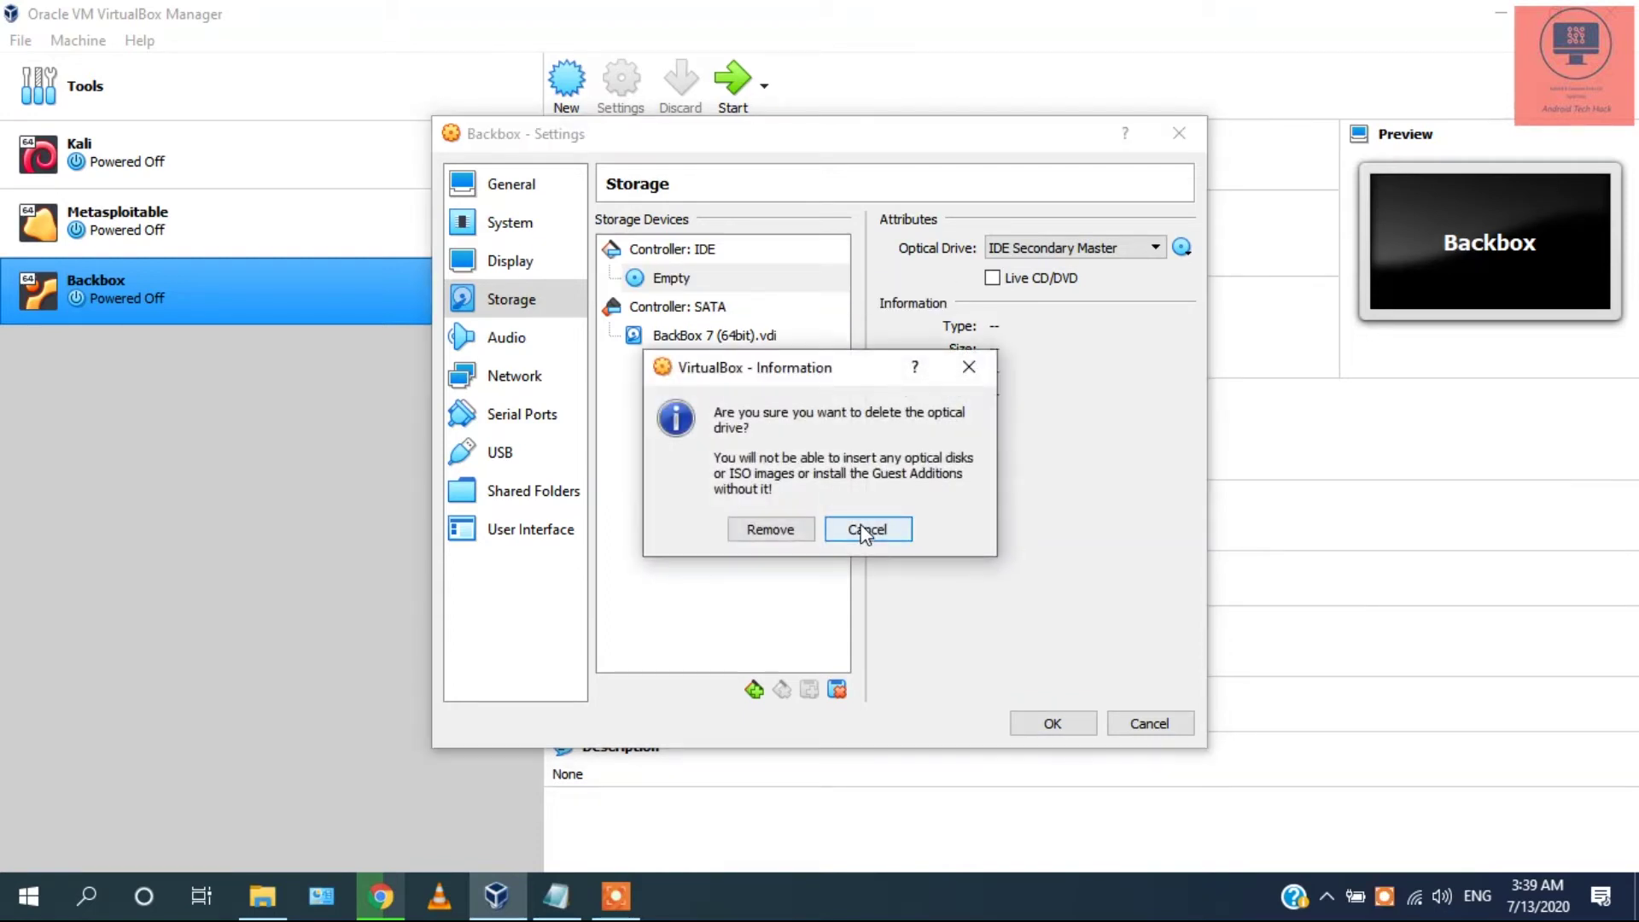
pyautogui.click(778, 530)
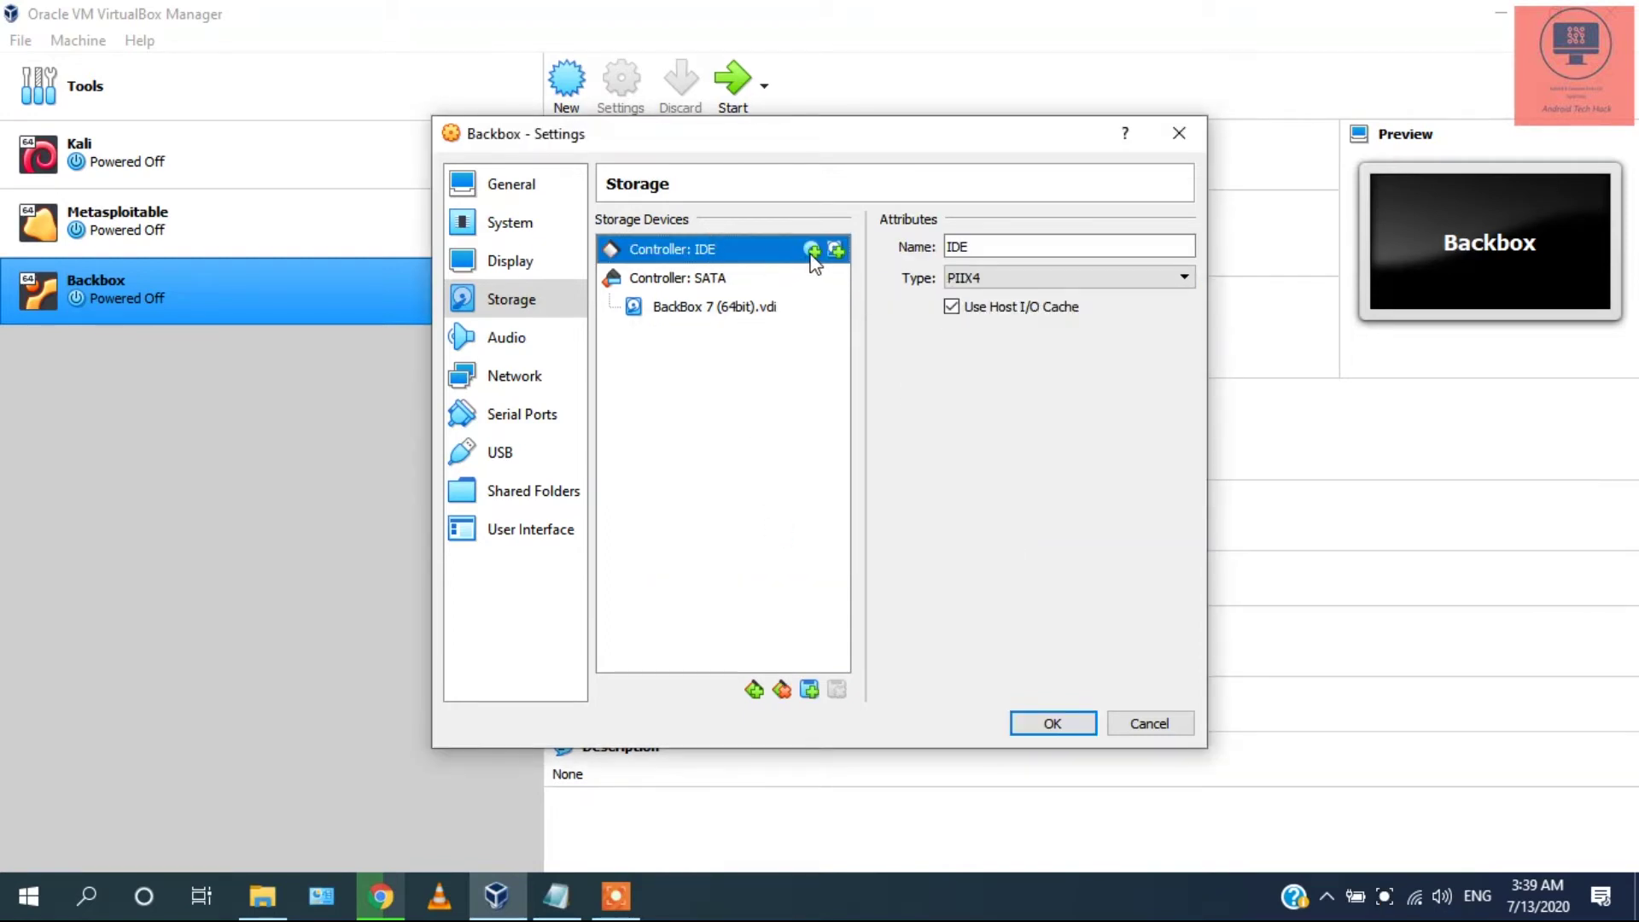
# - Add an optical drive holding VBoxGuestAdditions.iso to the IDE controller
pyautogui.click(812, 249)
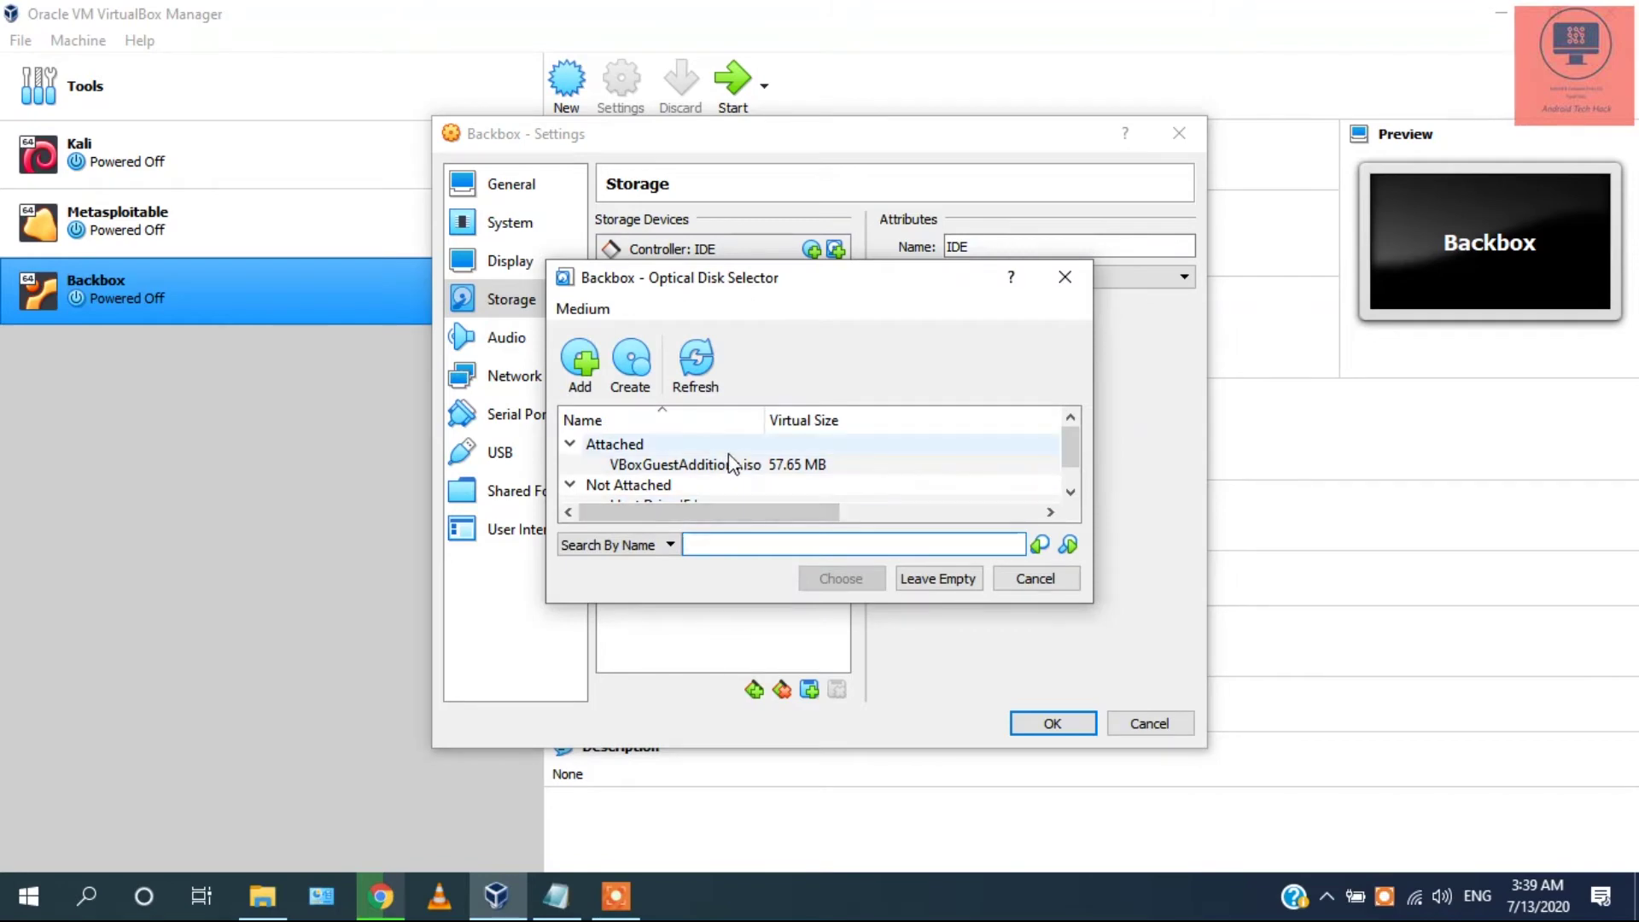
pyautogui.scroll(-1, 729, 453)
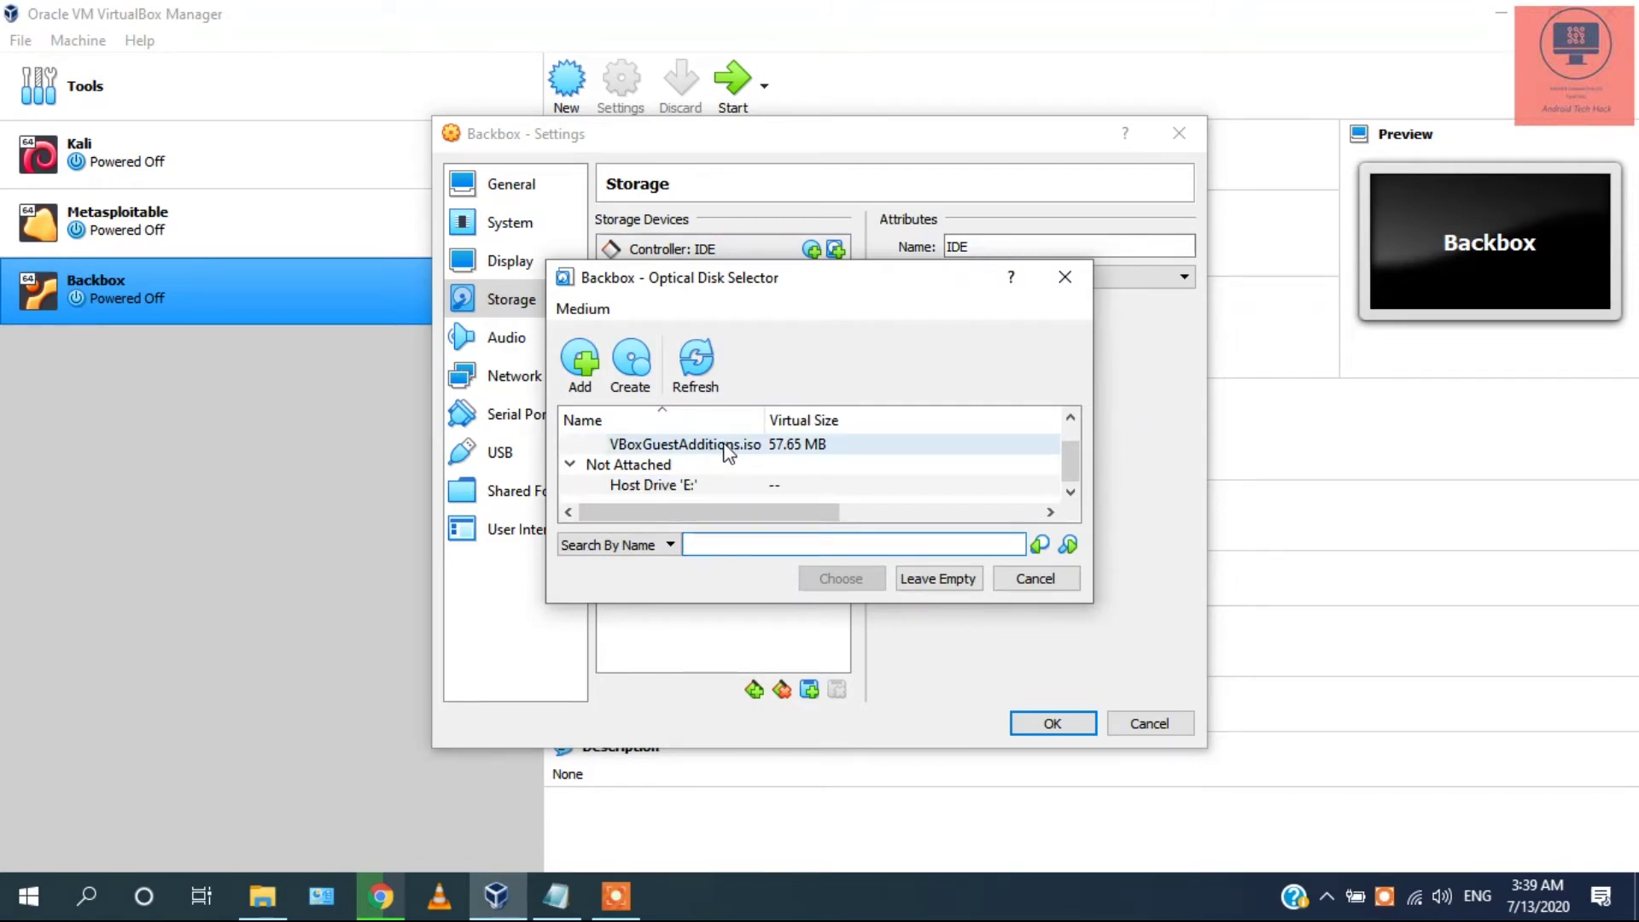
pyautogui.click(713, 448)
pyautogui.click(841, 579)
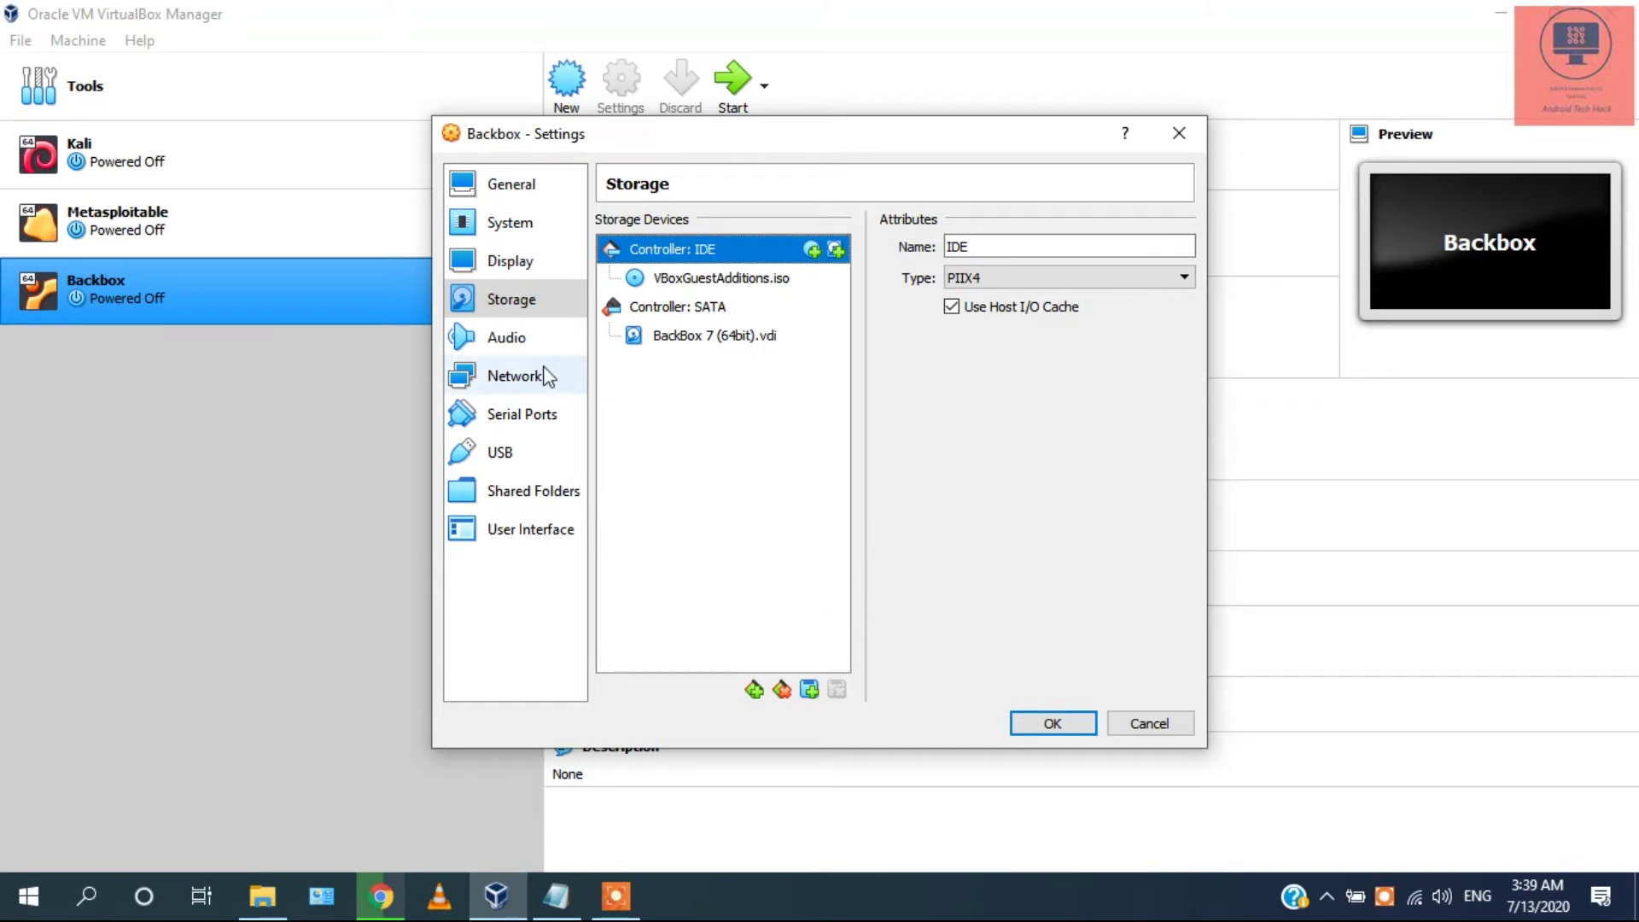
# - Set network Adapter 1 to Bridged Adapter on the Broadcom 802.11n Network Adapter, with adapter type Paravirtualized Network (virtio-net)
pyautogui.click(511, 378)
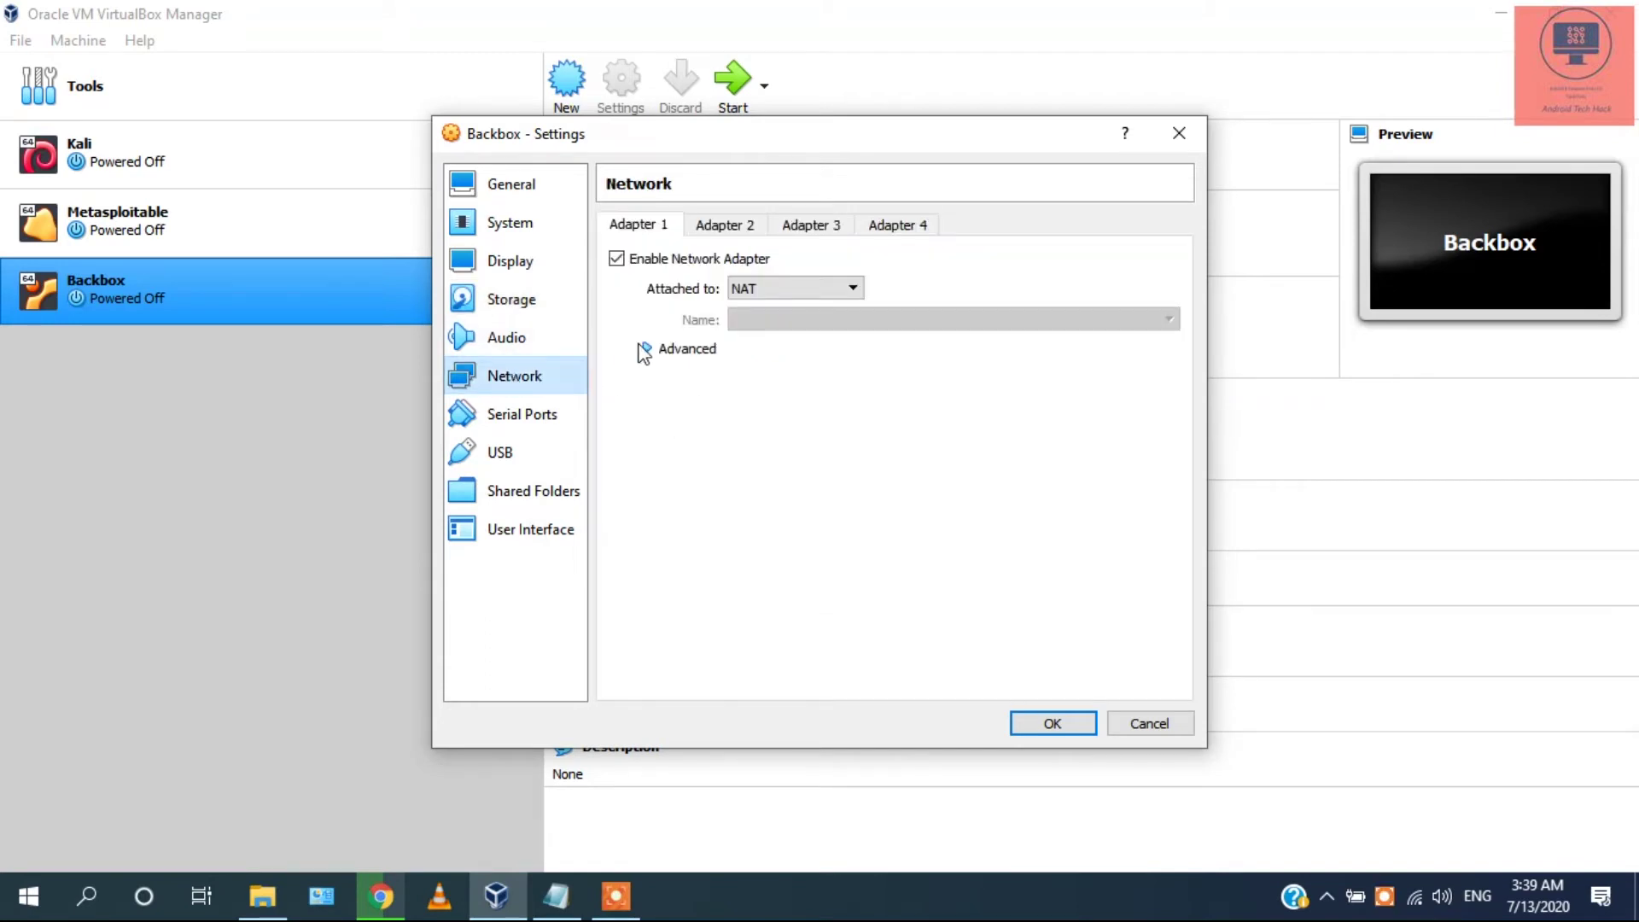
pyautogui.click(754, 290)
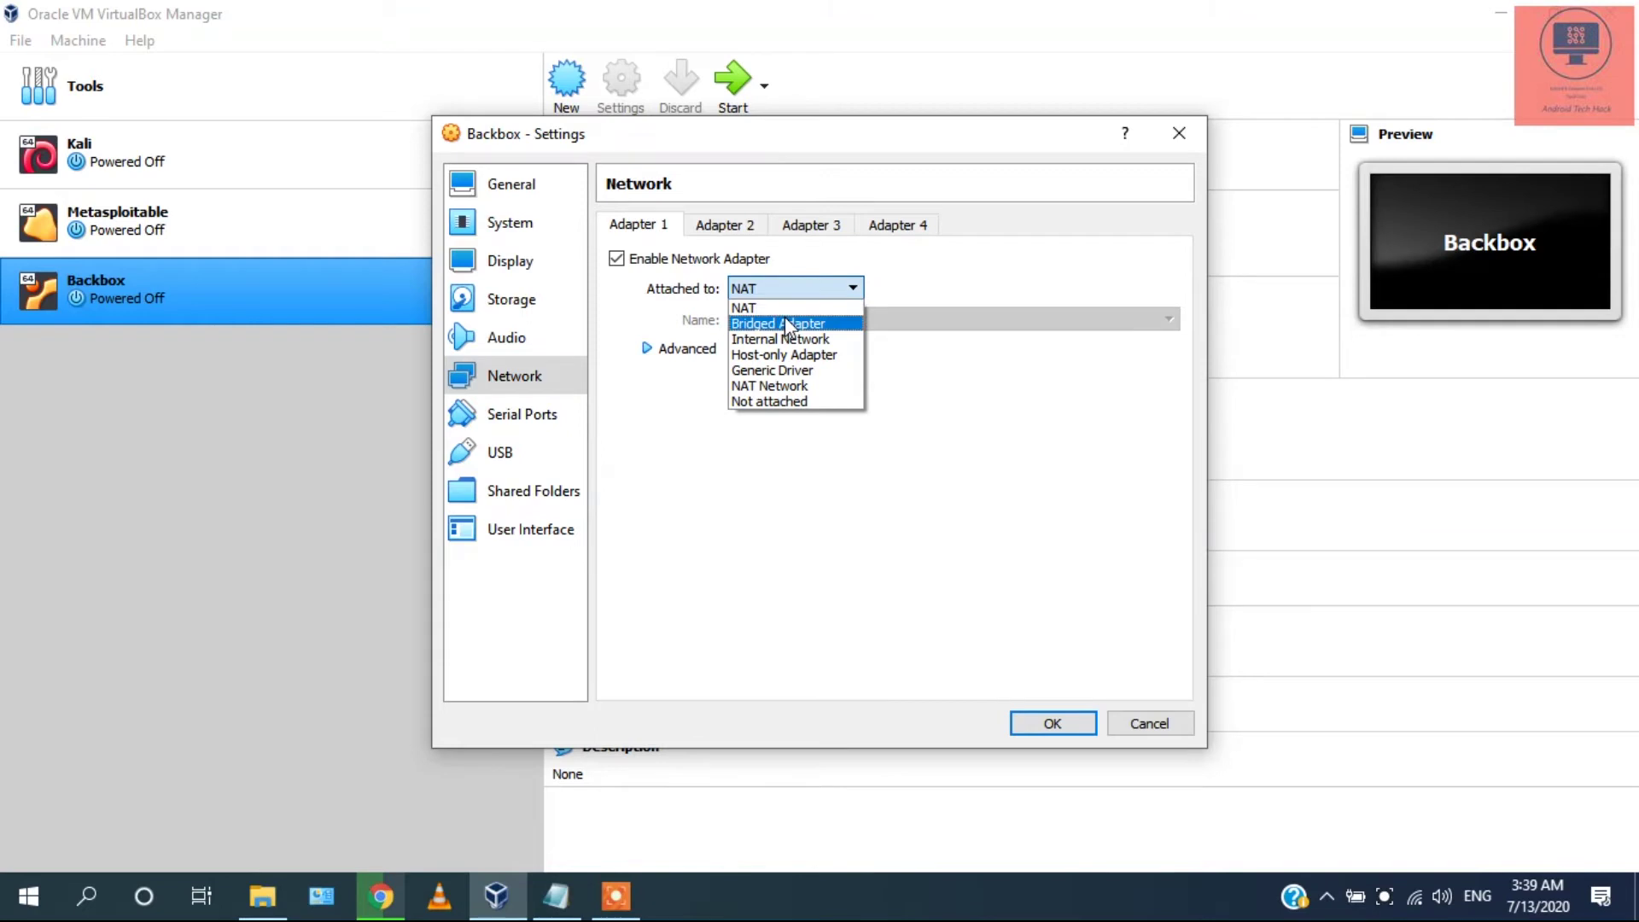
pyautogui.click(784, 322)
pyautogui.click(648, 350)
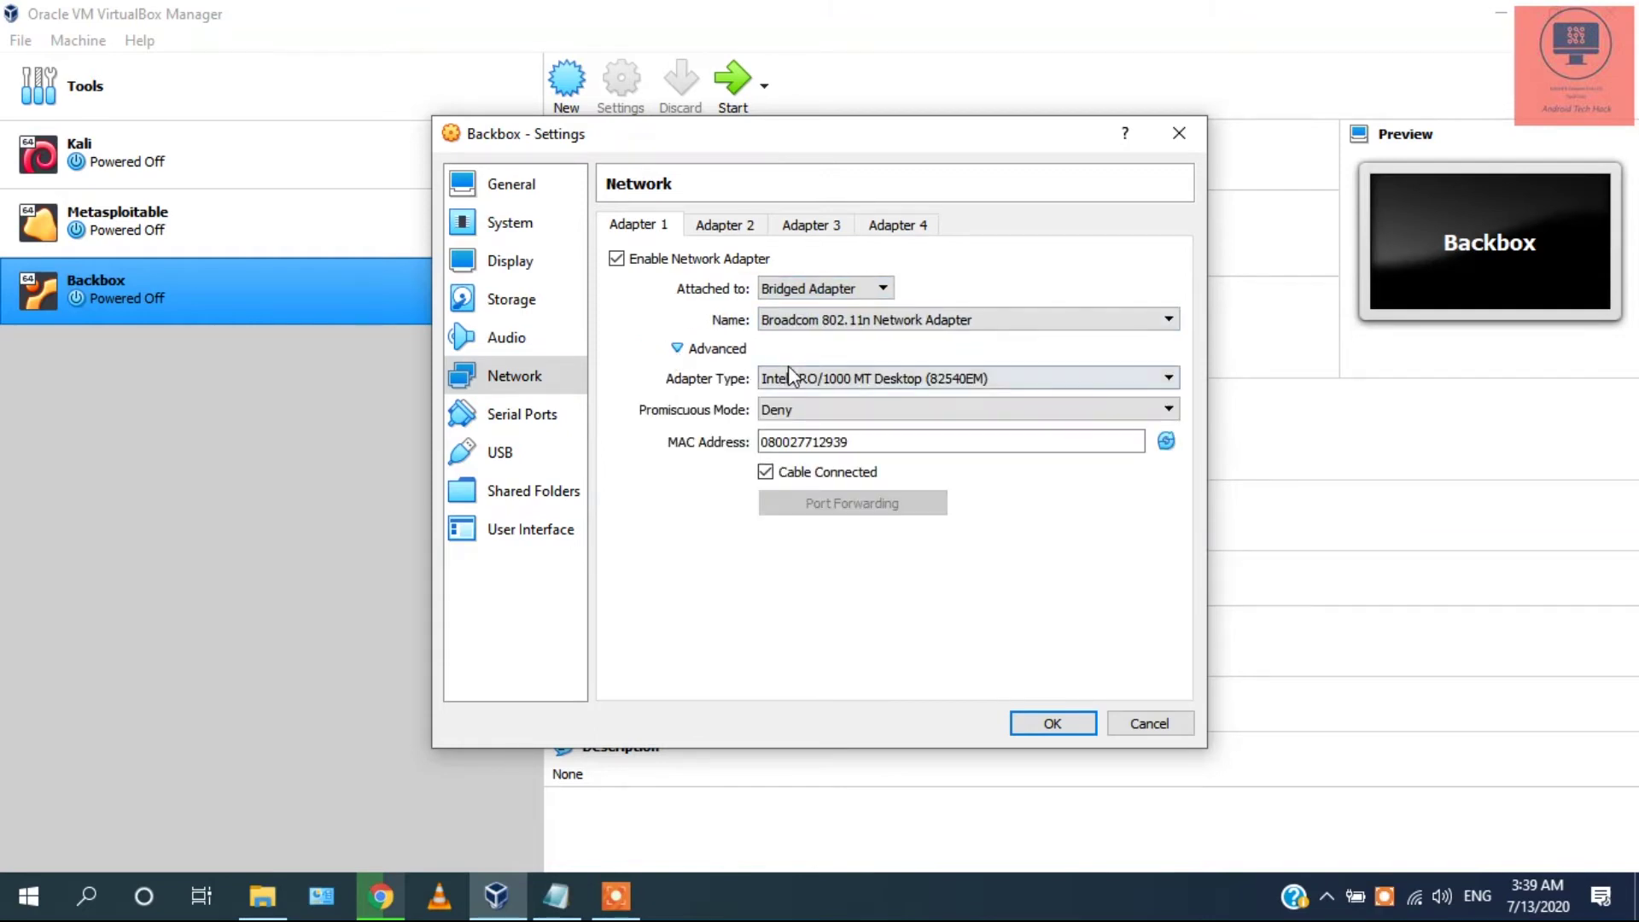
pyautogui.click(835, 320)
pyautogui.click(837, 338)
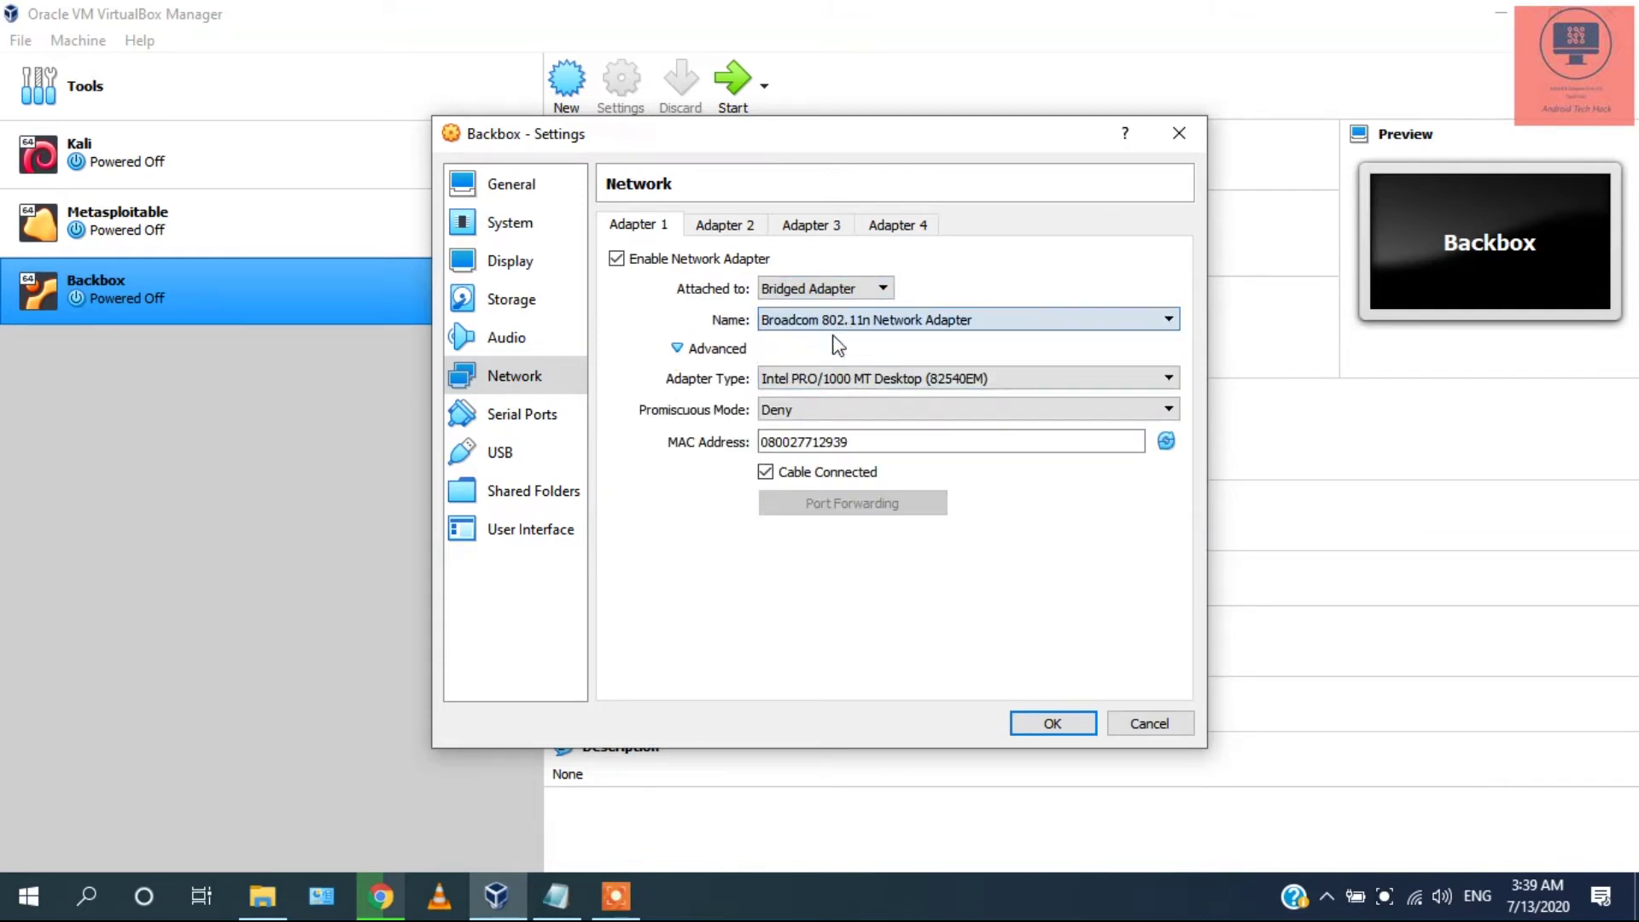
pyautogui.click(835, 376)
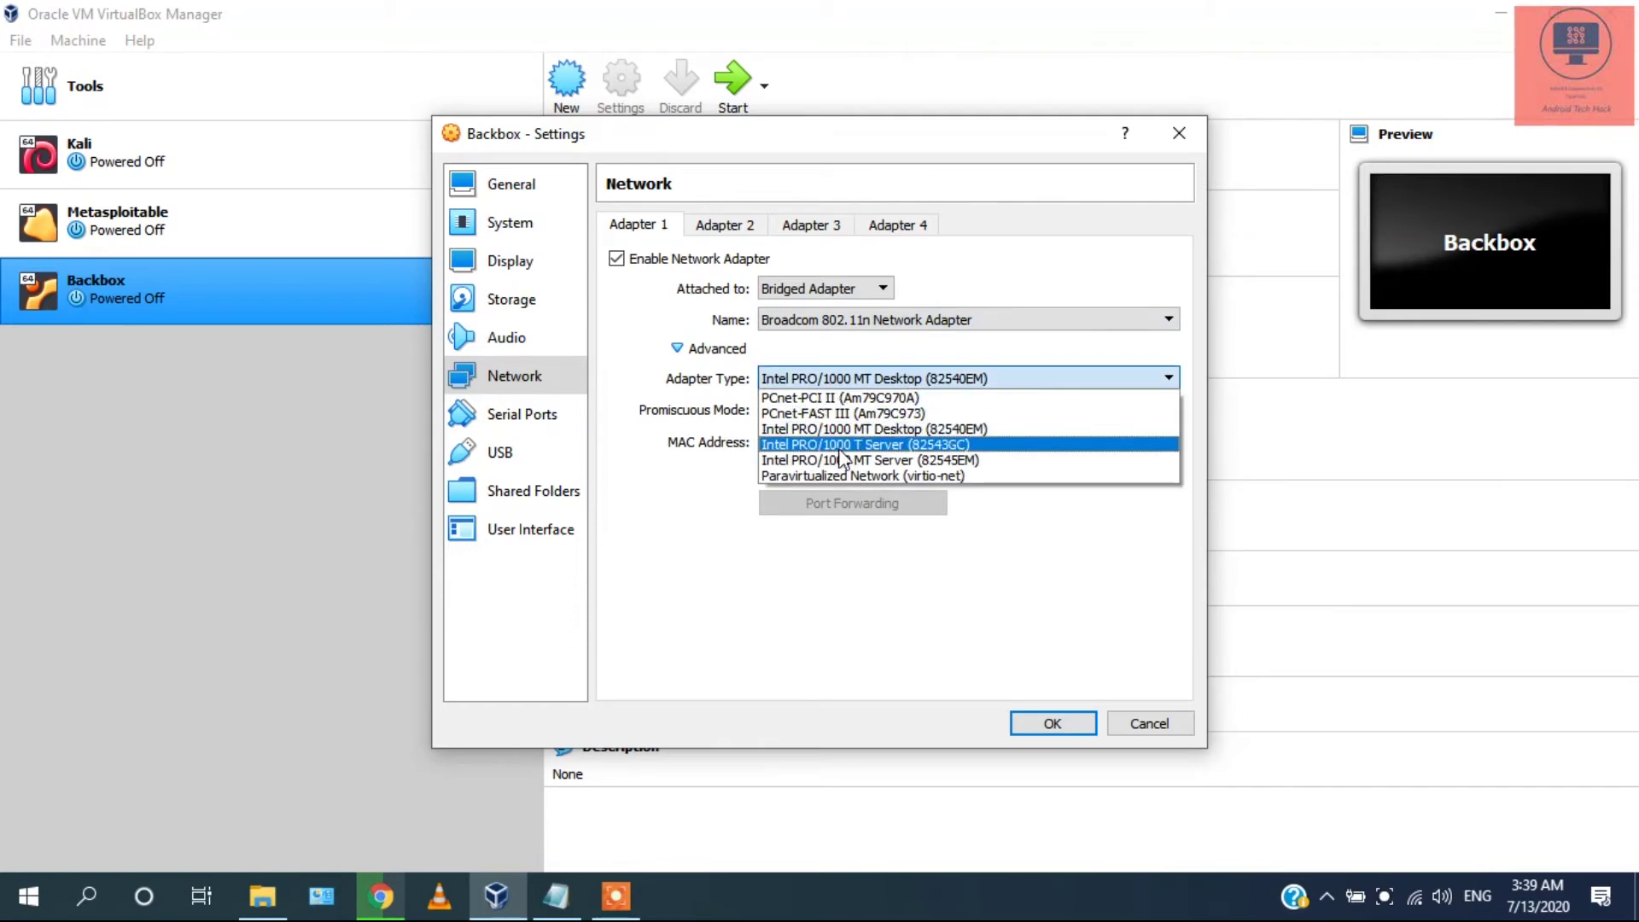
pyautogui.click(826, 474)
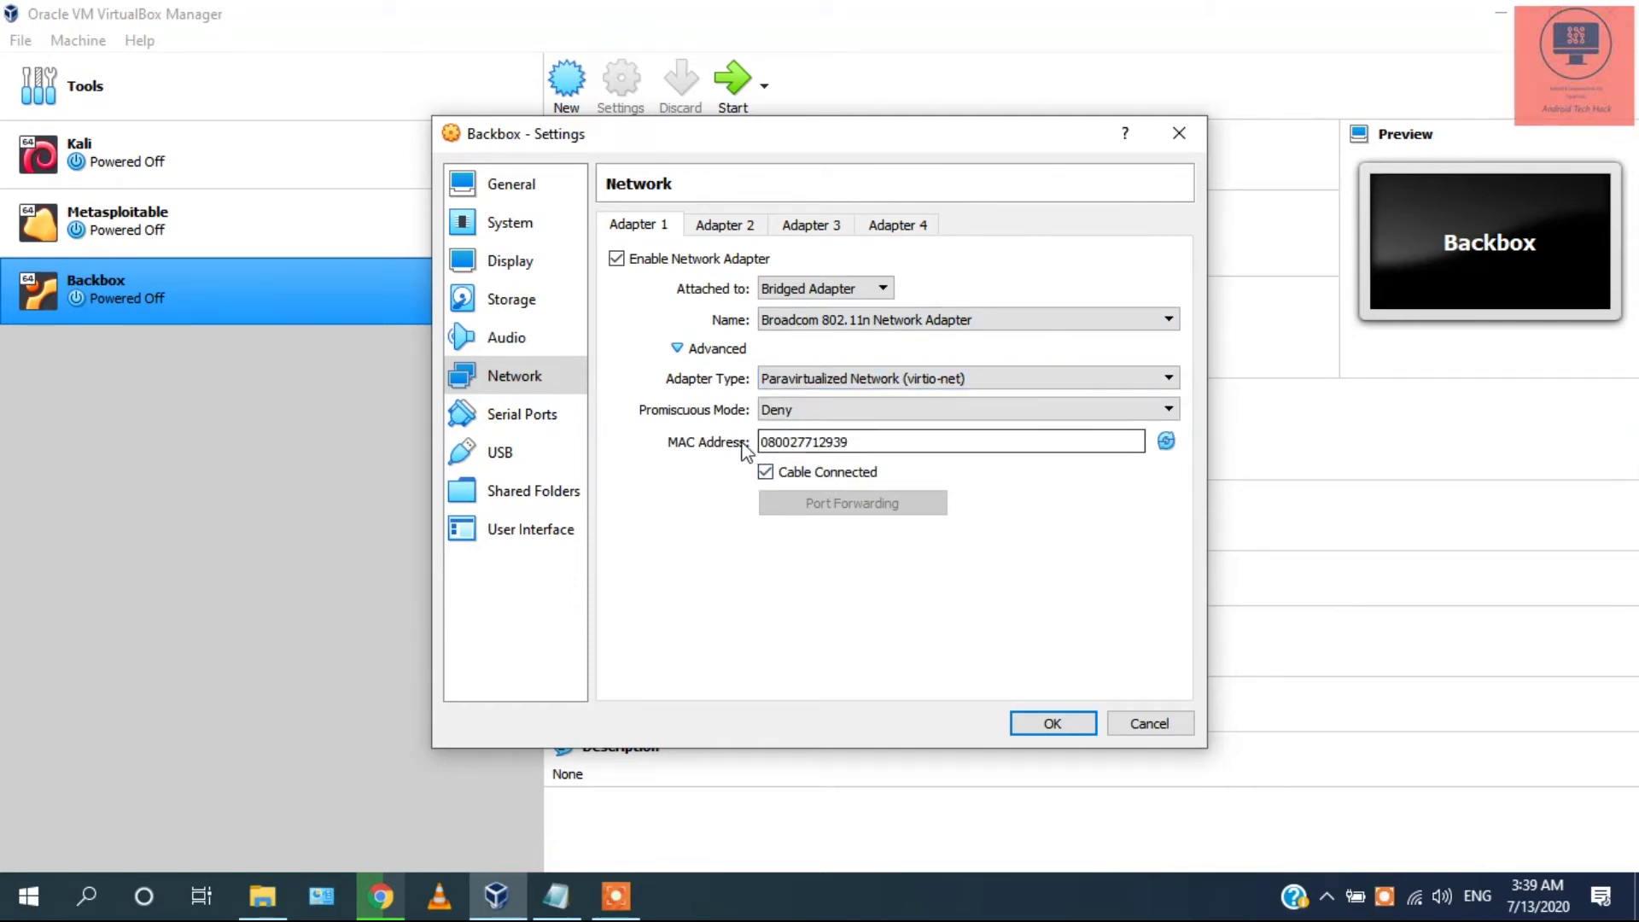
# - Set the machine's USB controller to USB 3.0 (xHCI) and save the Backbox settings
pyautogui.click(517, 427)
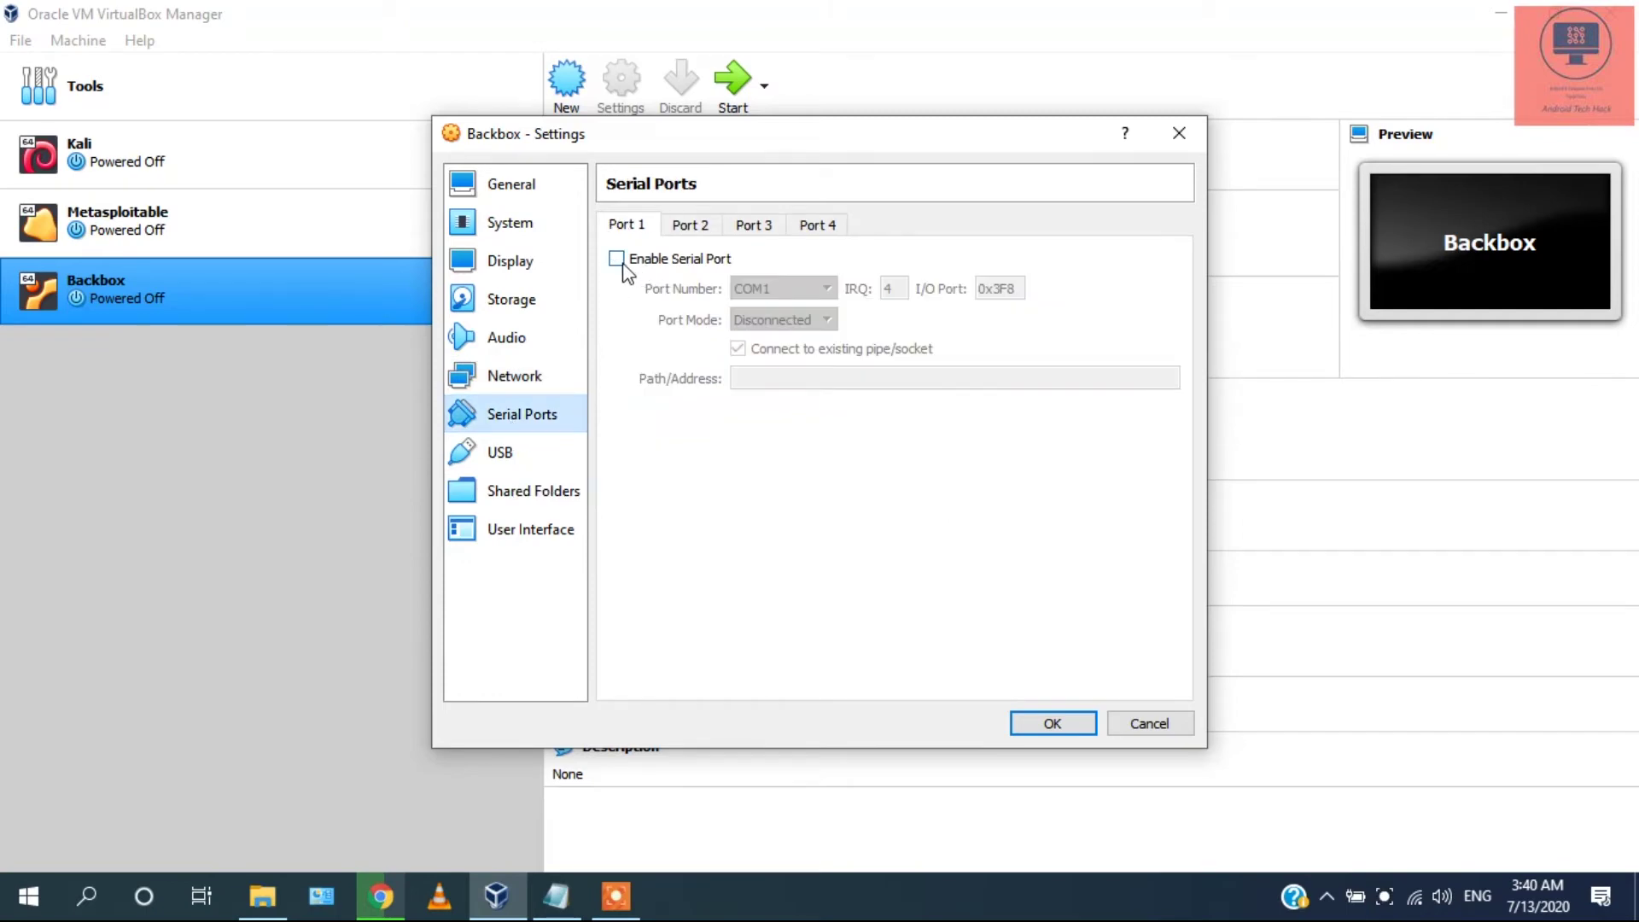
pyautogui.click(498, 461)
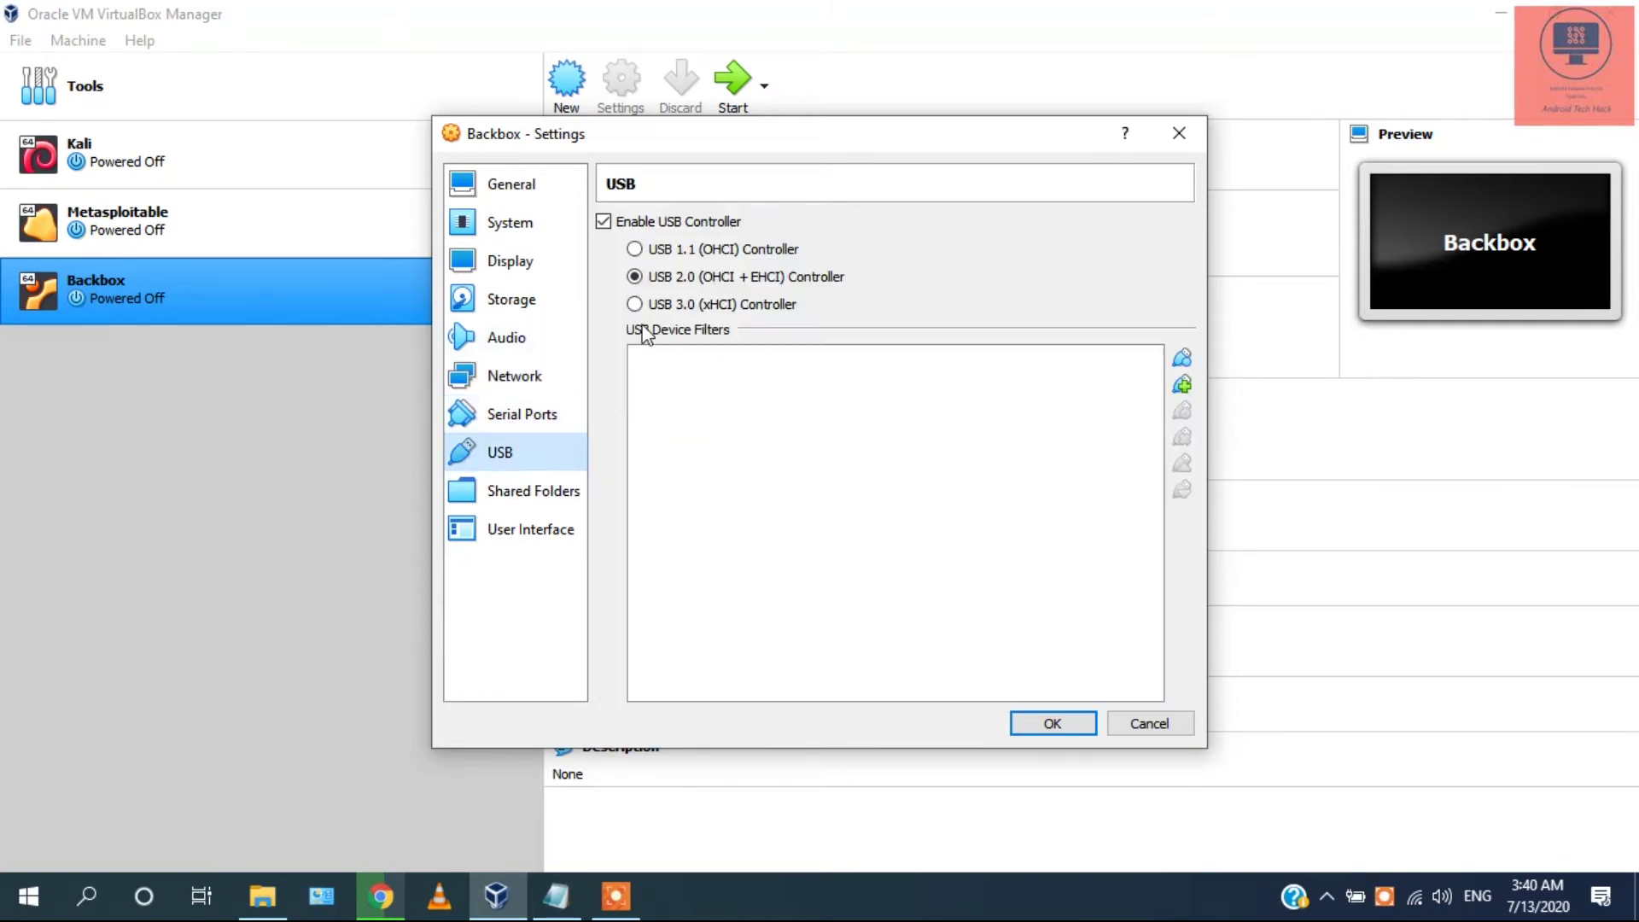
pyautogui.click(634, 304)
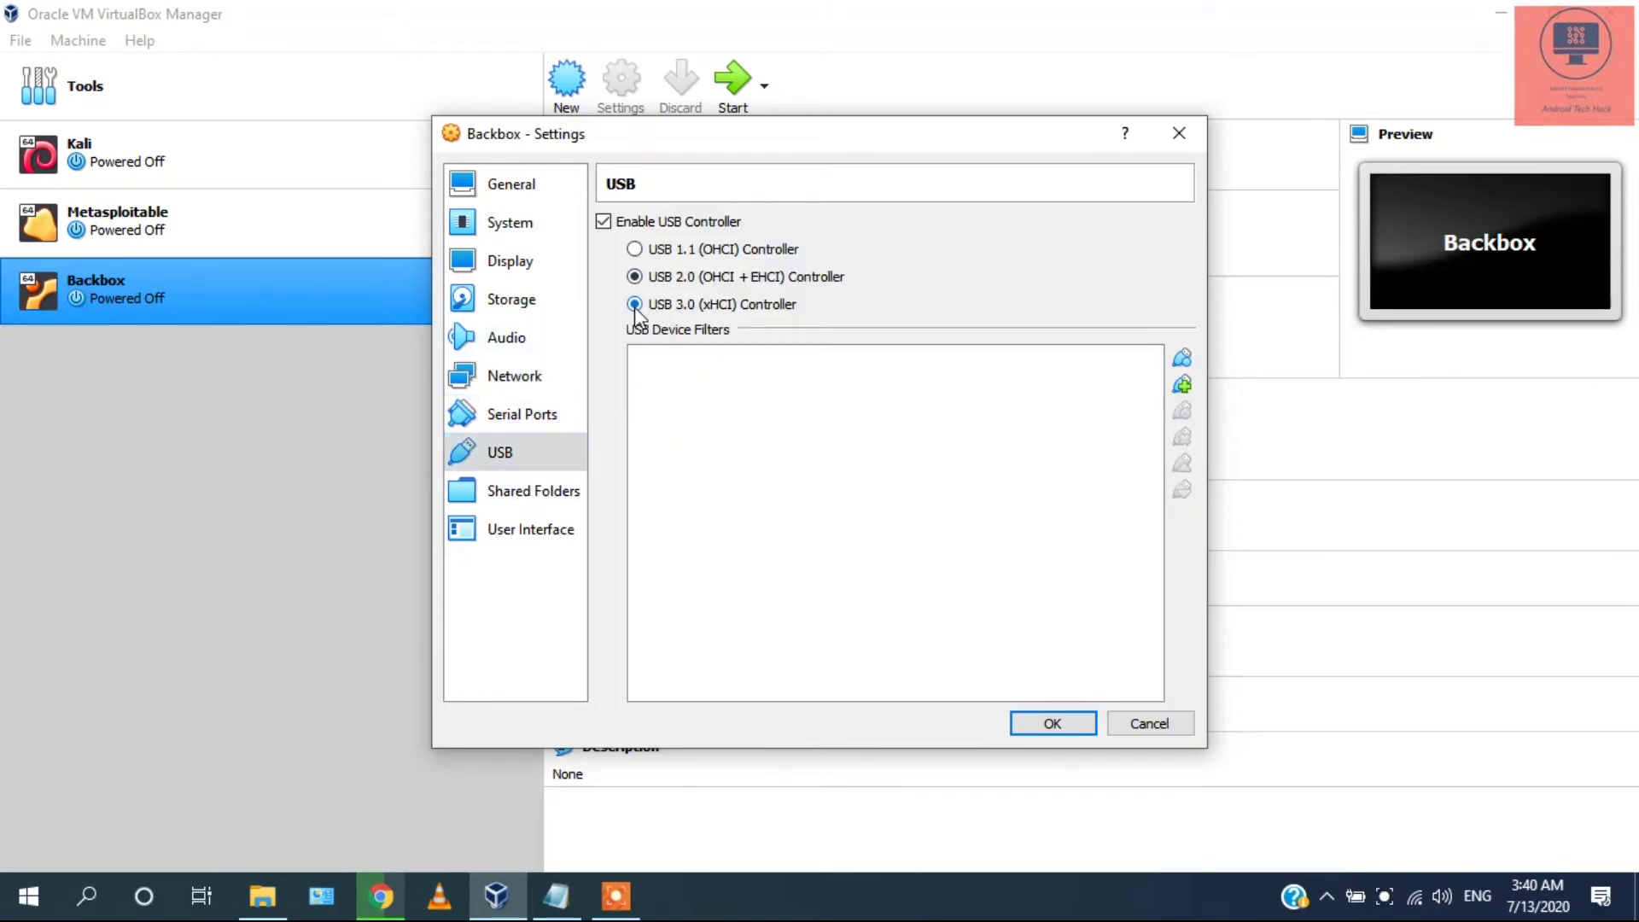
pyautogui.click(557, 503)
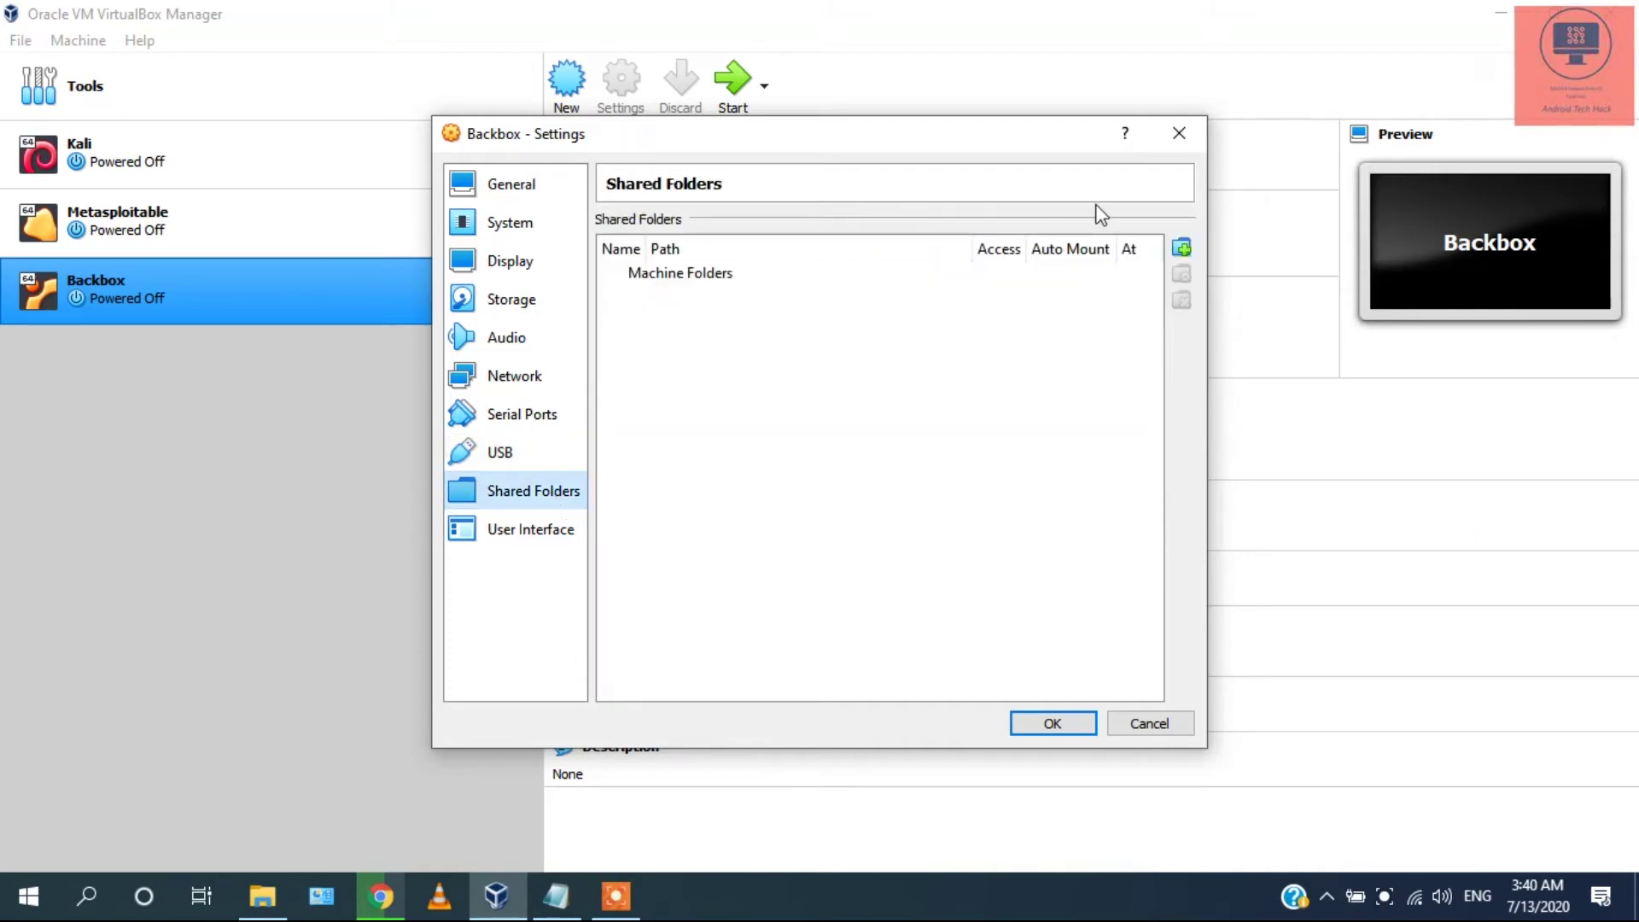
pyautogui.click(742, 275)
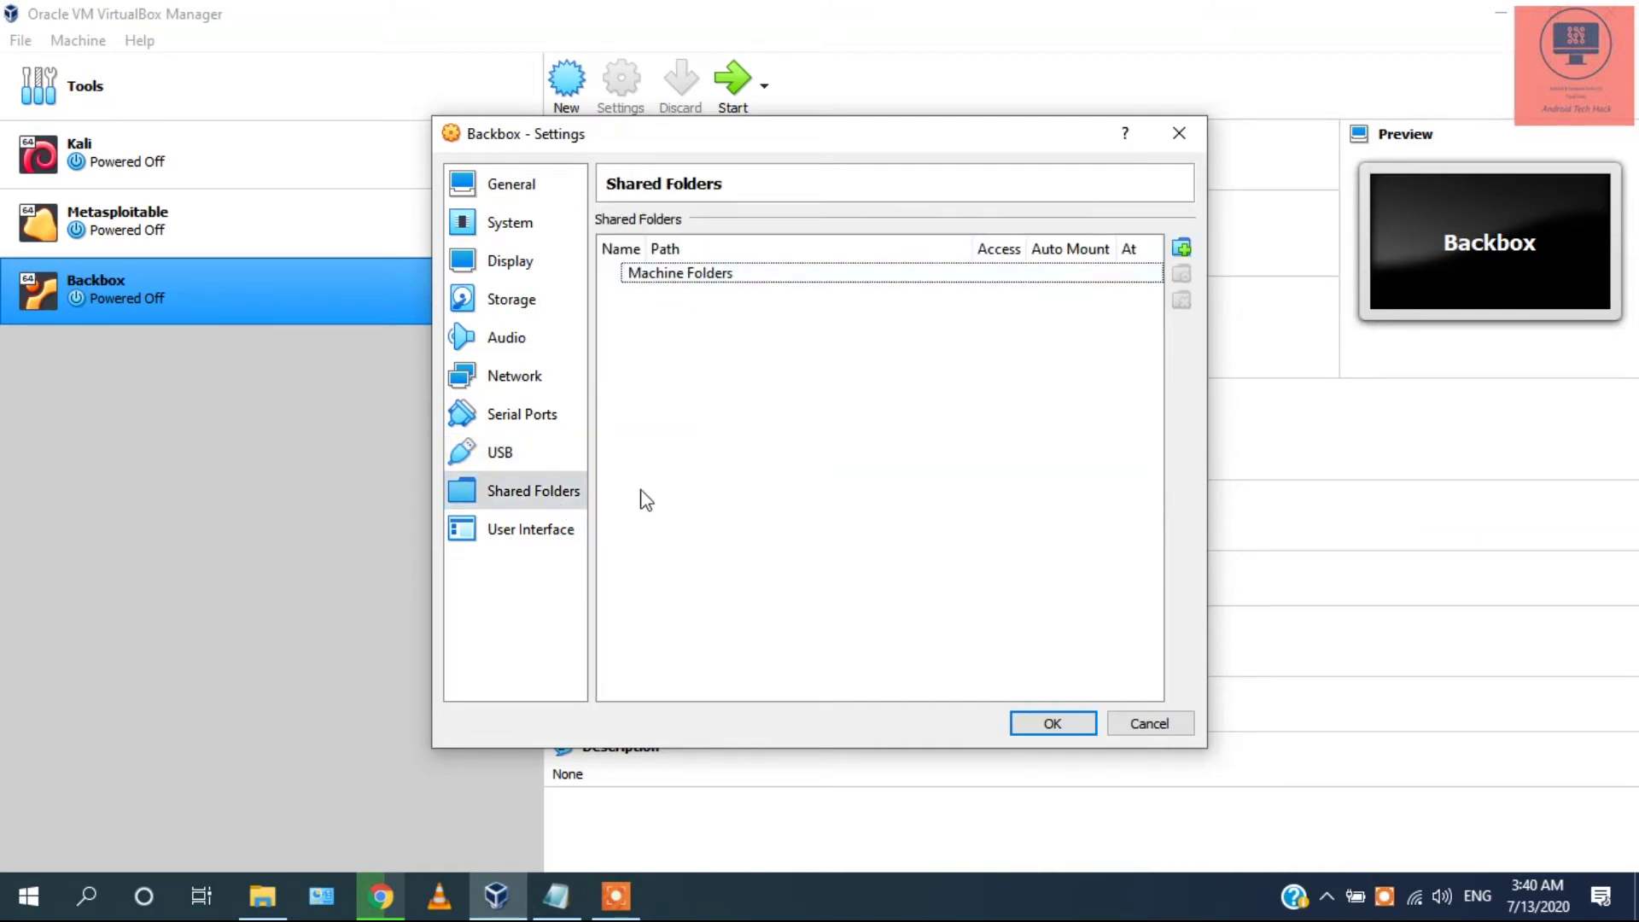
pyautogui.click(532, 532)
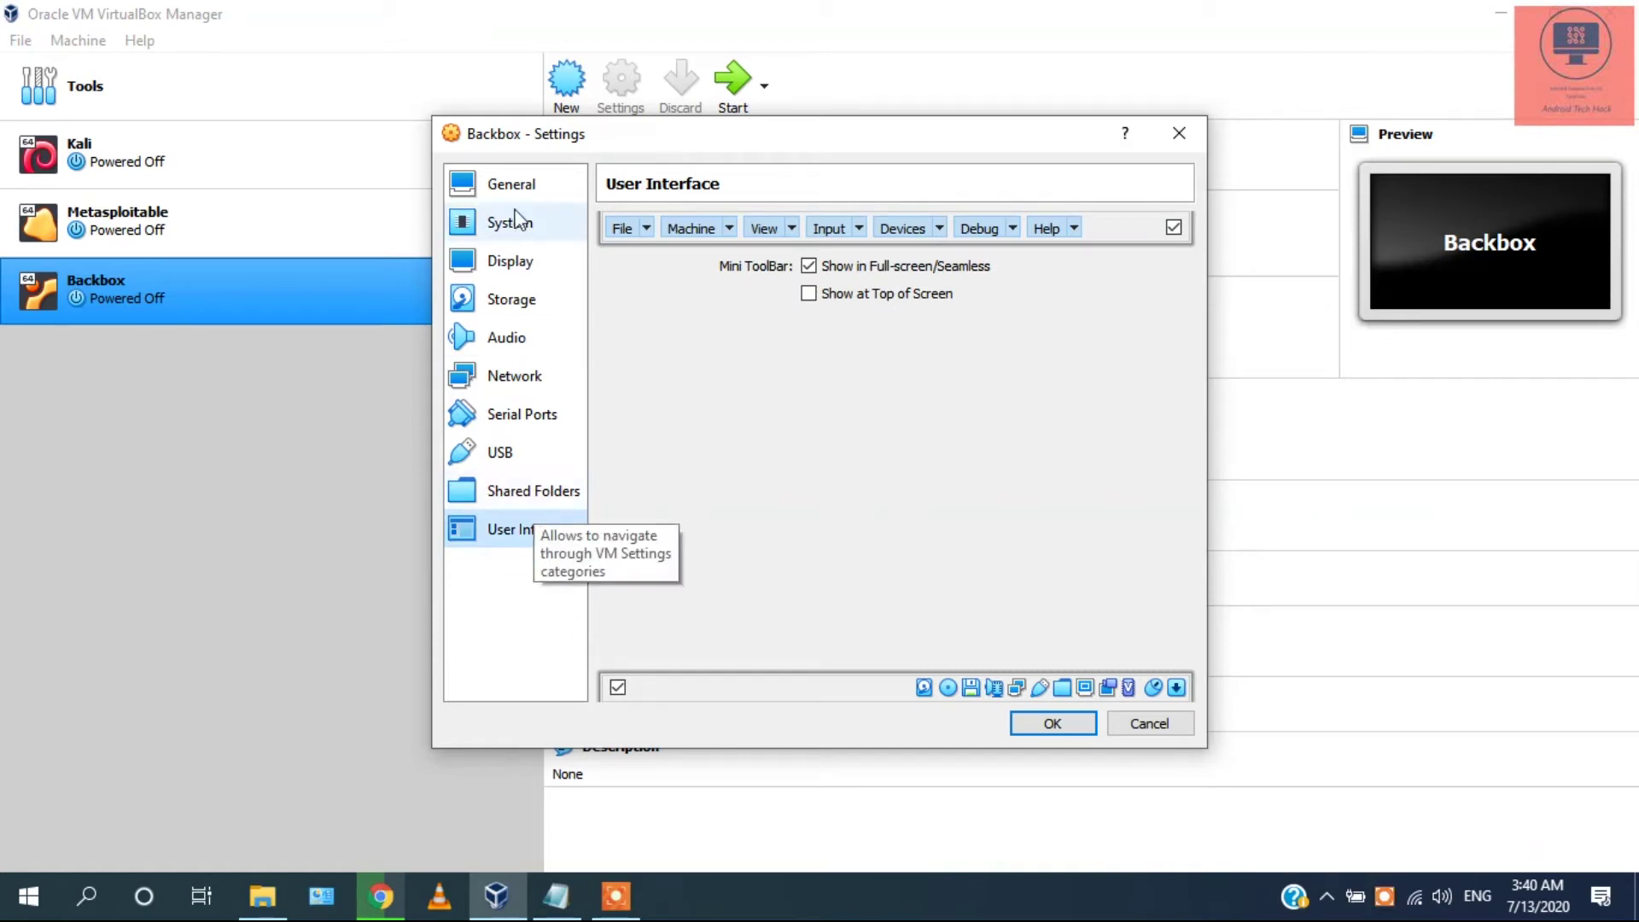
pyautogui.click(497, 183)
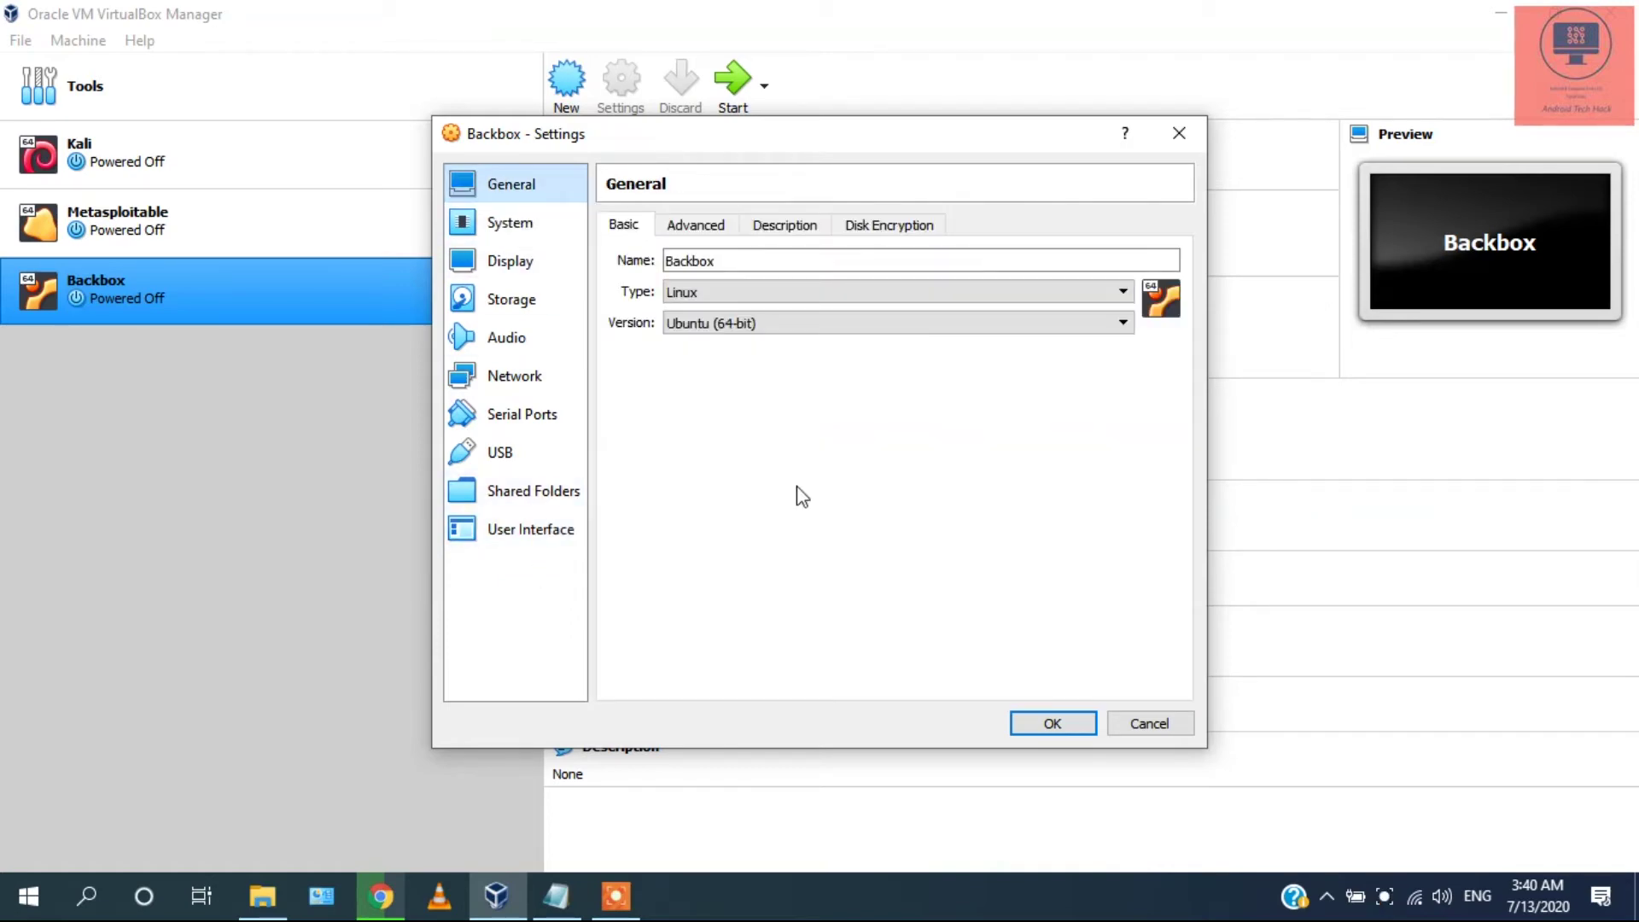
pyautogui.click(1053, 724)
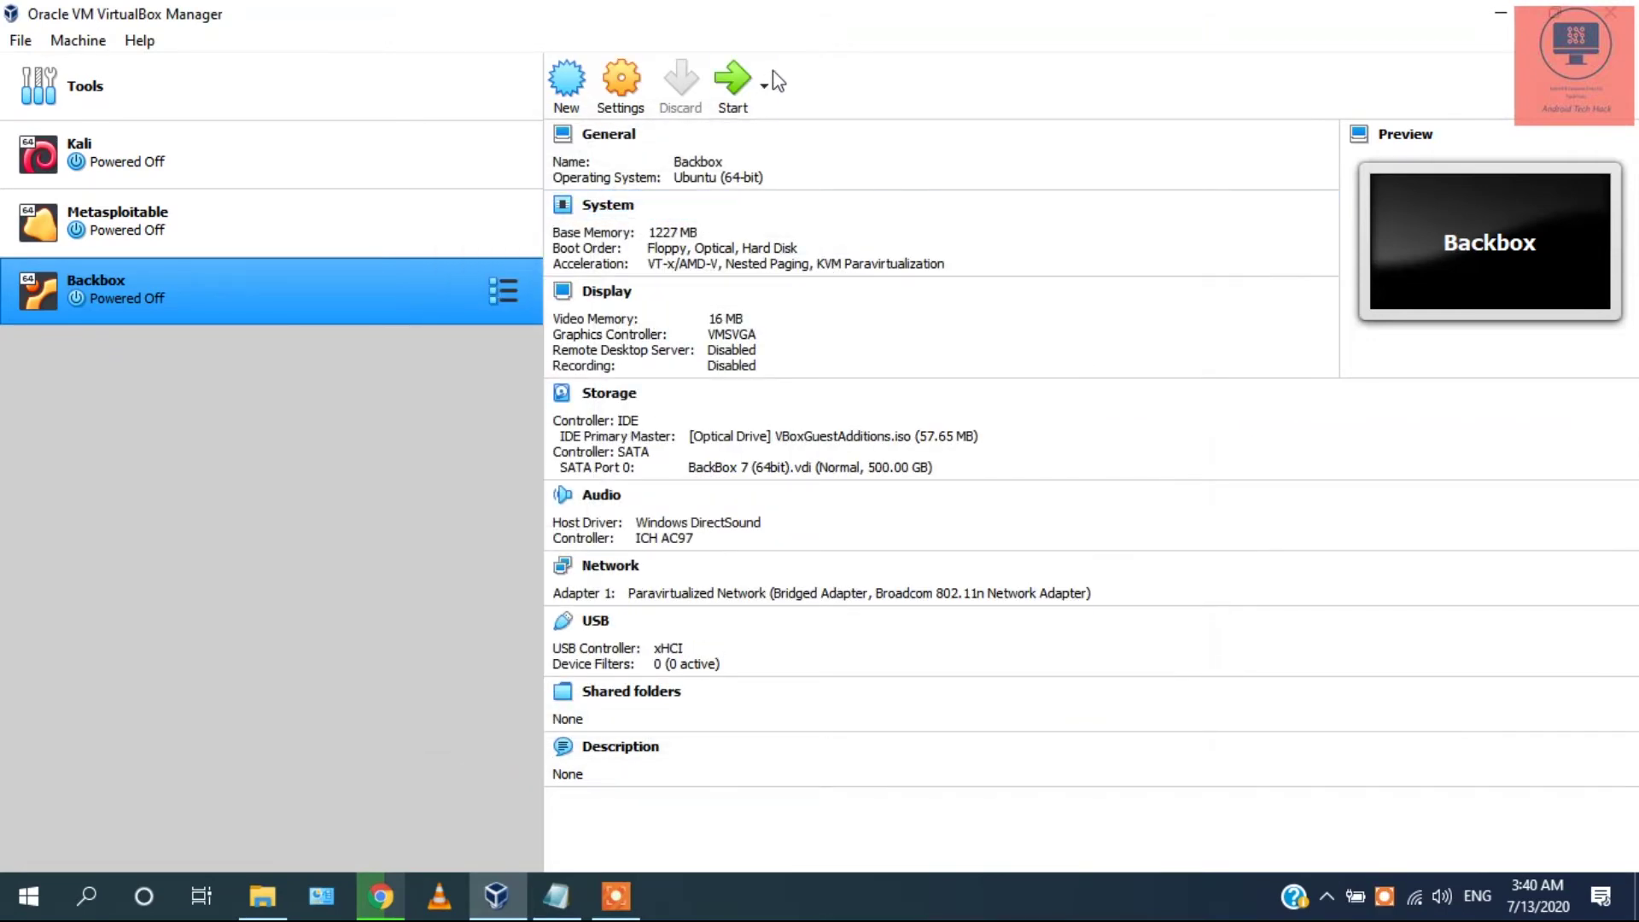
# - Start the Backbox machine with Normal Start, minimize the manager window and dismiss the keyboard capture message
pyautogui.click(765, 89)
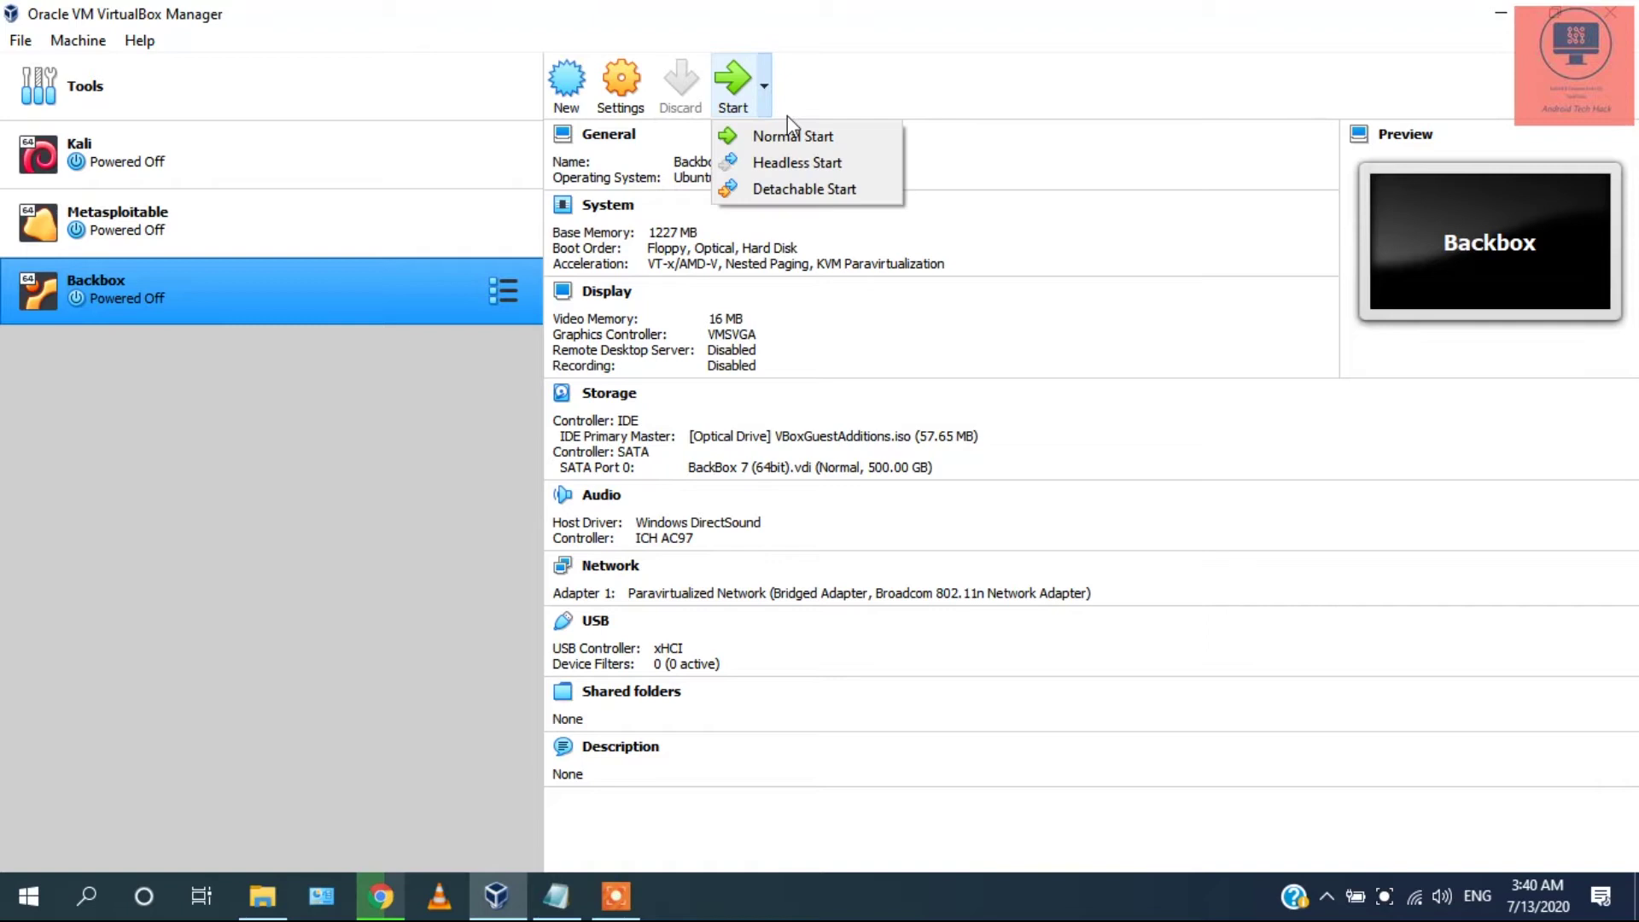
pyautogui.click(824, 146)
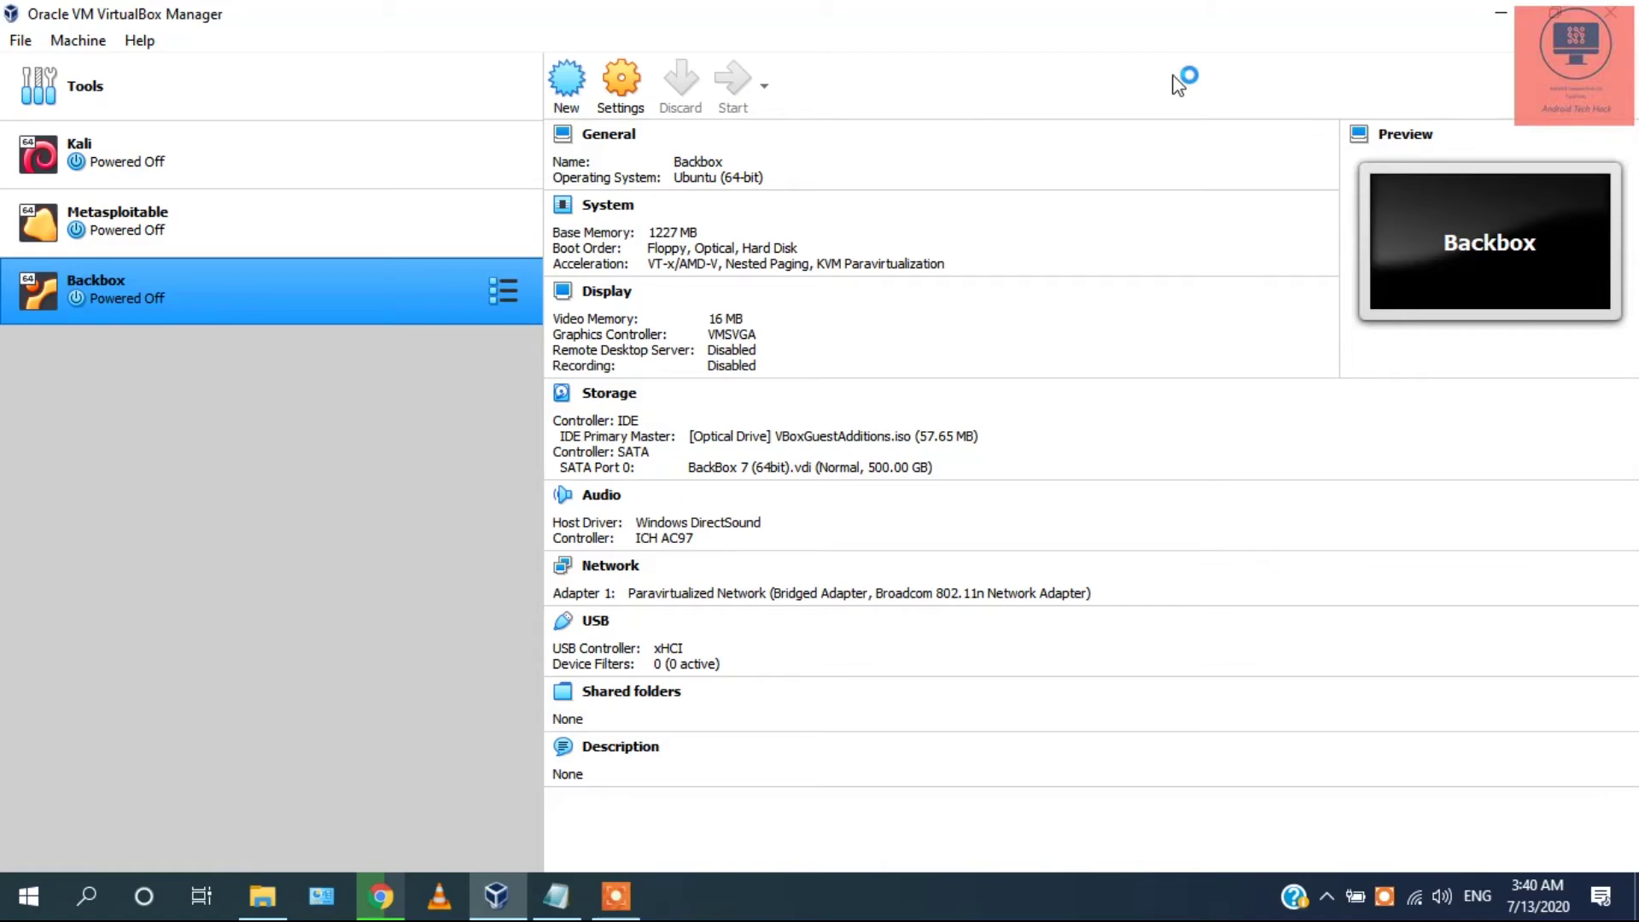
pyautogui.click(1495, 7)
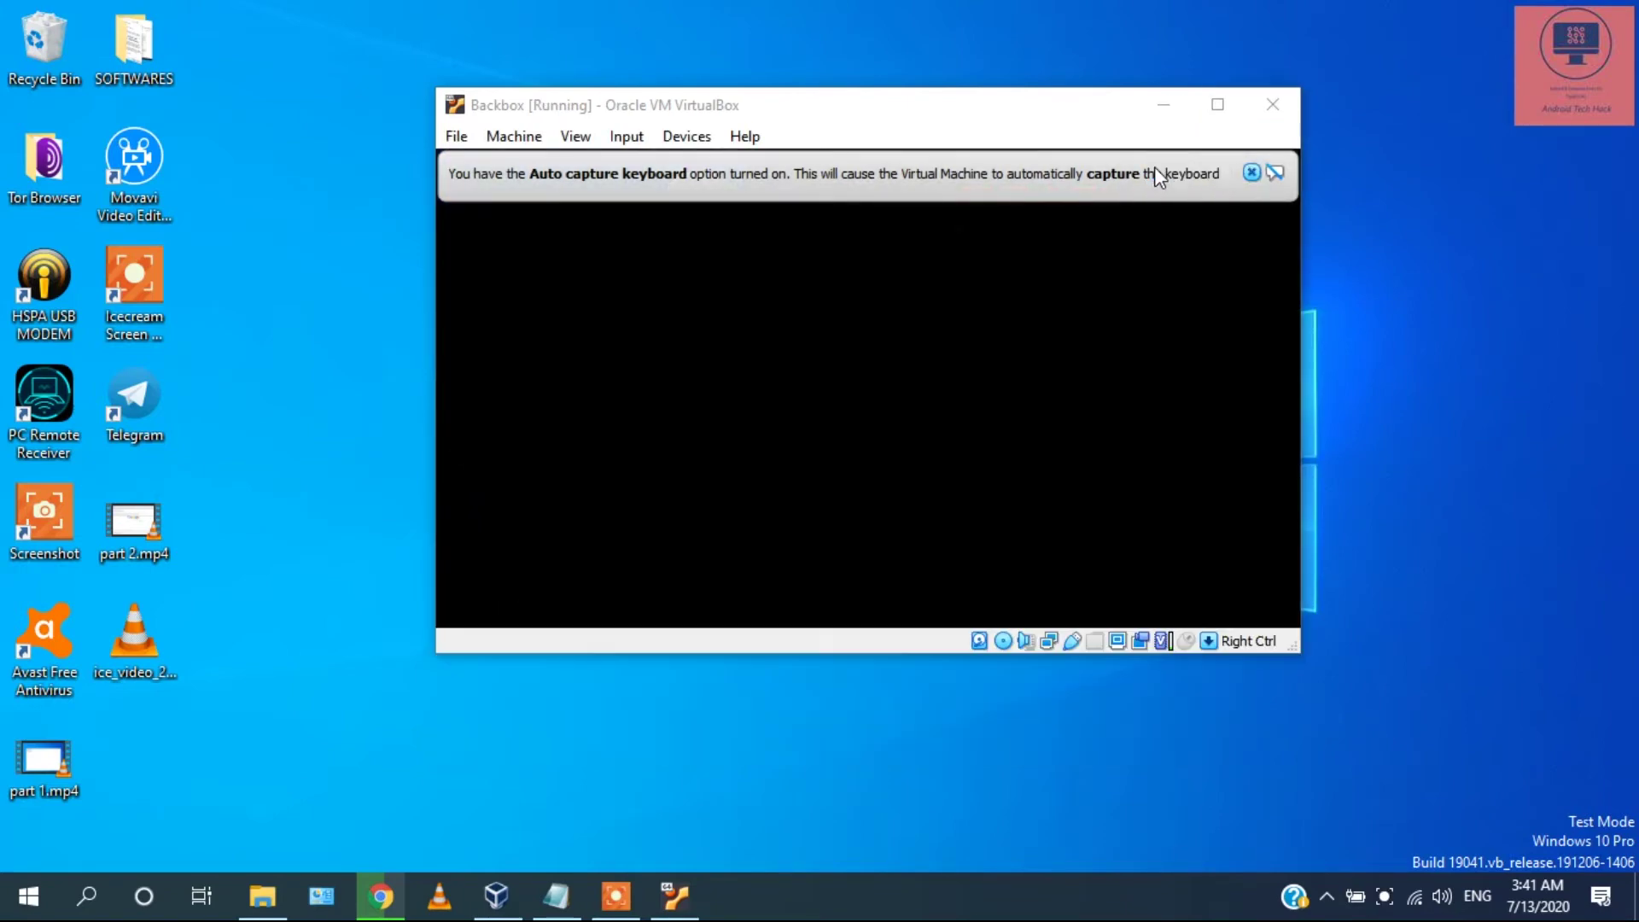
pyautogui.moveTo(1155, 169)
pyautogui.click(1252, 172)
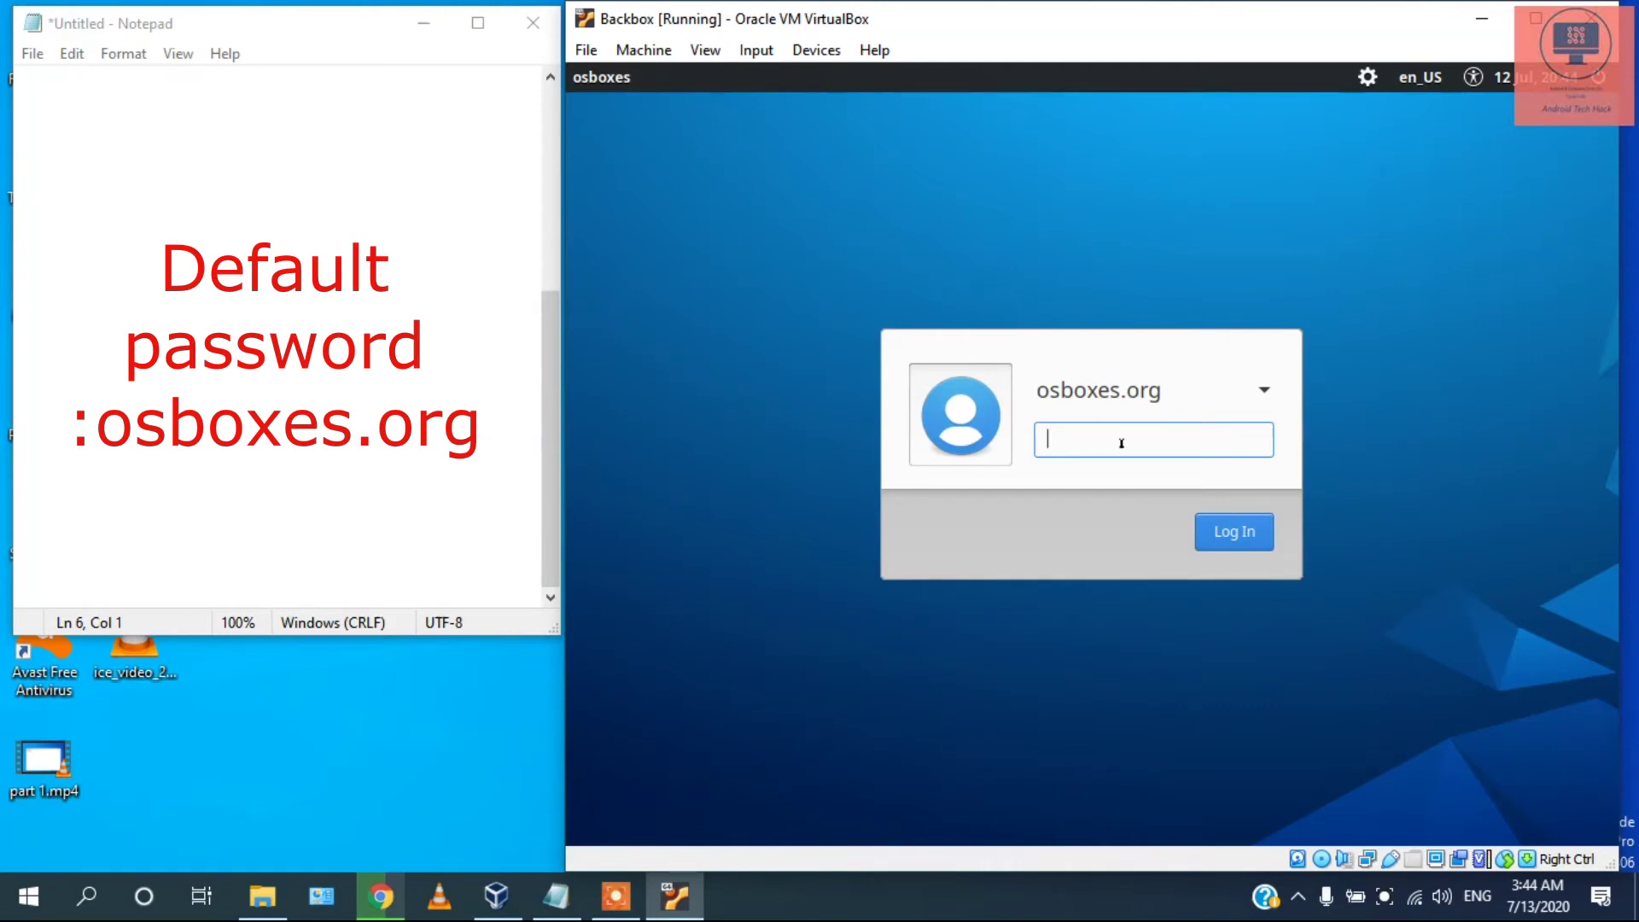
# - Log in to the BackBox guest as the default user with the account password and reposition the virtual machine window
pyautogui.click(1262, 388)
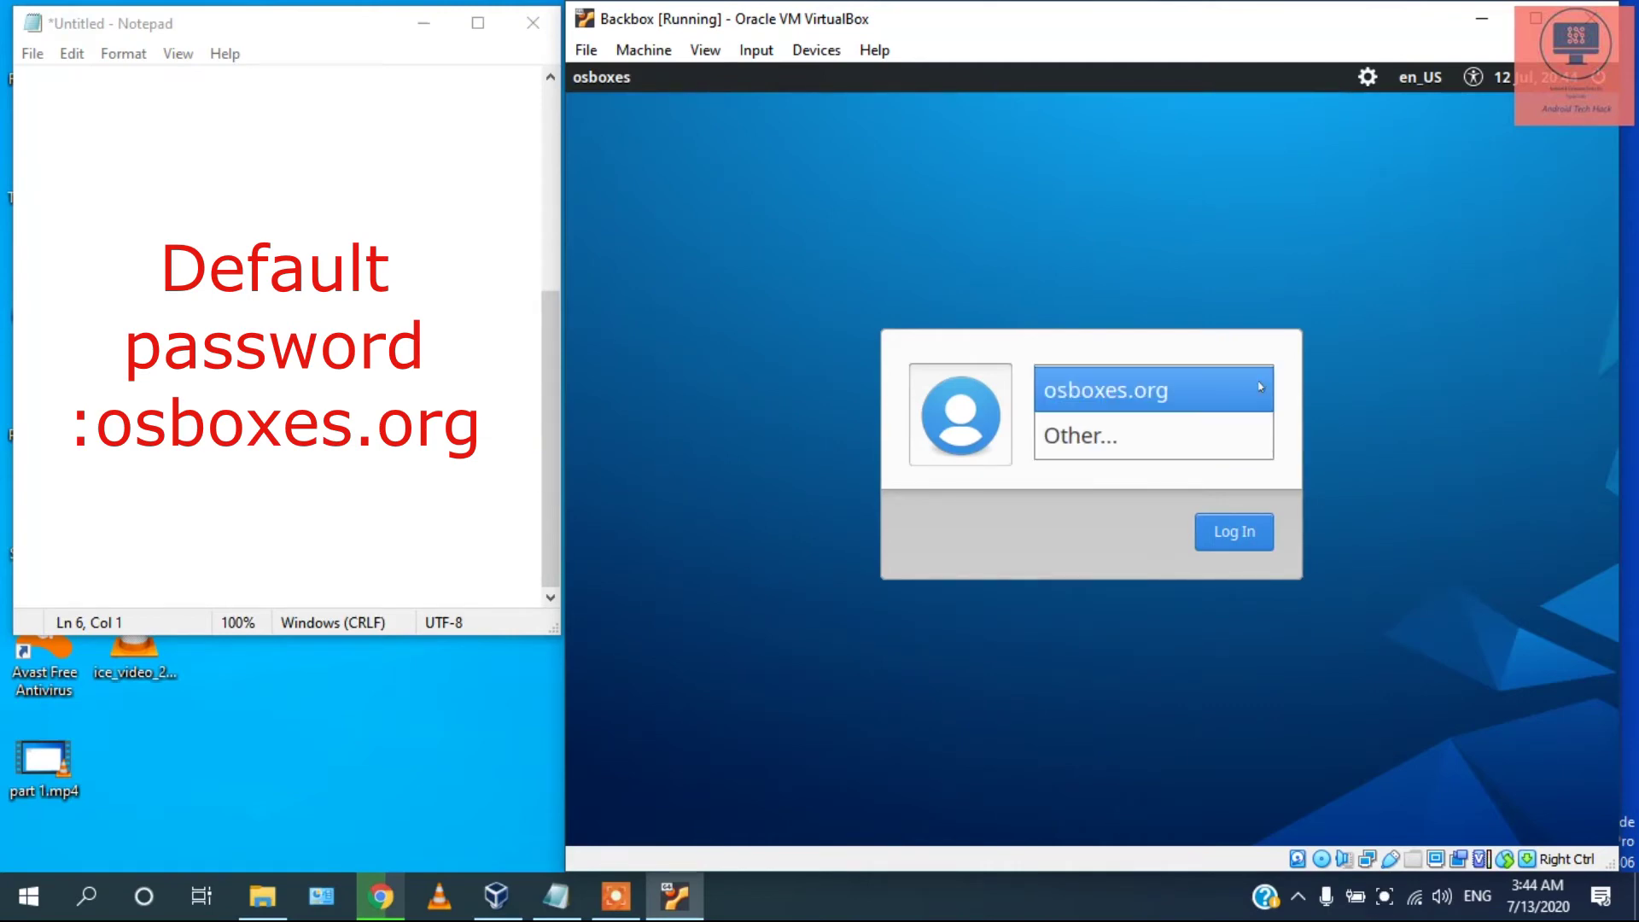
pyautogui.click(1261, 388)
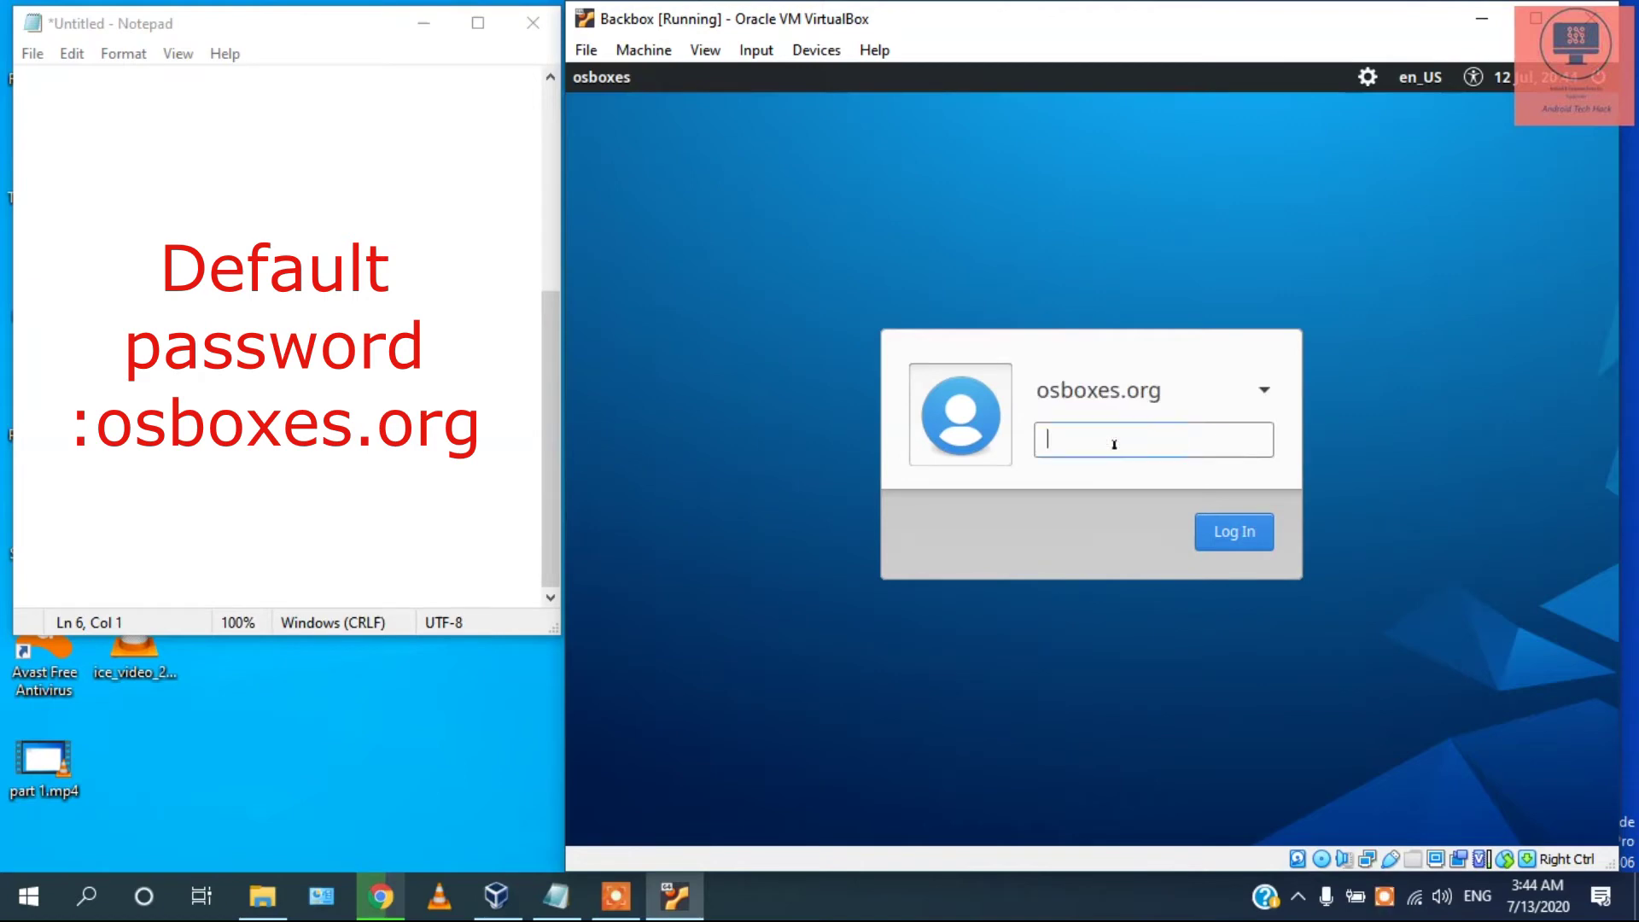
pyautogui.write('osboxes.org')
pyautogui.click(1236, 534)
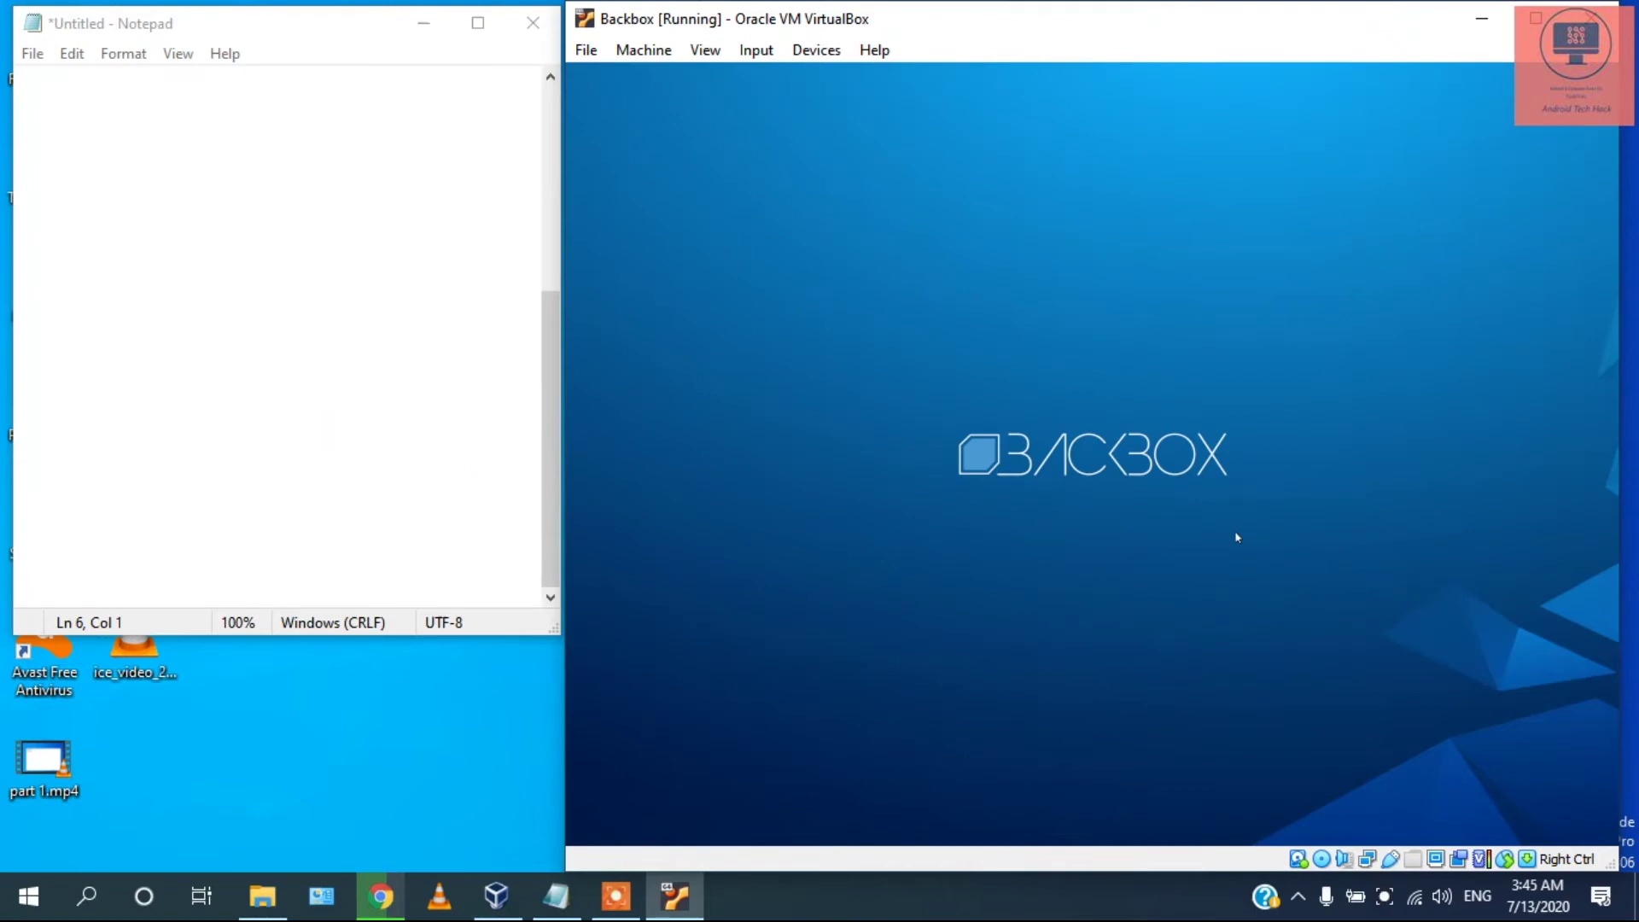
pyautogui.moveTo(995, 17); pyautogui.dragTo(755, 18)
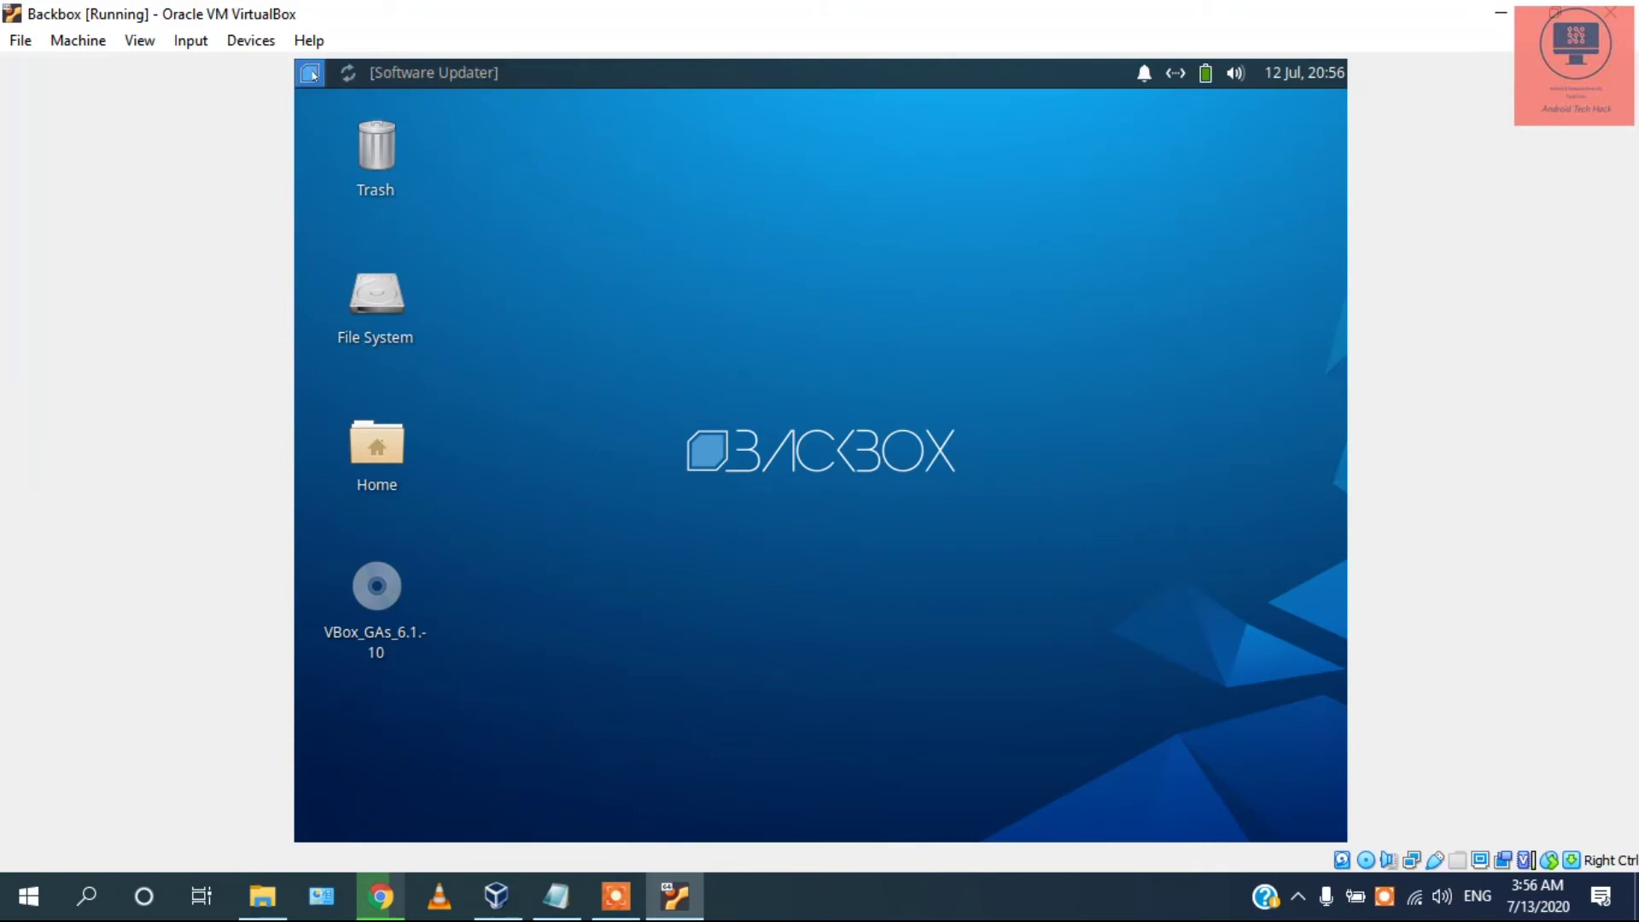
# - Open Terminal Emulator in BackBox and run "sudo apt-get update", authenticating with the sudo password
pyautogui.click(311, 73)
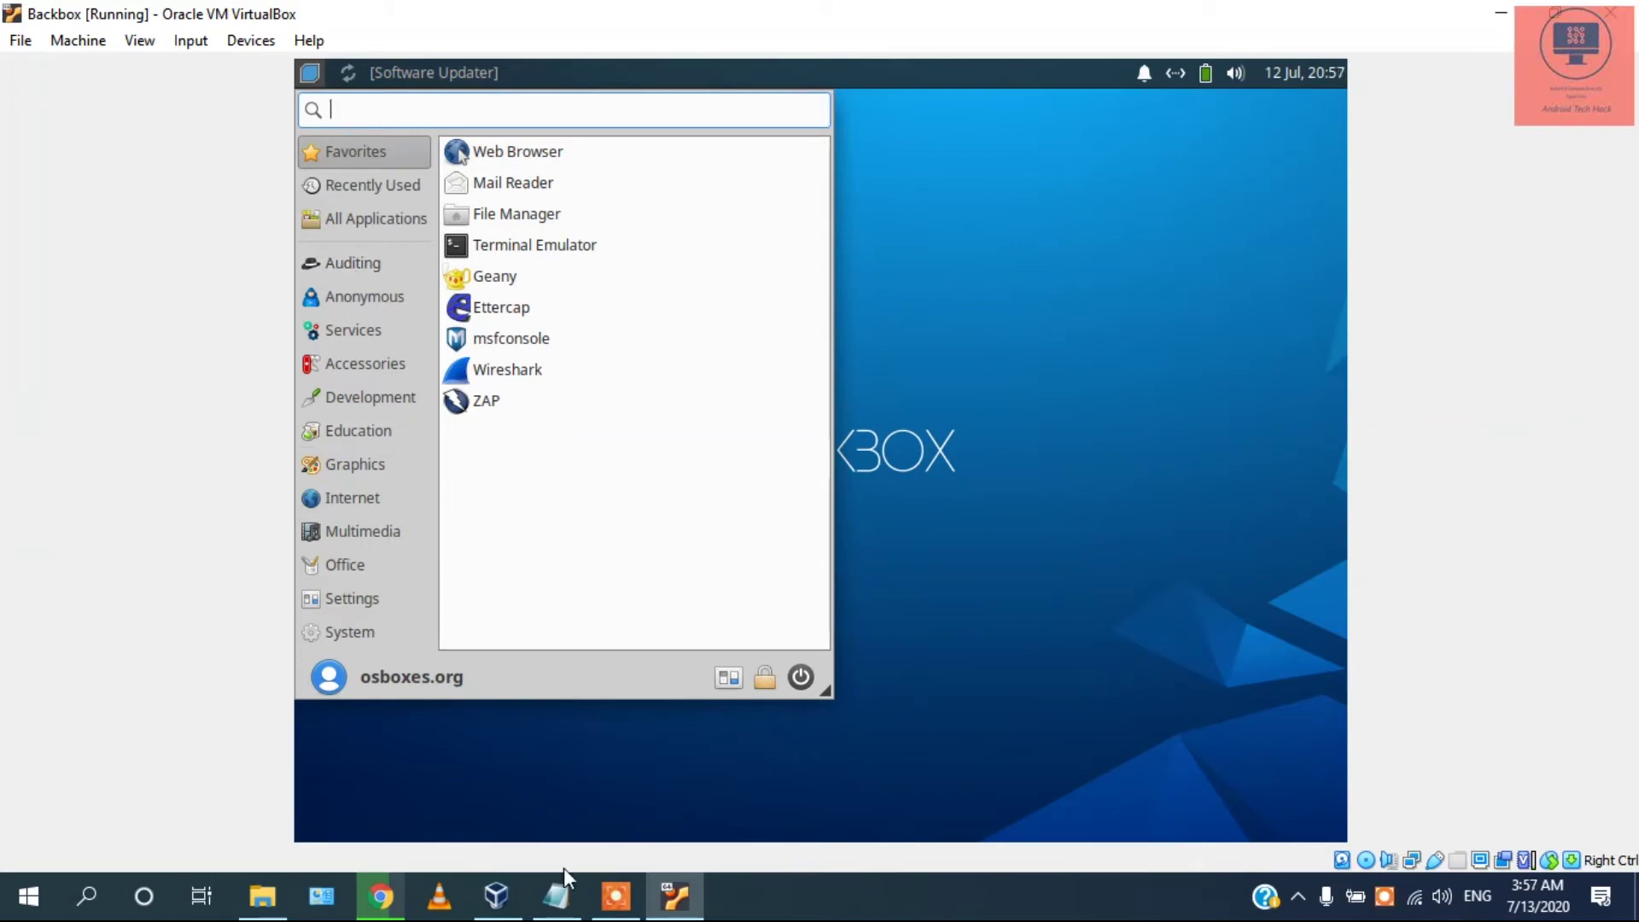
pyautogui.click(556, 896)
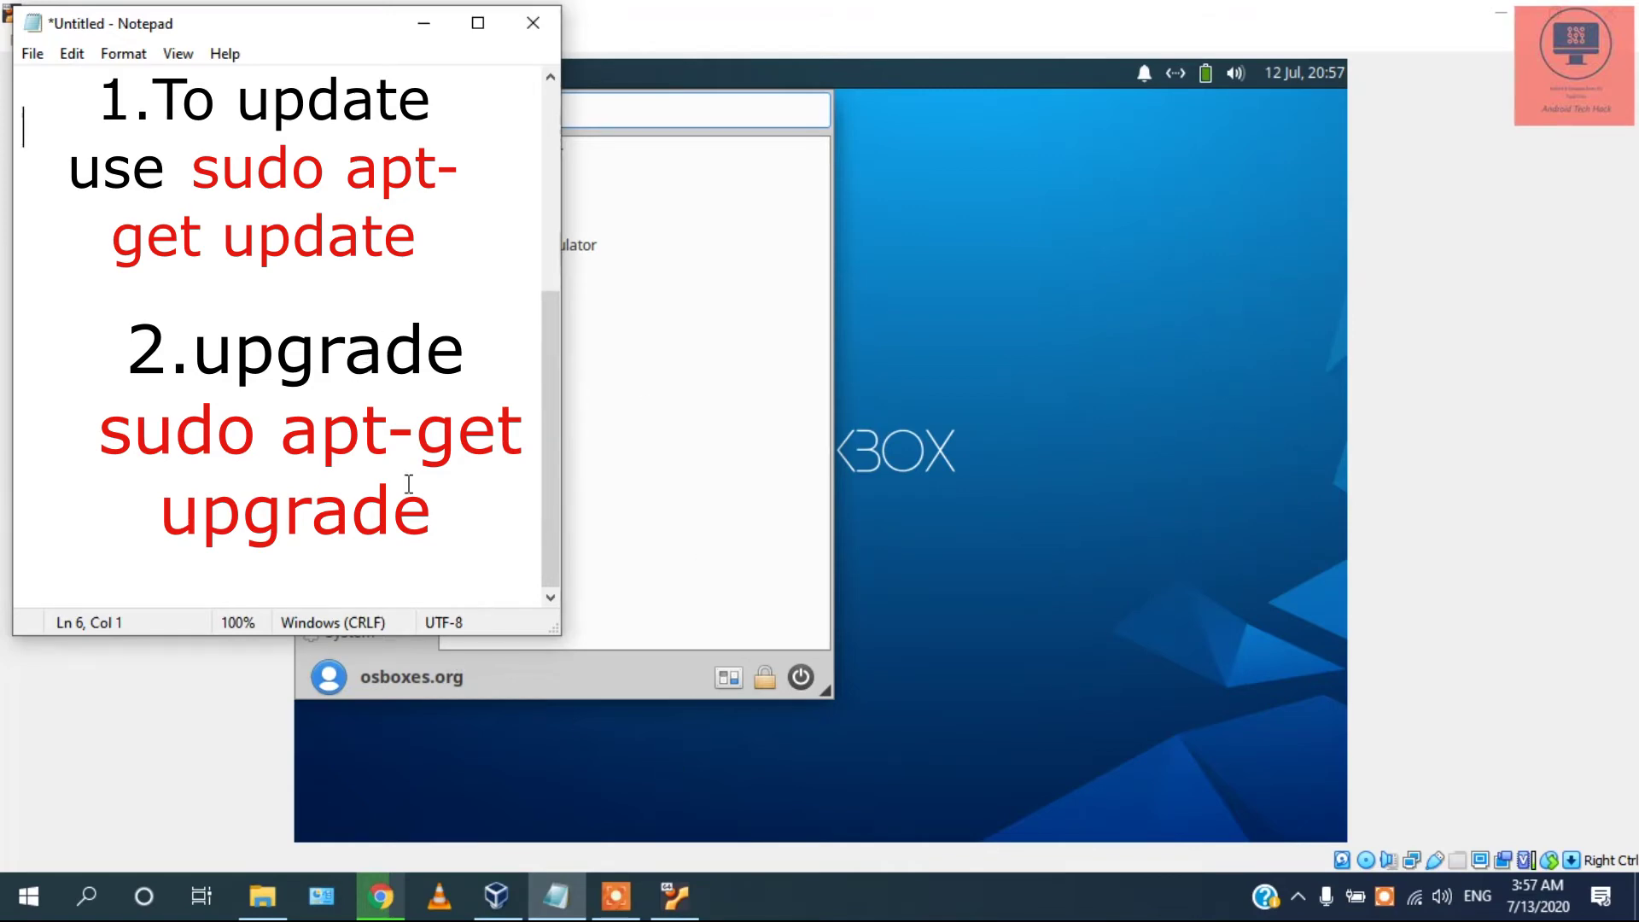
pyautogui.click(567, 427)
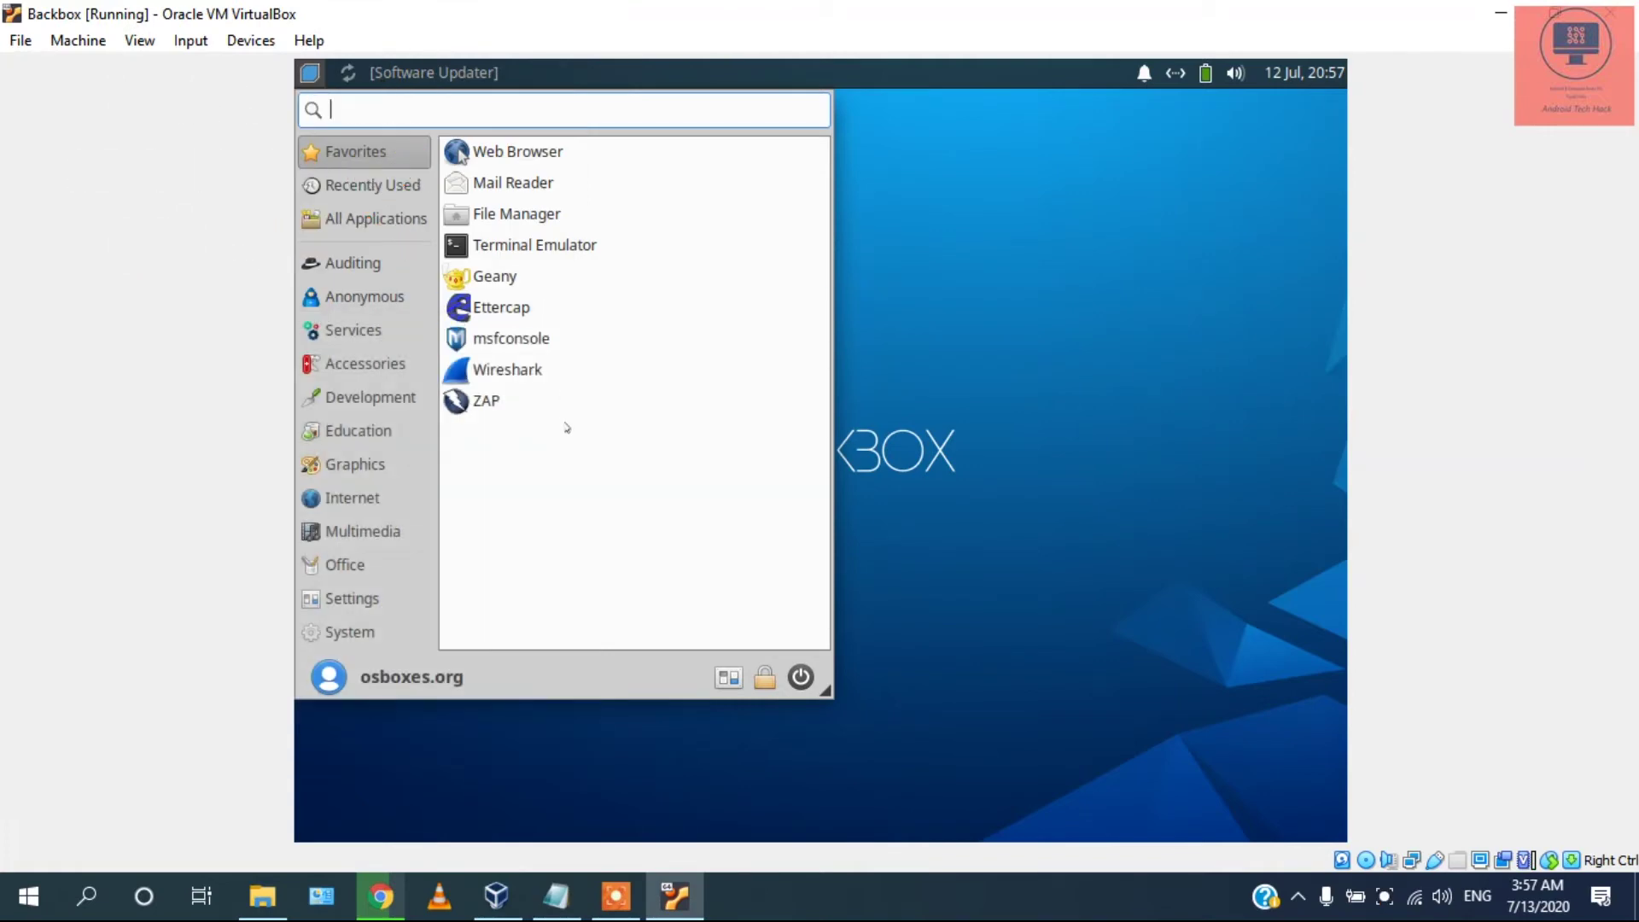
pyautogui.click(535, 246)
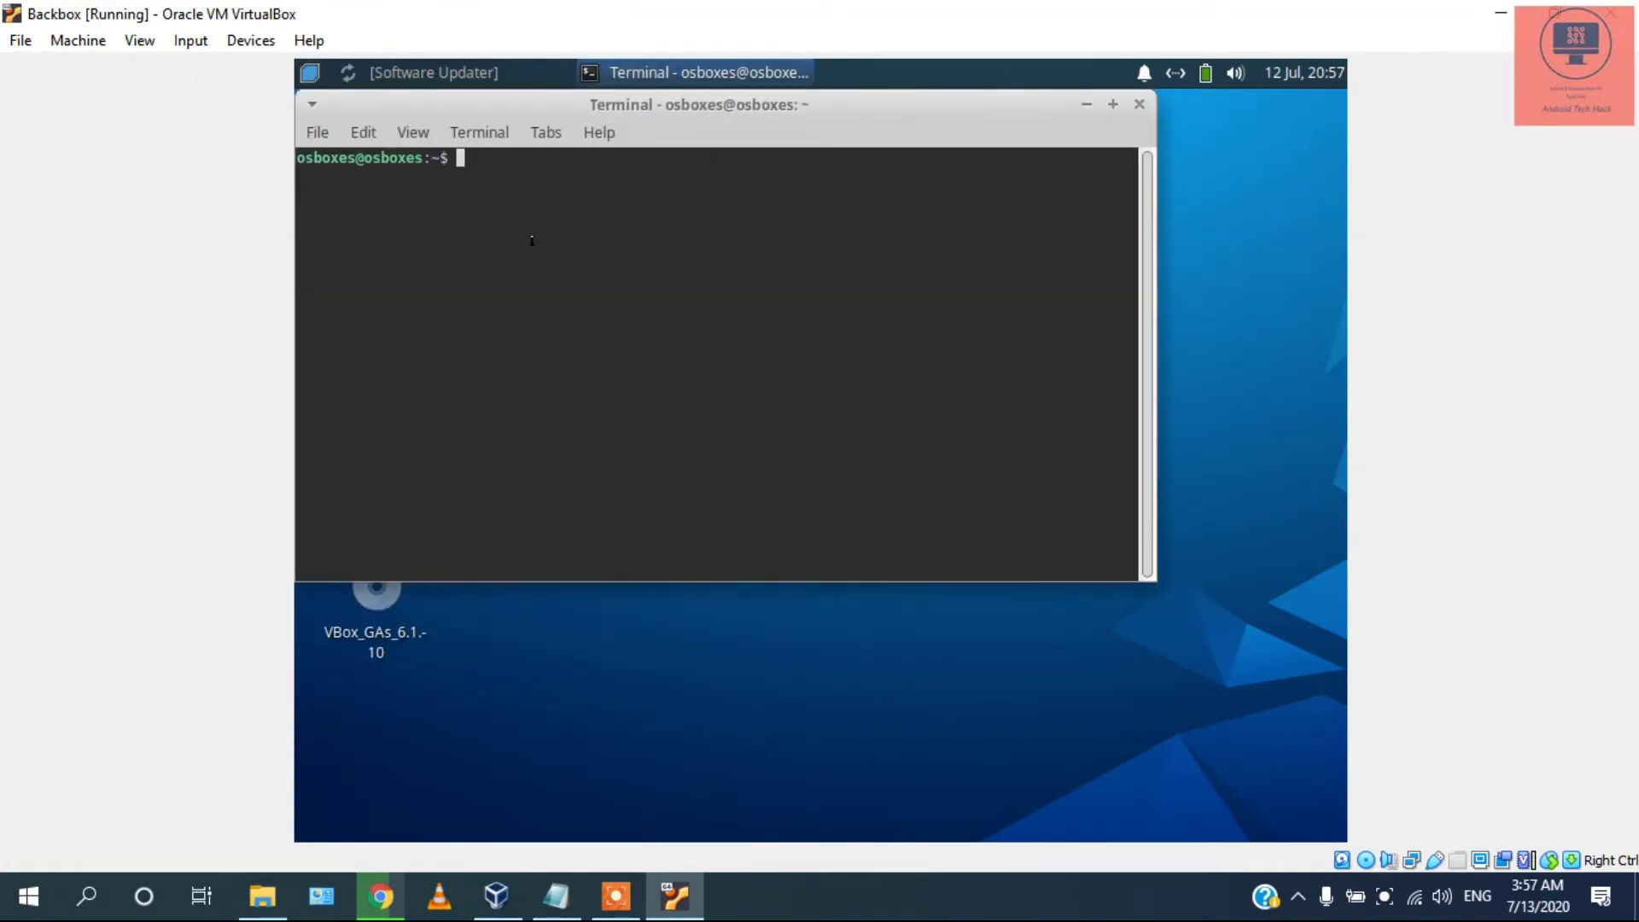
pyautogui.write('sudo apt-get update')
pyautogui.press('Return')
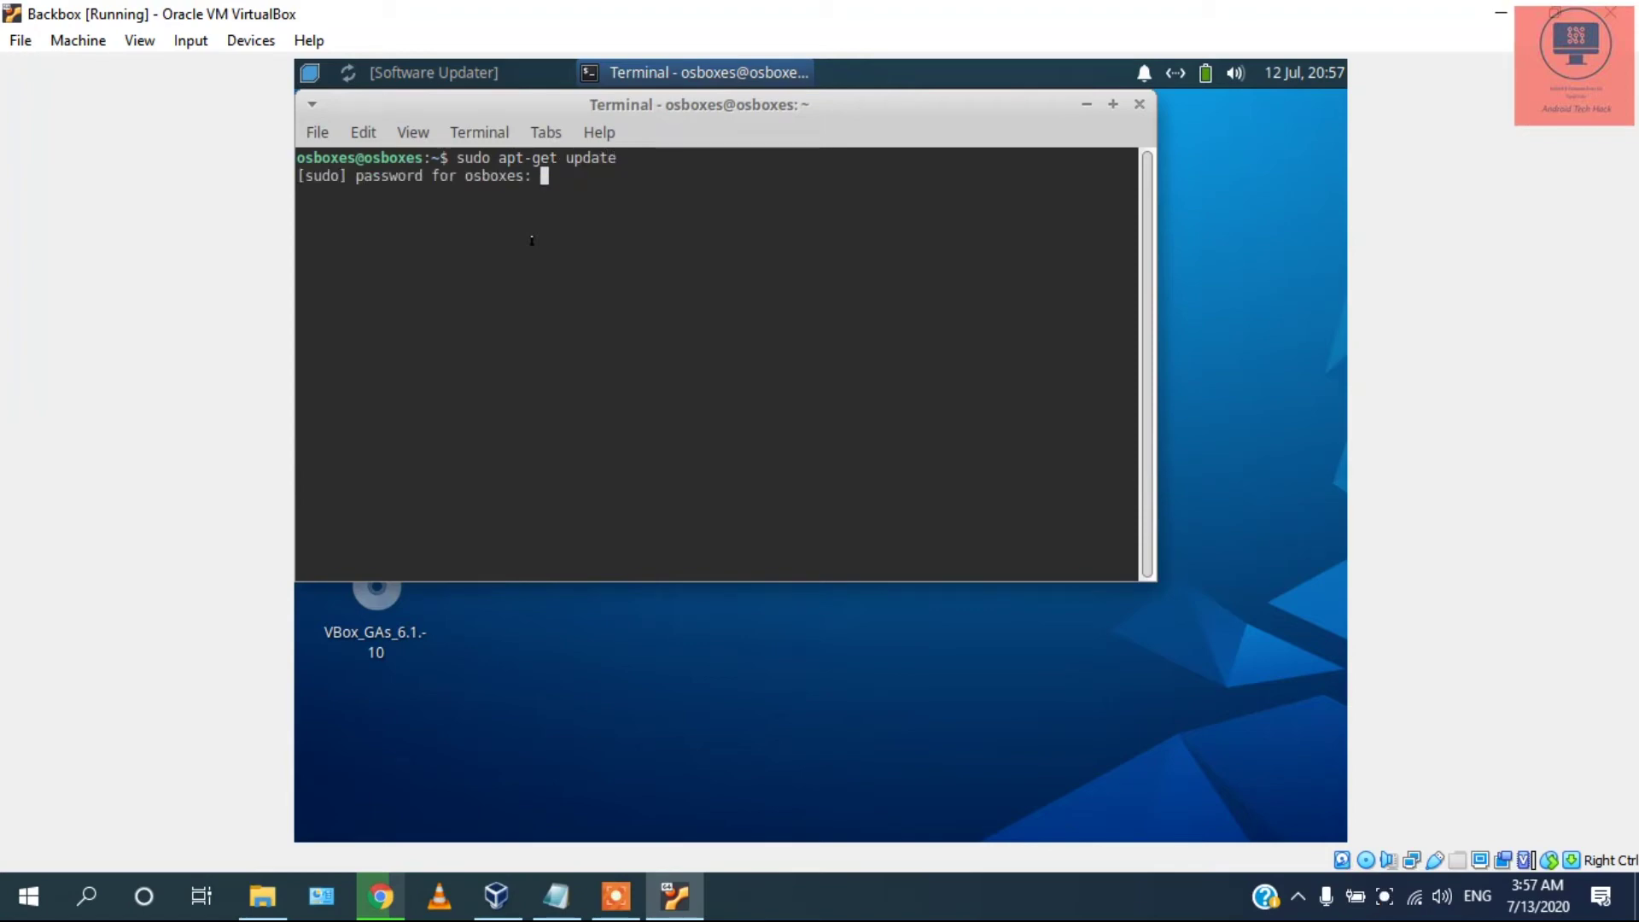
pyautogui.press('Return')
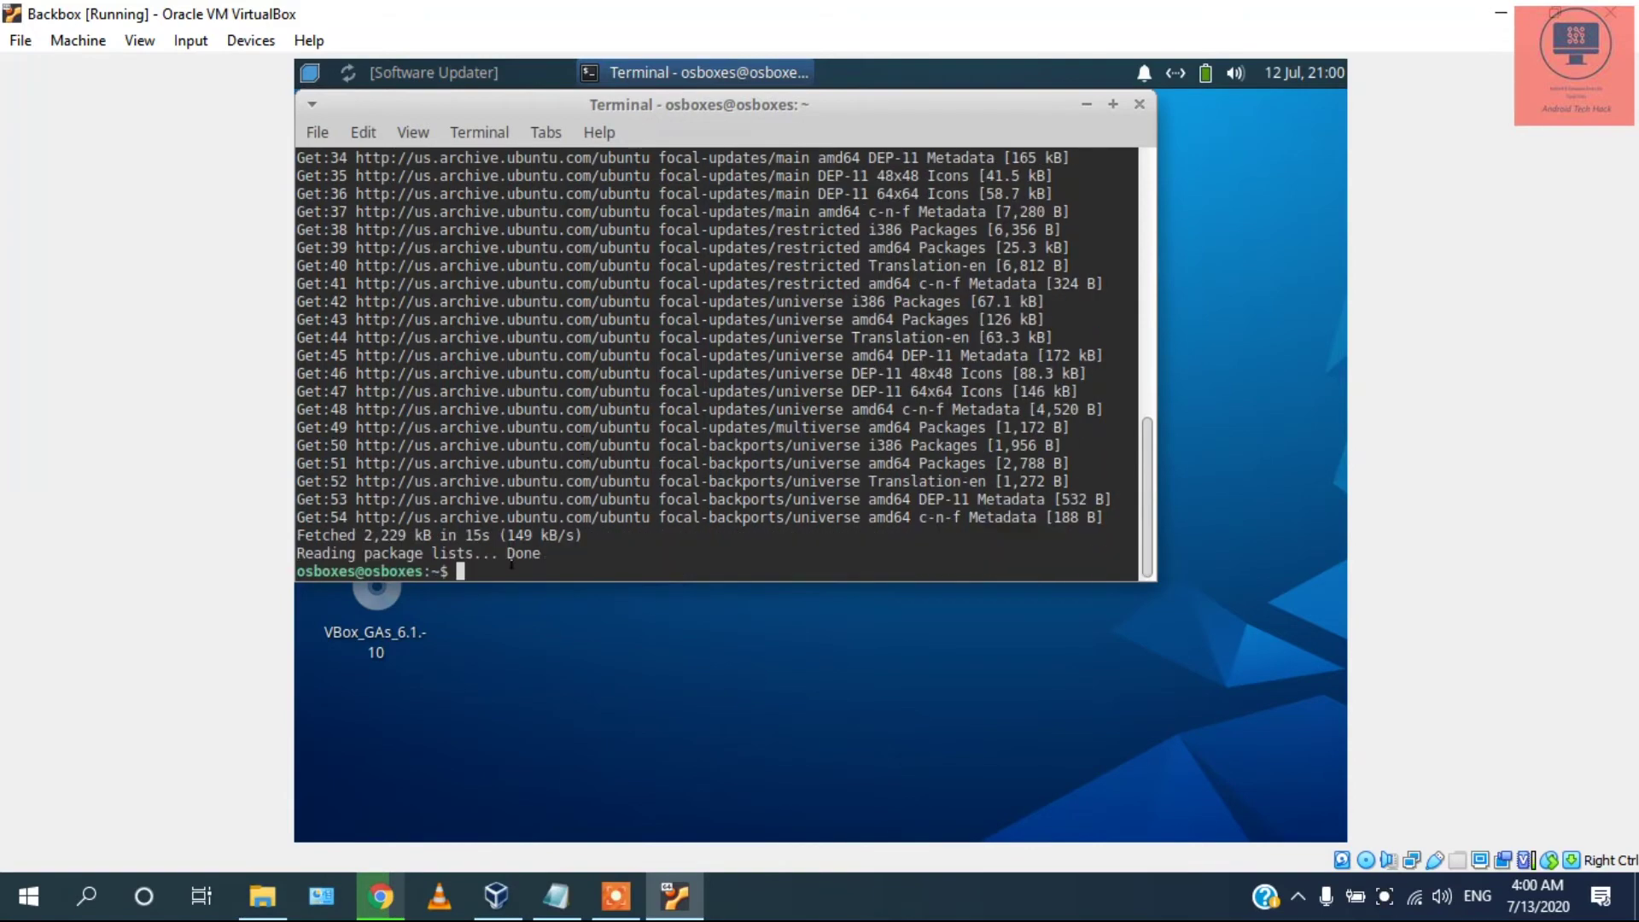
# - Upgrade the installed packages with "sudo apt-get upgrade" and answer y to continue
pyautogui.write('sudo apt-get ')
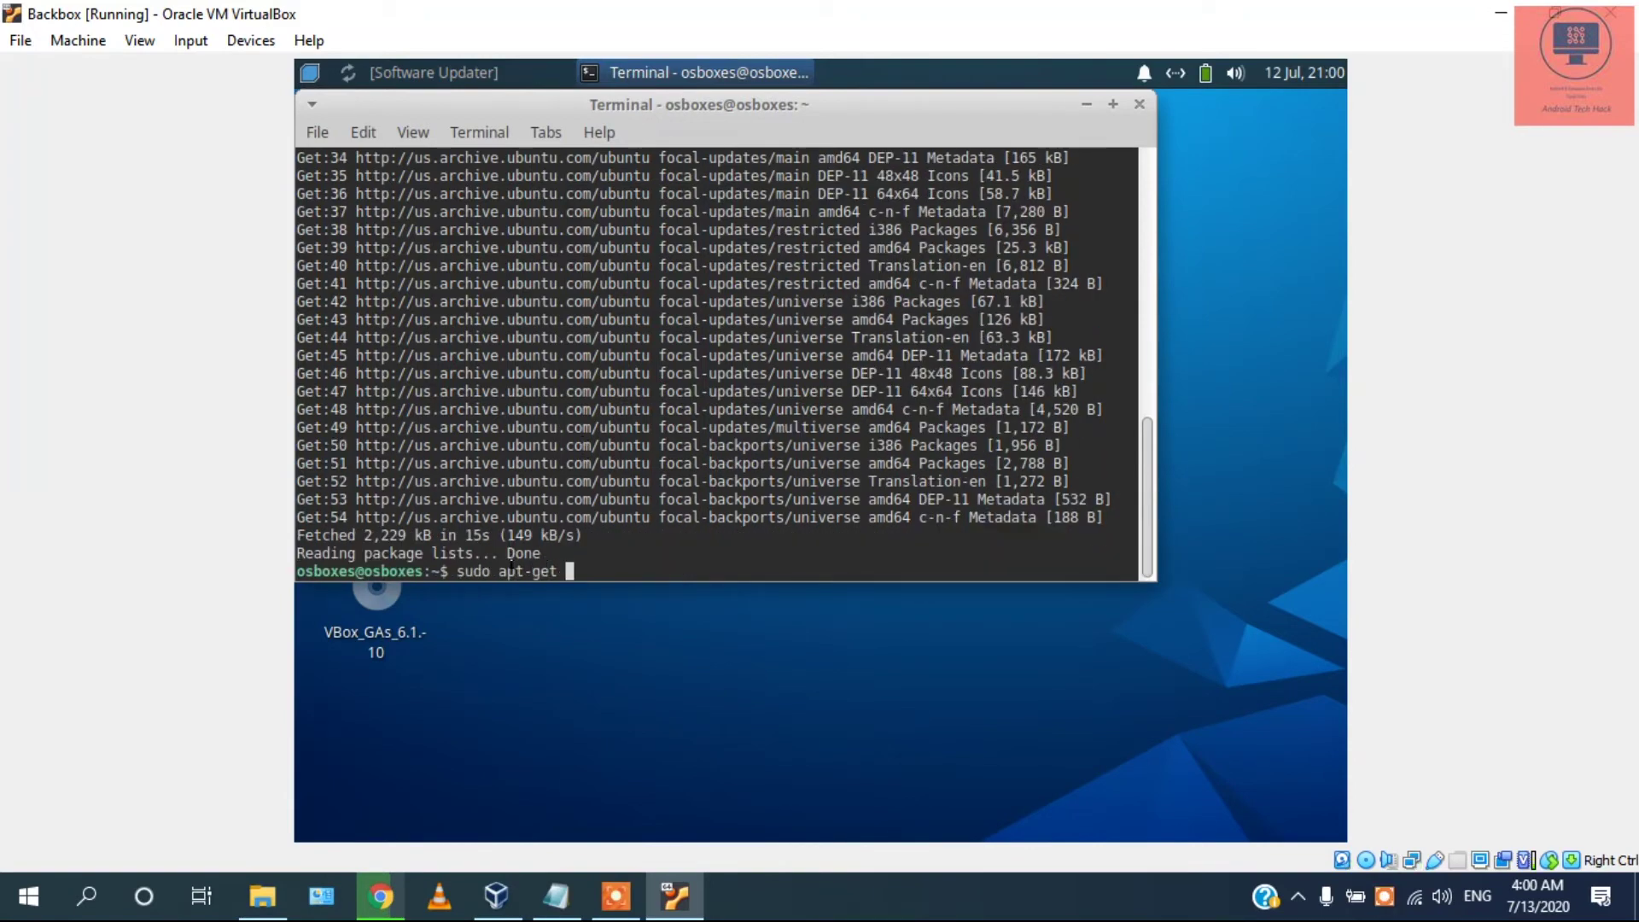
pyautogui.write('upgrade')
pyautogui.press('Return')
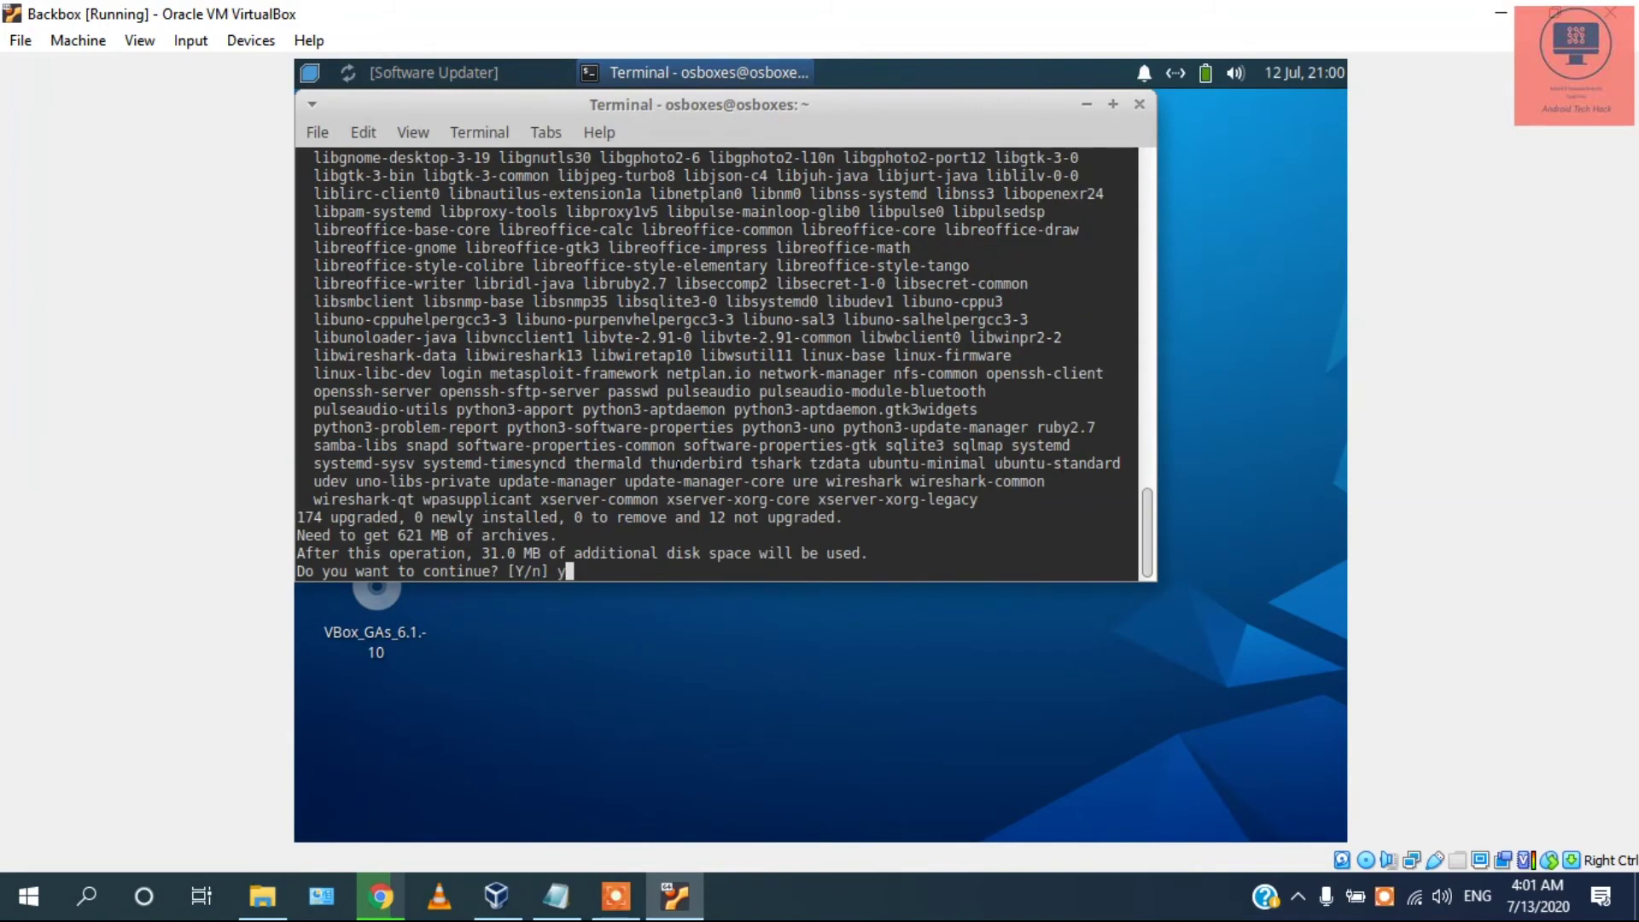
pyautogui.write('y')
pyautogui.press('Return')
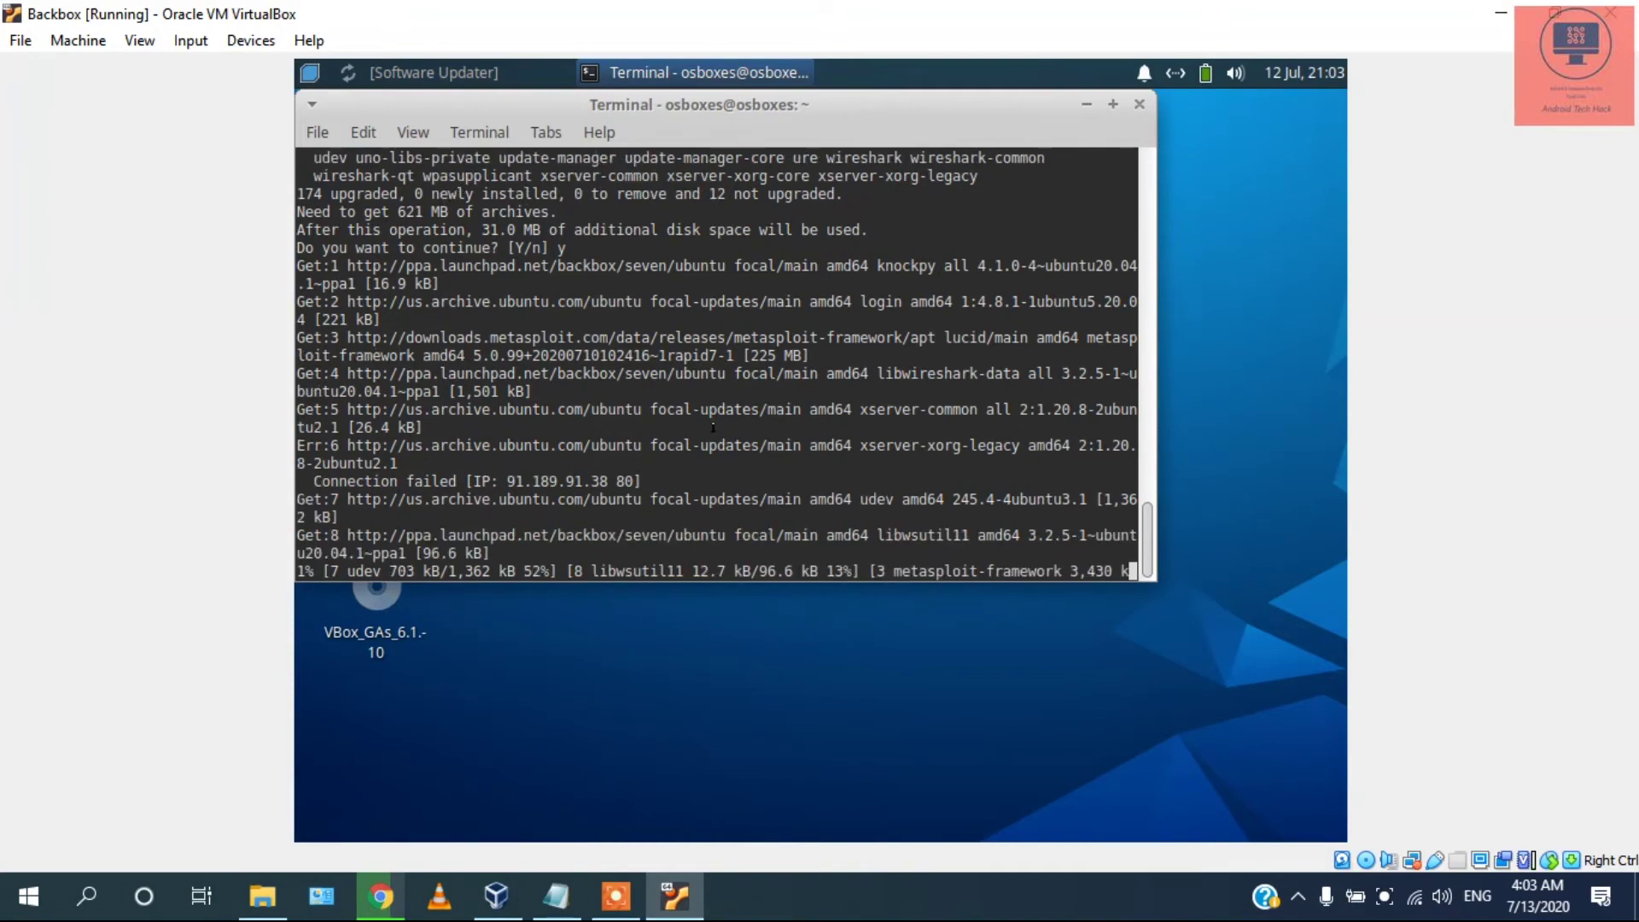
pyautogui.click(675, 896)
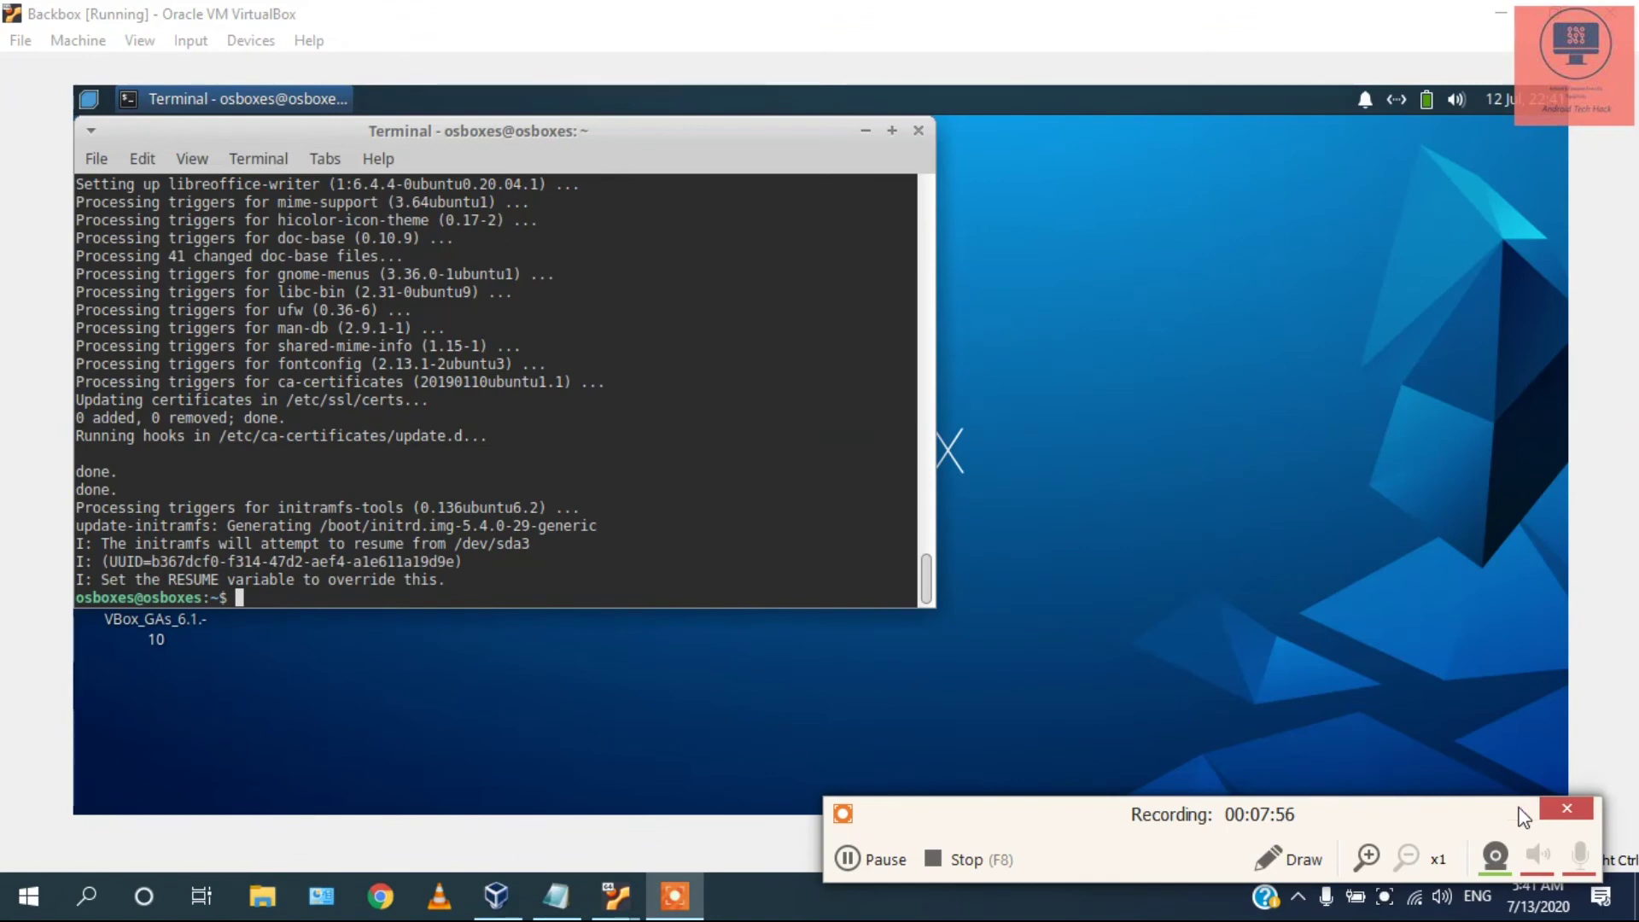
pyautogui.click(1521, 808)
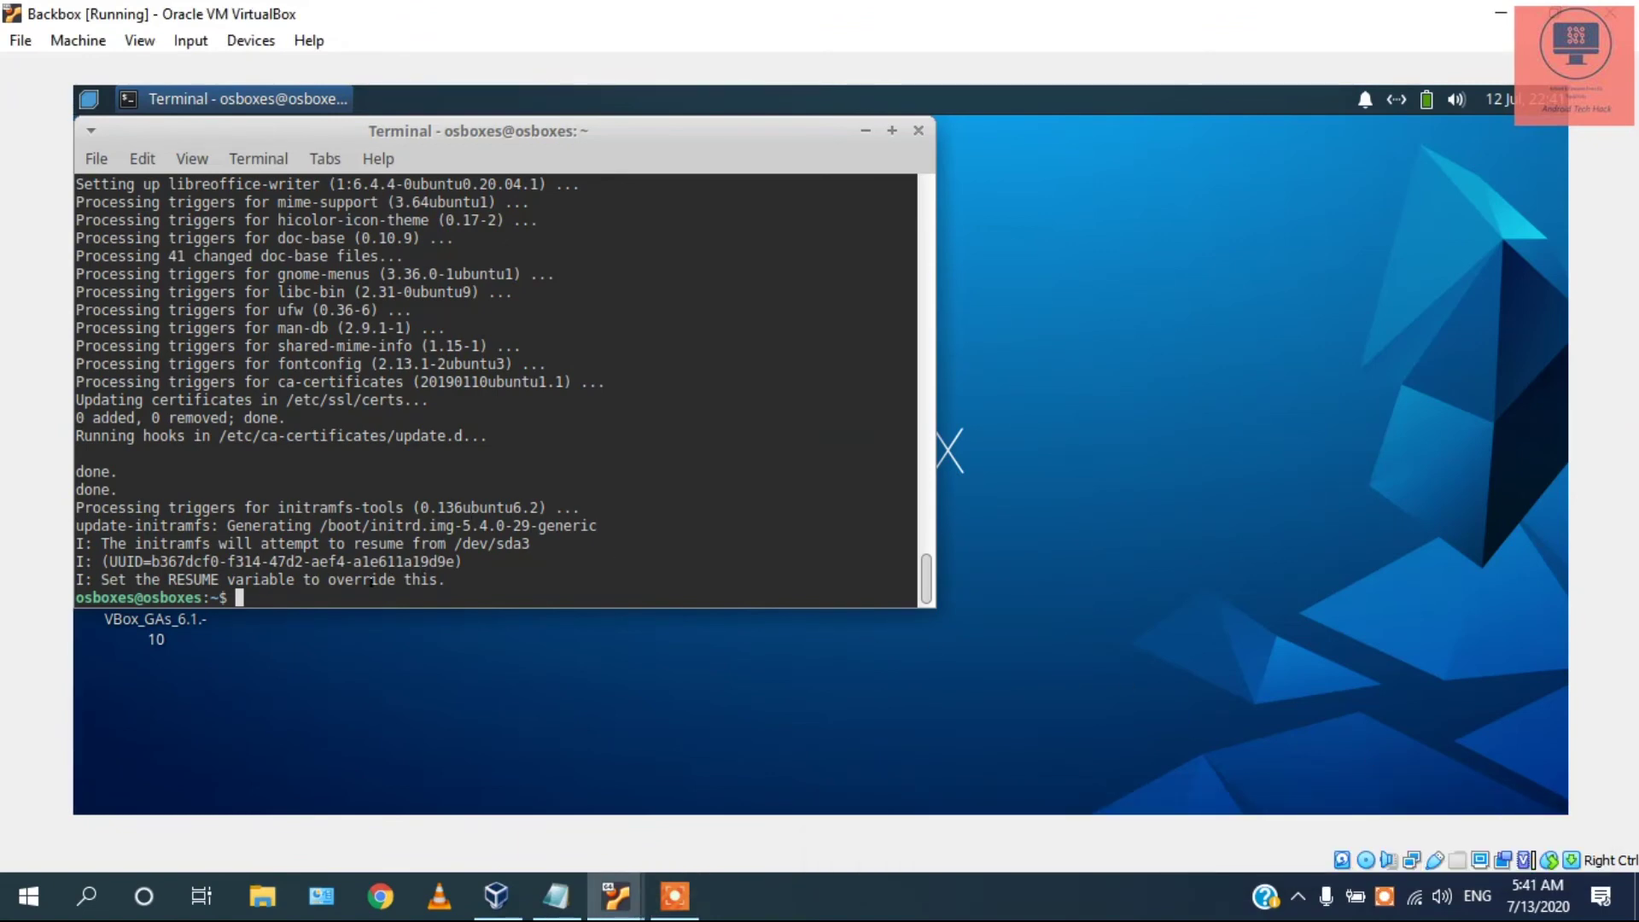
# - Look over the end of the upgrade output and clear the terminal with the clear command
pyautogui.scroll(3, 370, 583)
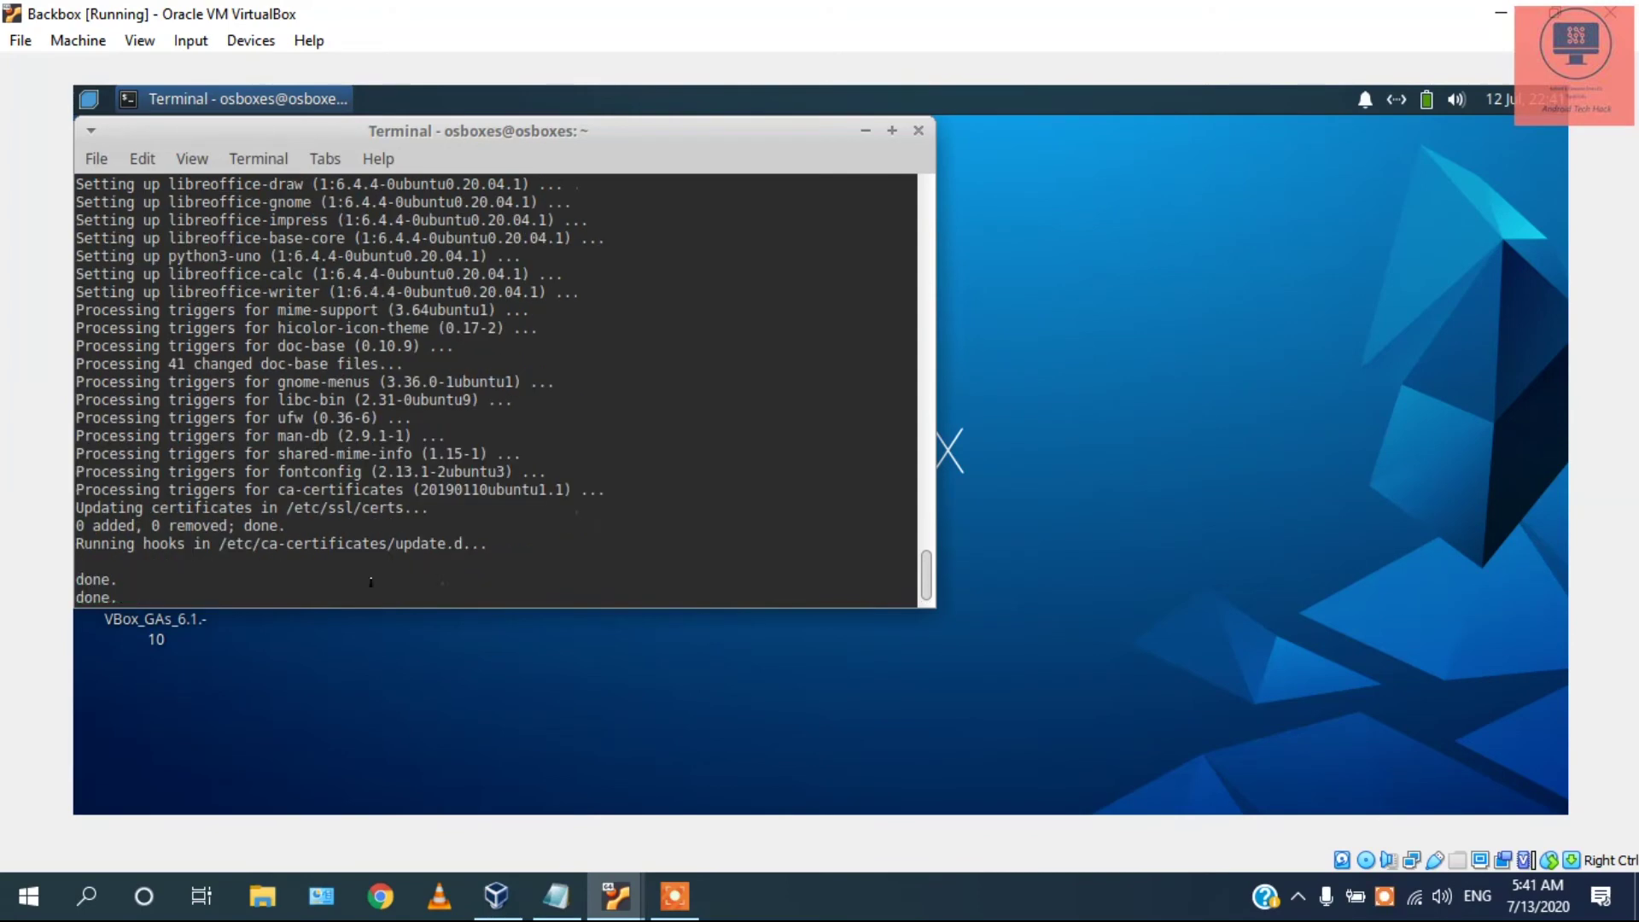
pyautogui.scroll(-3, 371, 583)
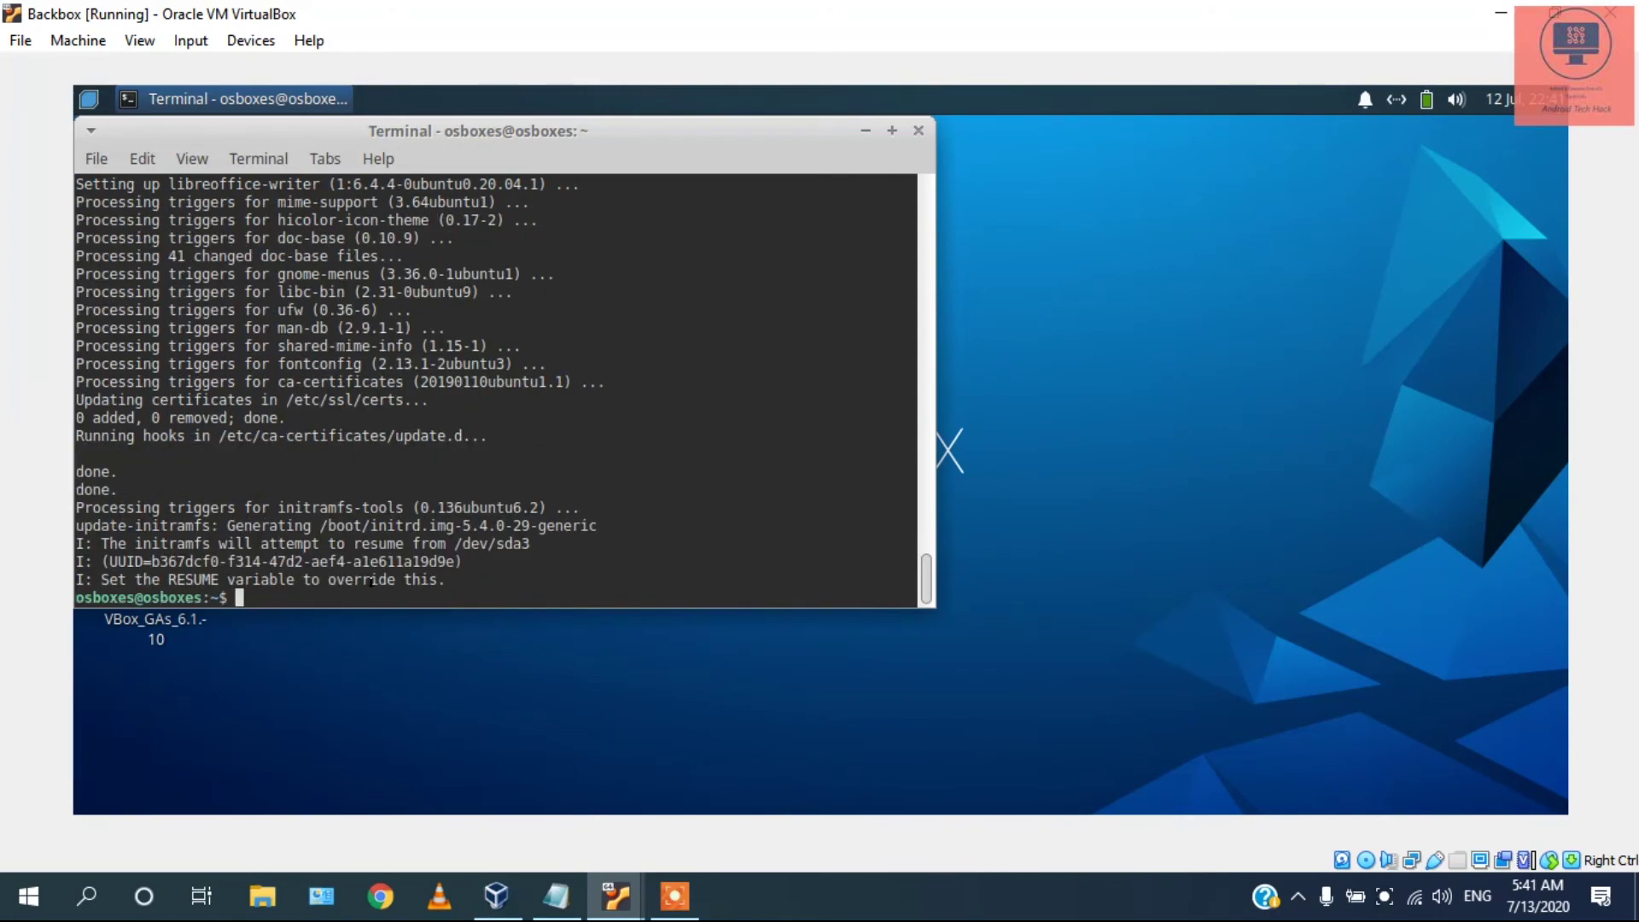
pyautogui.write('clear')
pyautogui.scroll(1, 669, 417)
pyautogui.scroll(-1, 668, 417)
pyautogui.press('Return')
pyautogui.scroll(3, 372, 581)
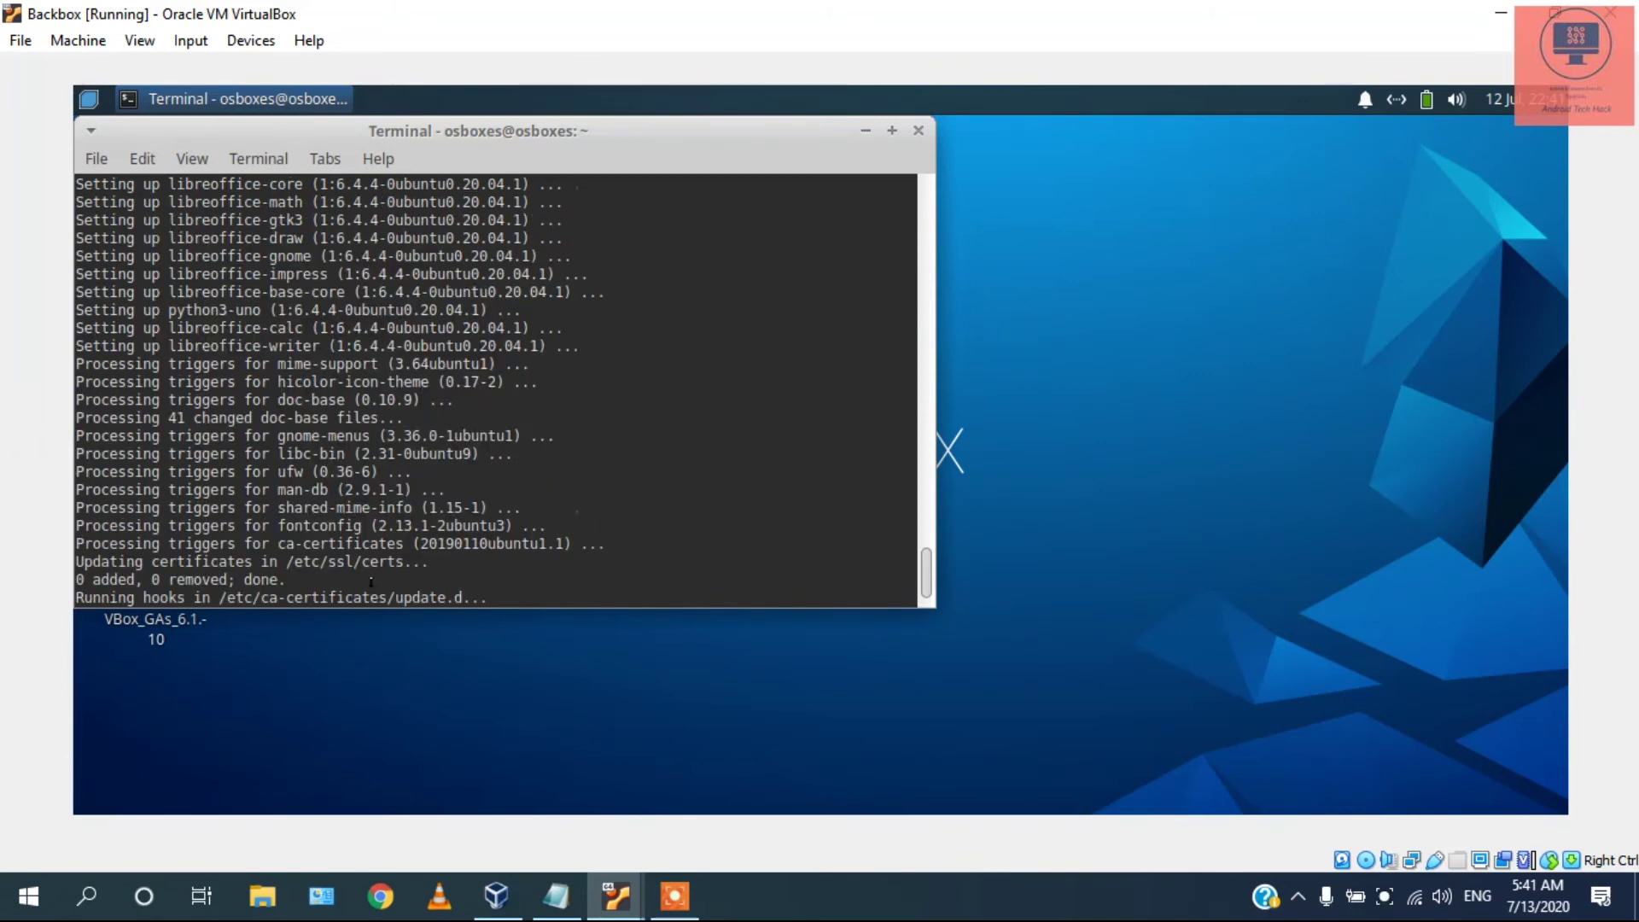
pyautogui.scroll(-3, 372, 581)
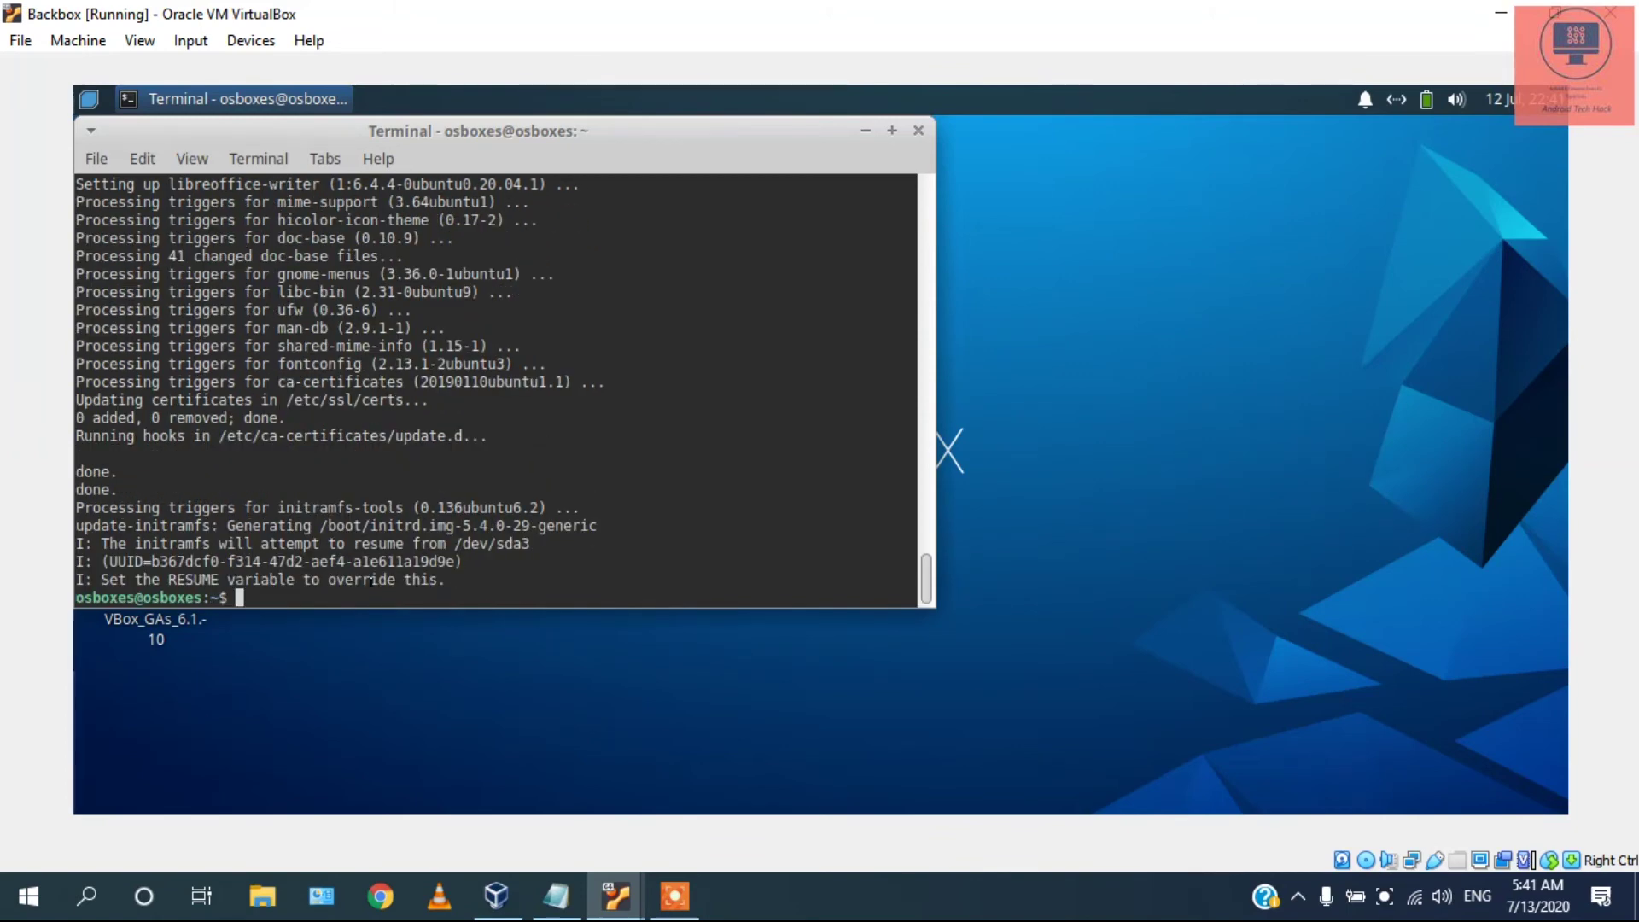
pyautogui.write('clear')
pyautogui.press('Return')
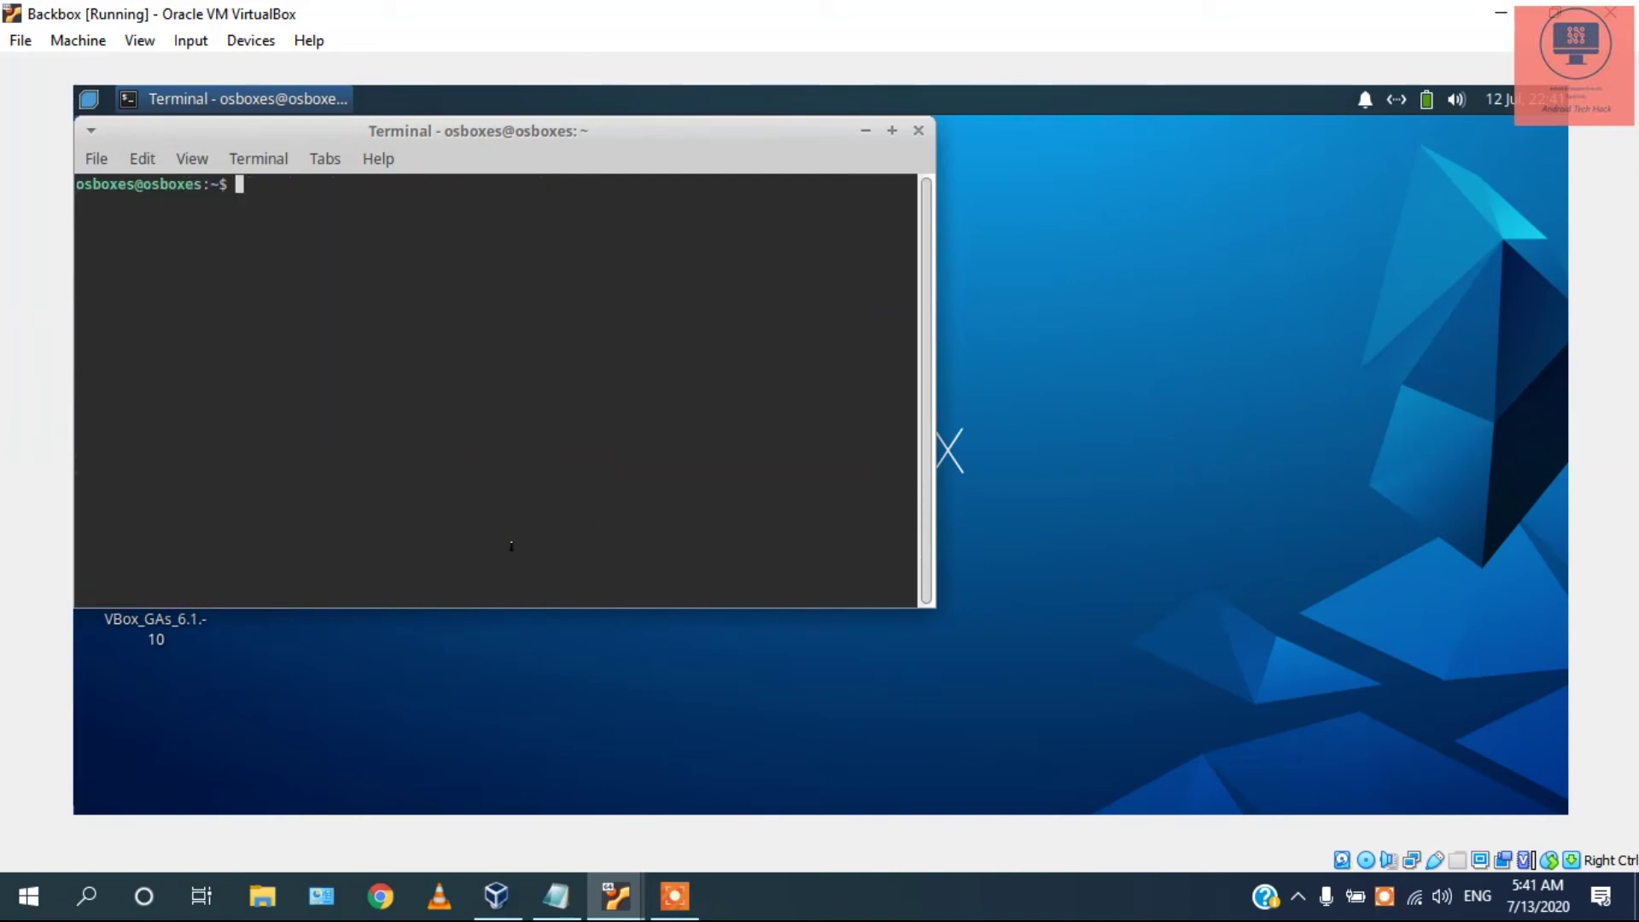
# - Run "sudo apt-get install ubuntu-restricted-extras", authenticate with the sudo password and answer y to continue
pyautogui.write('sudo apt-get install ubuntu-restricted-')
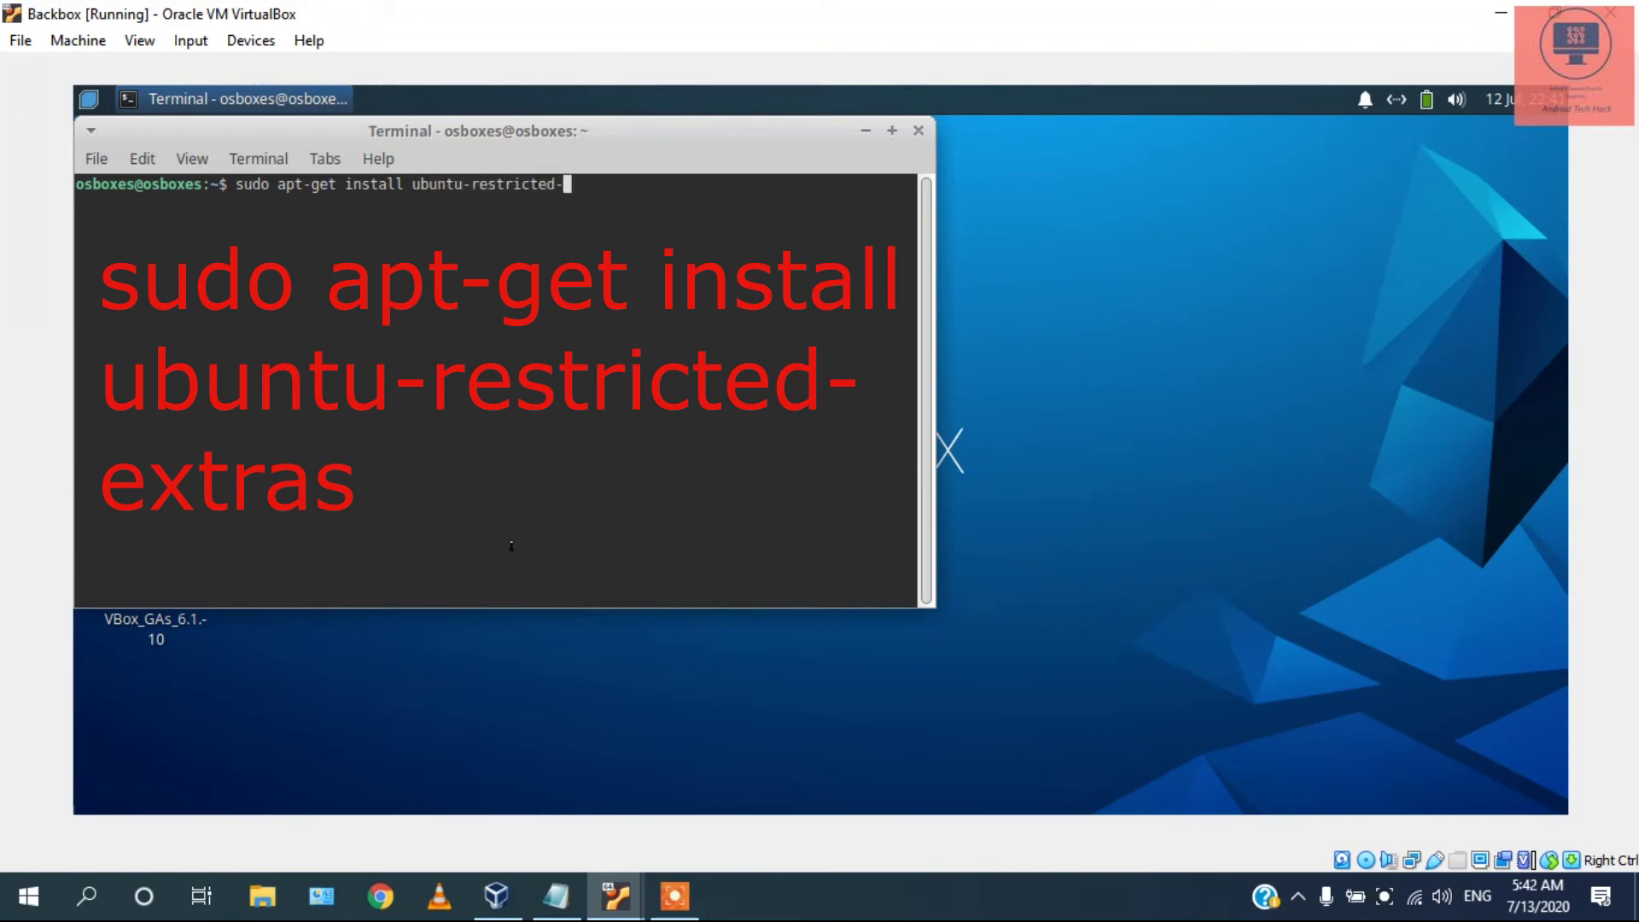
pyautogui.write('extras')
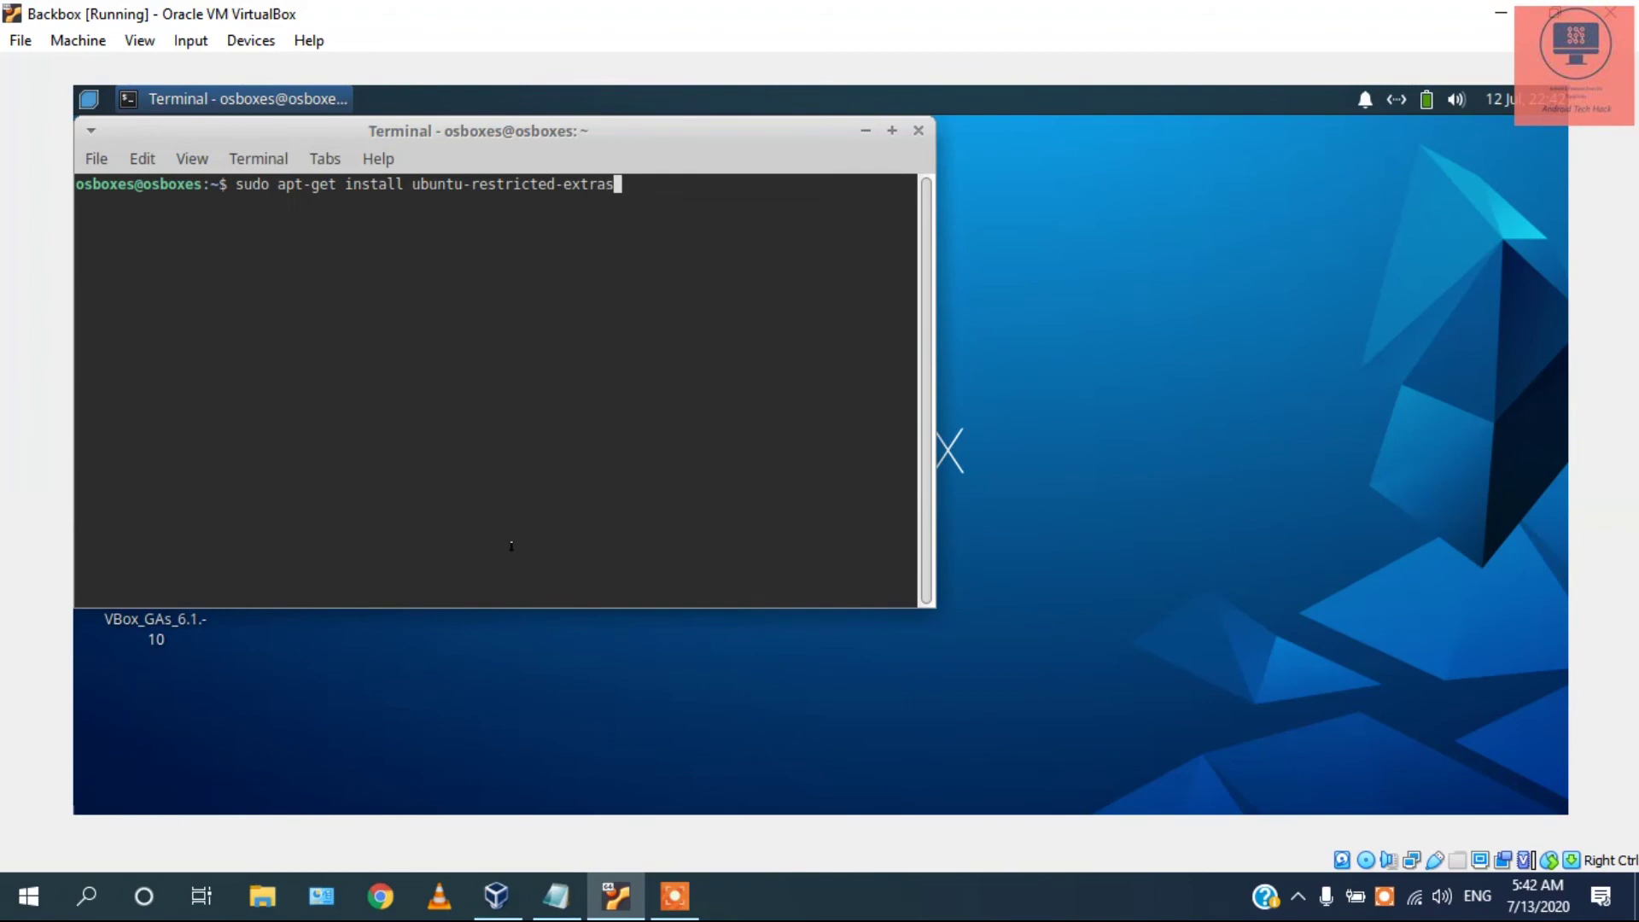
pyautogui.press('Return')
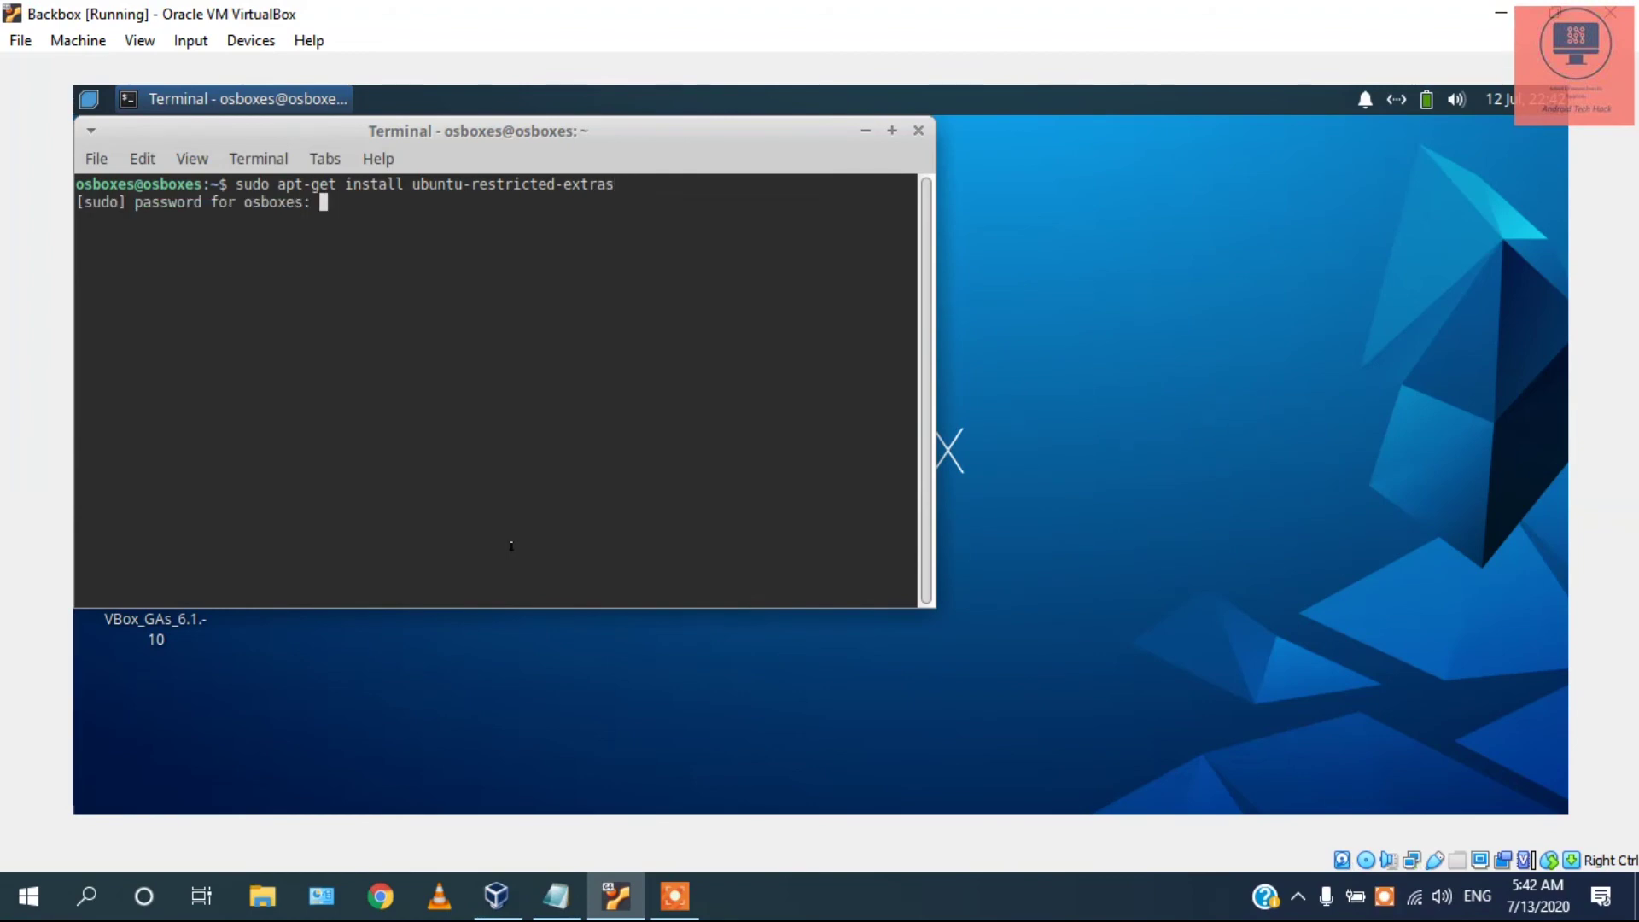
pyautogui.press('Return')
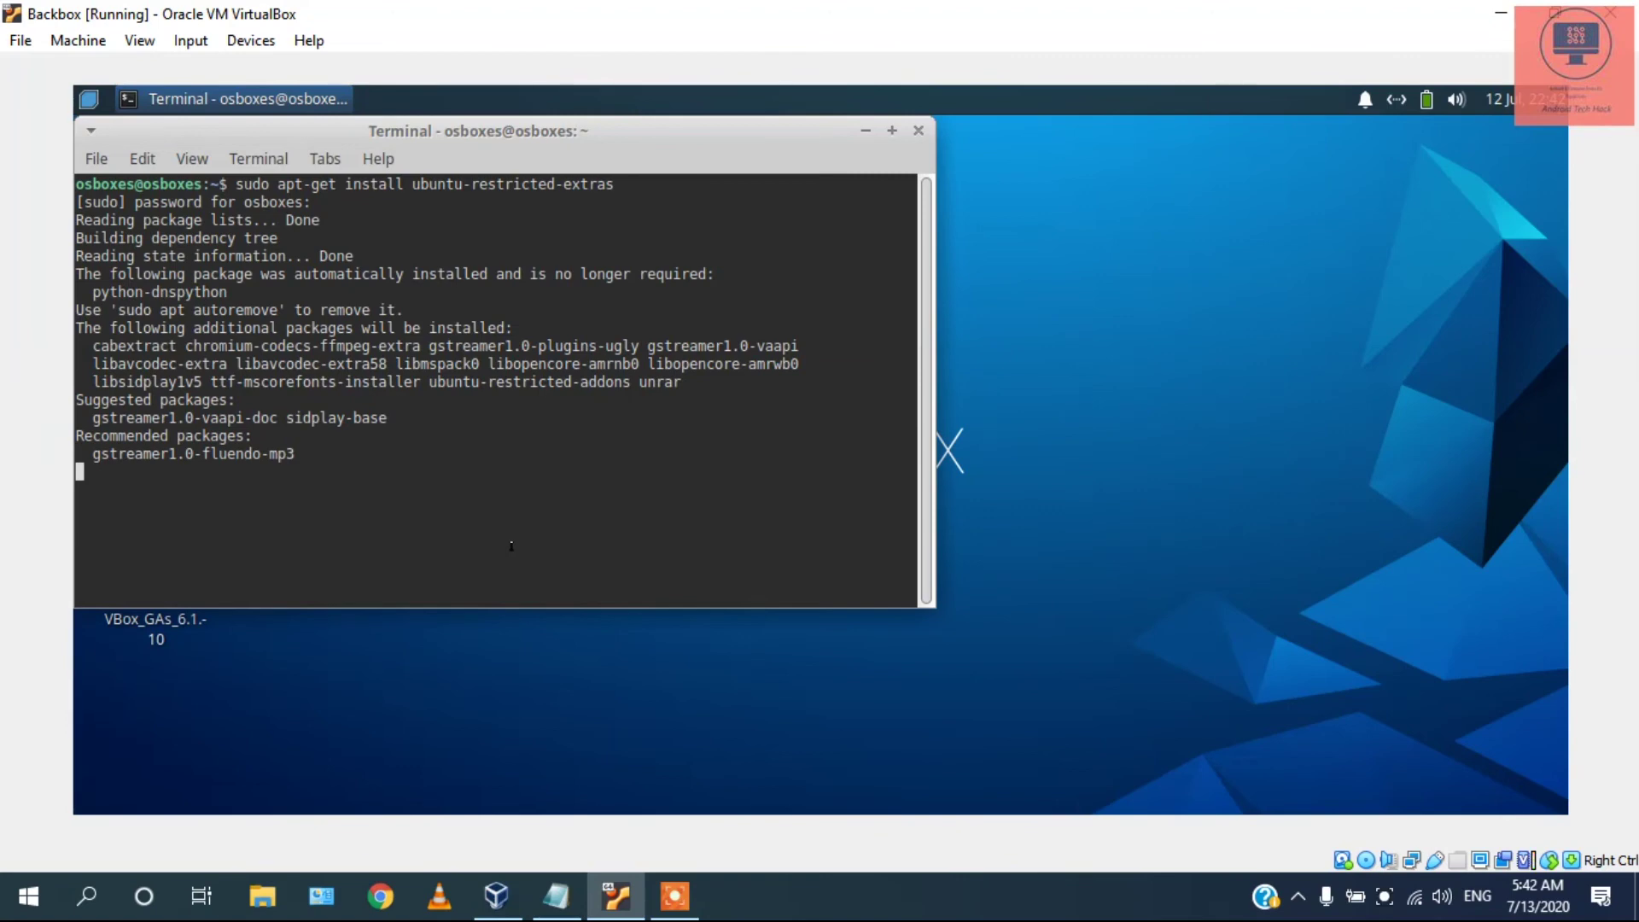
pyautogui.write('y')
pyautogui.press('Return')
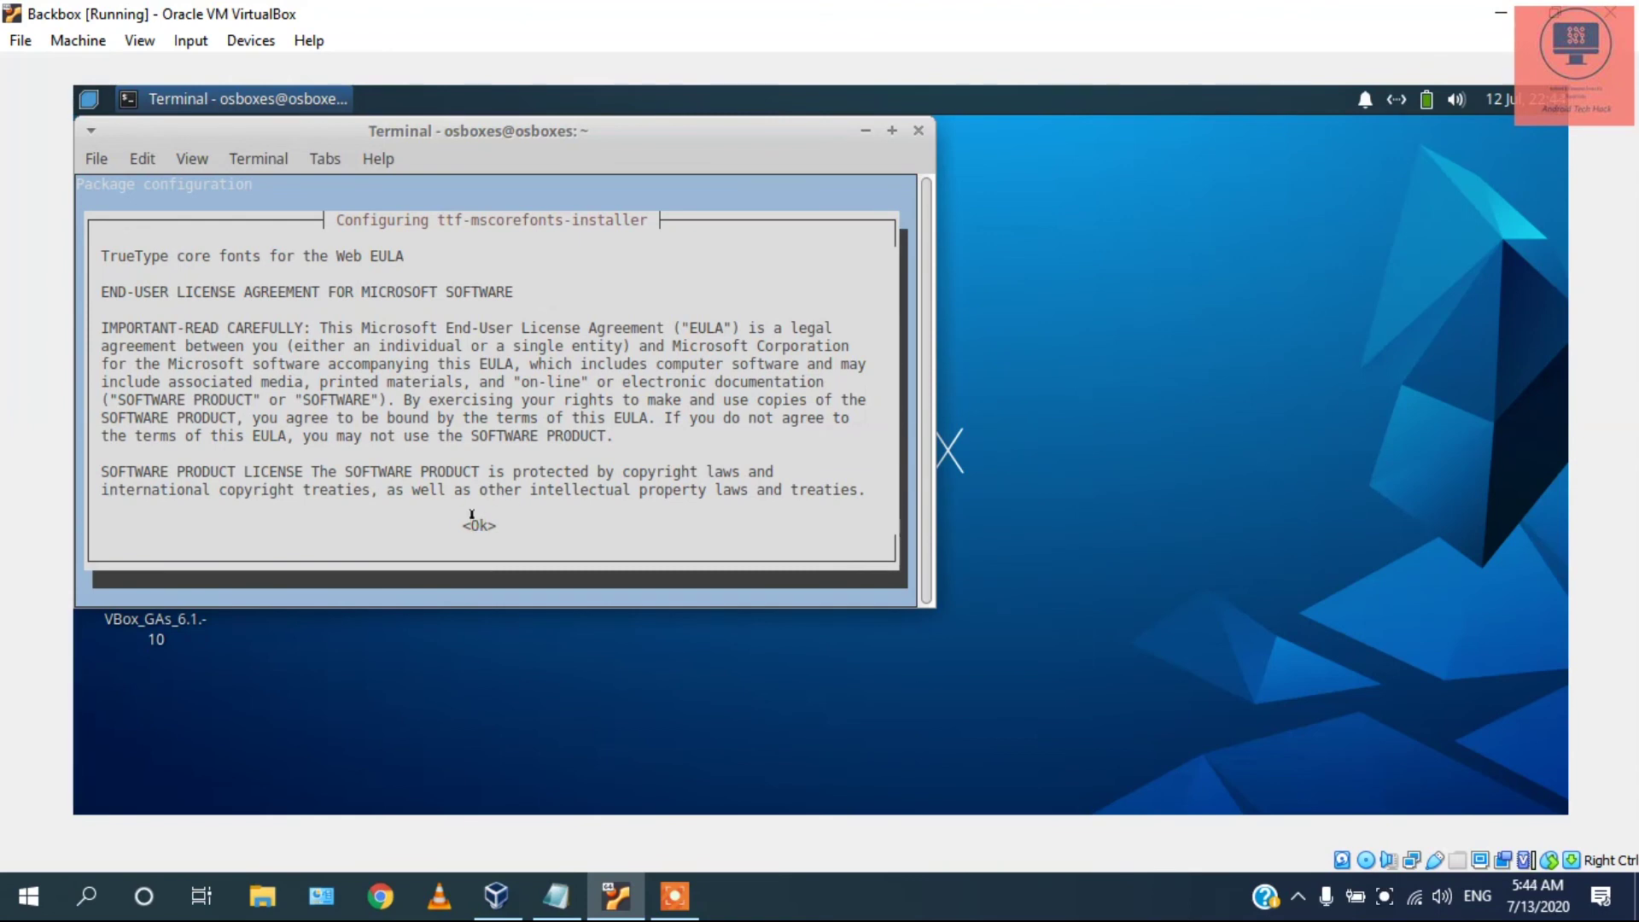
pyautogui.press('Return')
pyautogui.press('F11')
pyautogui.press('Return')
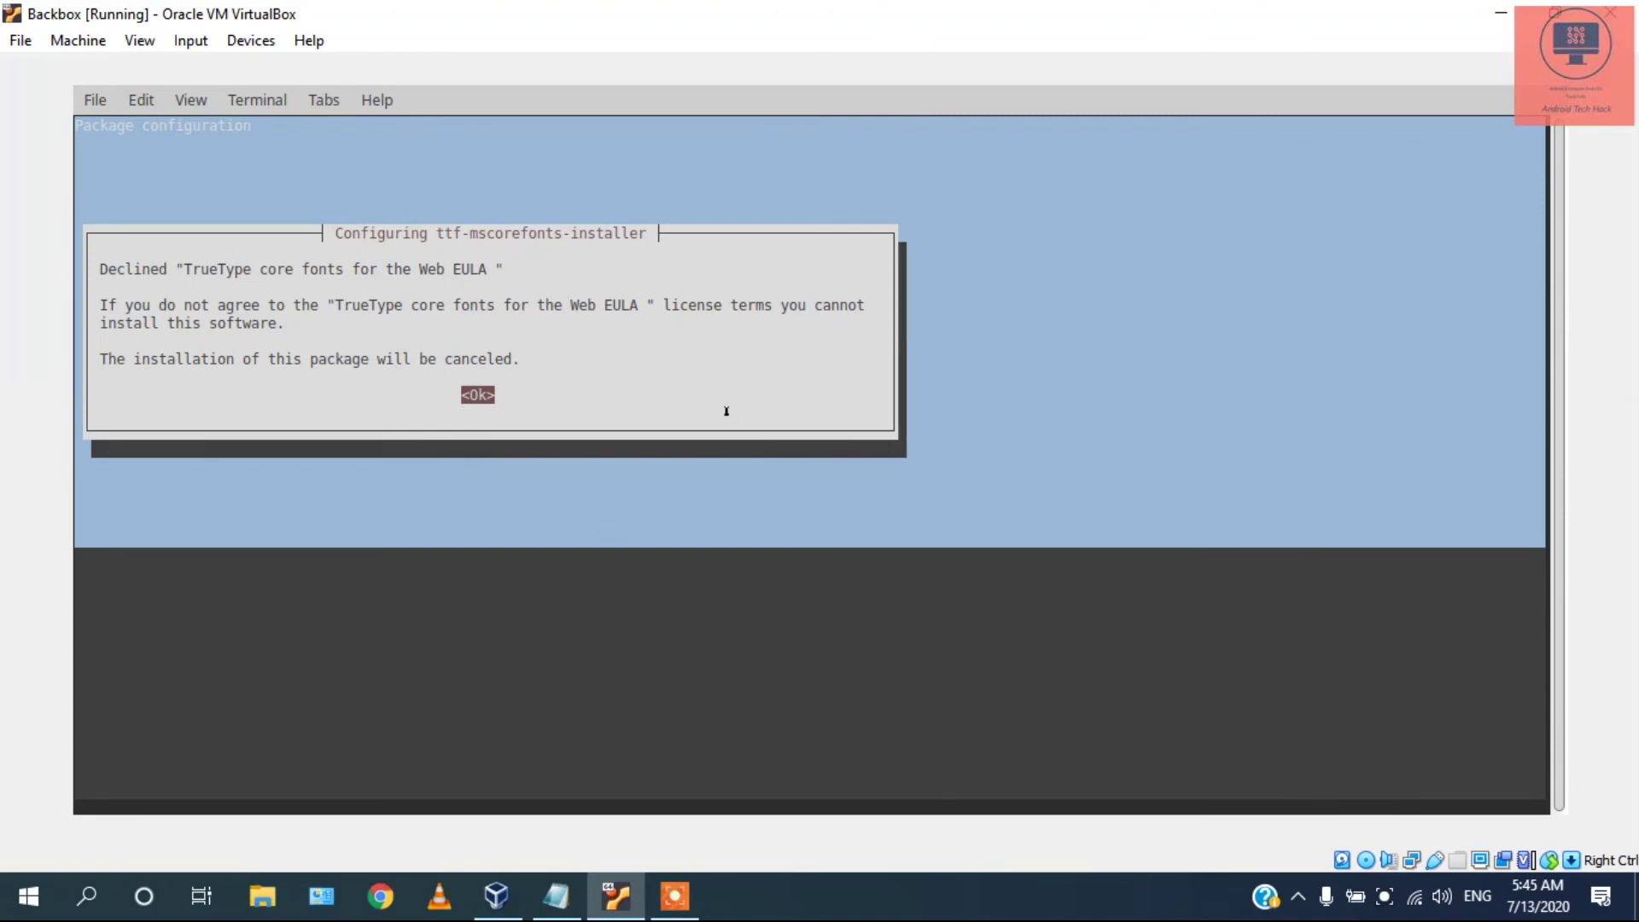
pyautogui.press('Return')
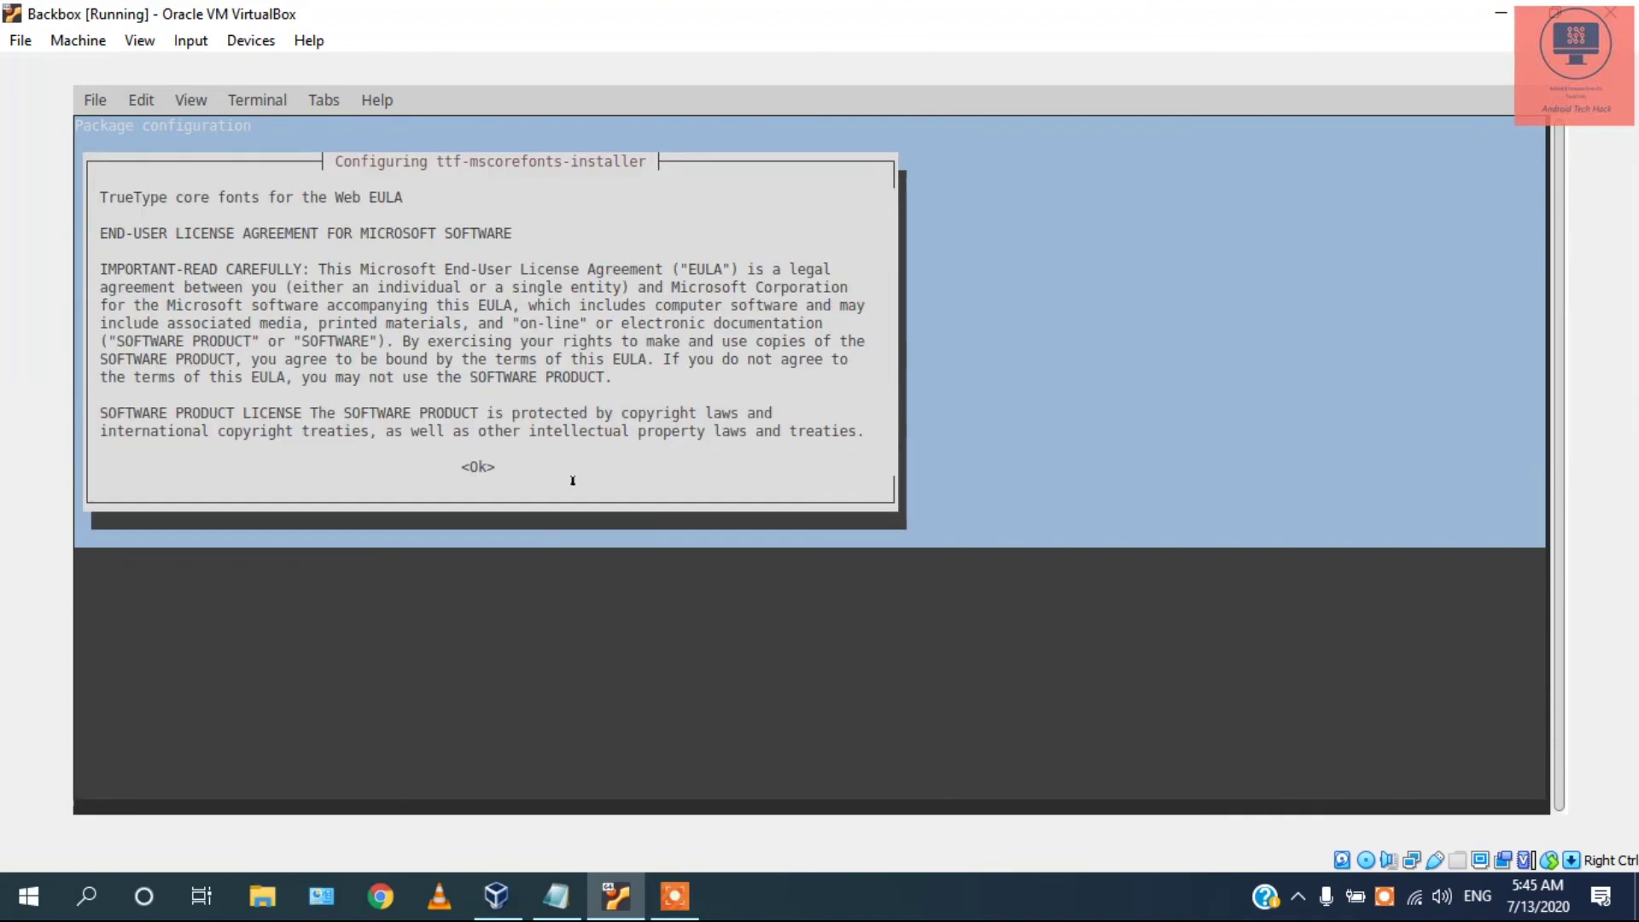
# - Take the terminal out of full screen and accept the TrueType core fonts EULA terms for ttf-mscorefonts-installer
pyautogui.press('Return')
pyautogui.press('F11')
pyautogui.press('Left')
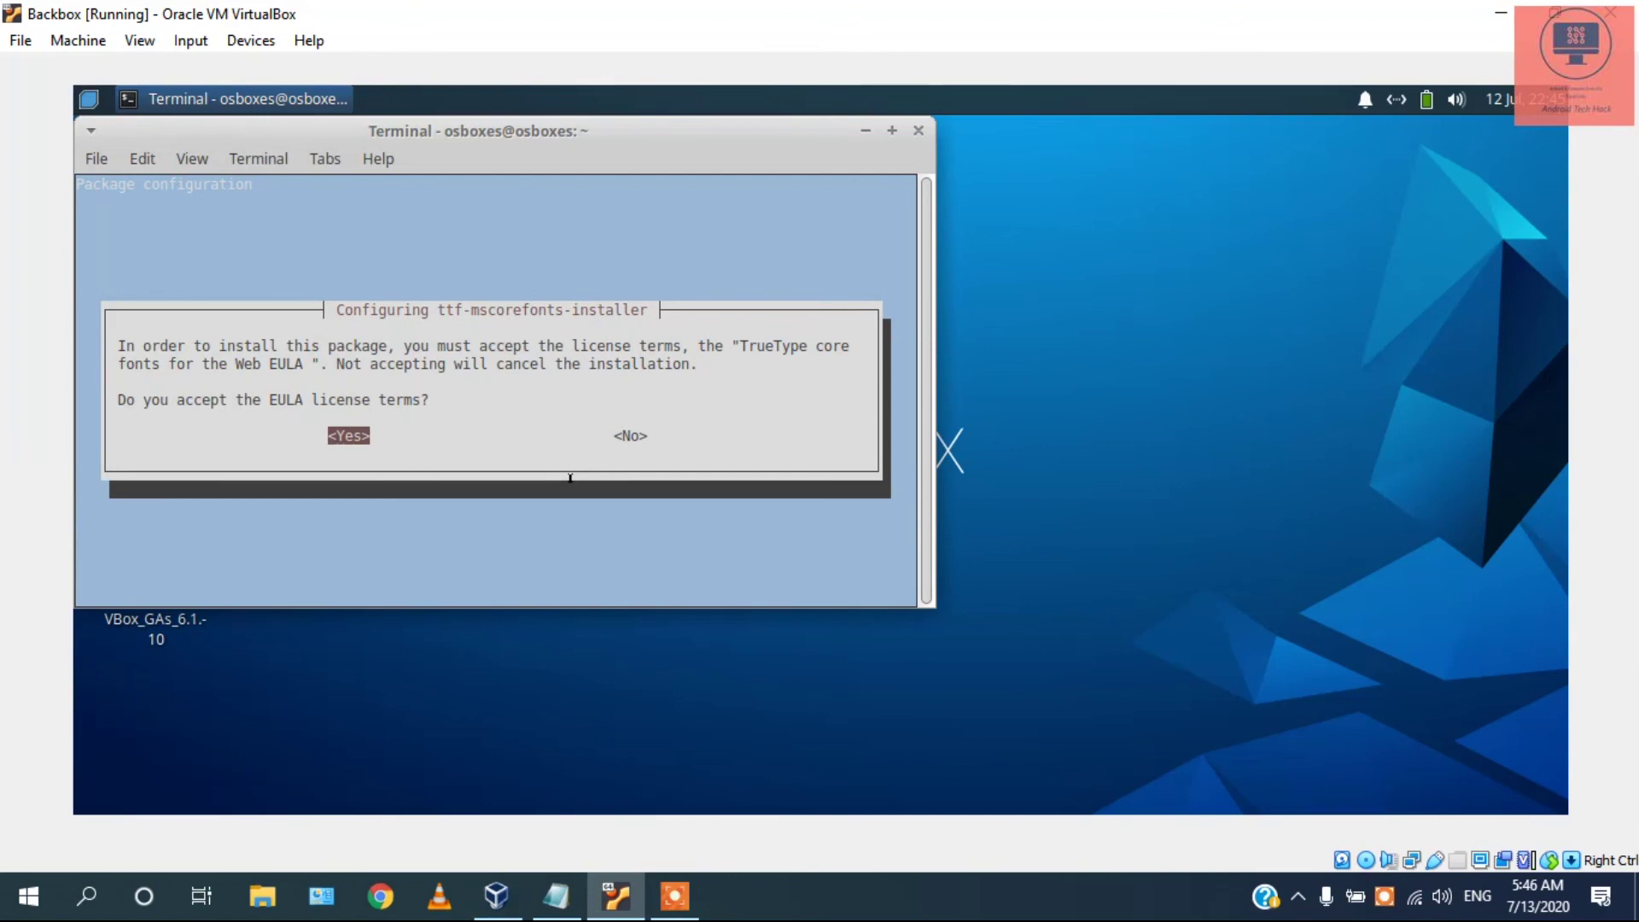
pyautogui.press('Return')
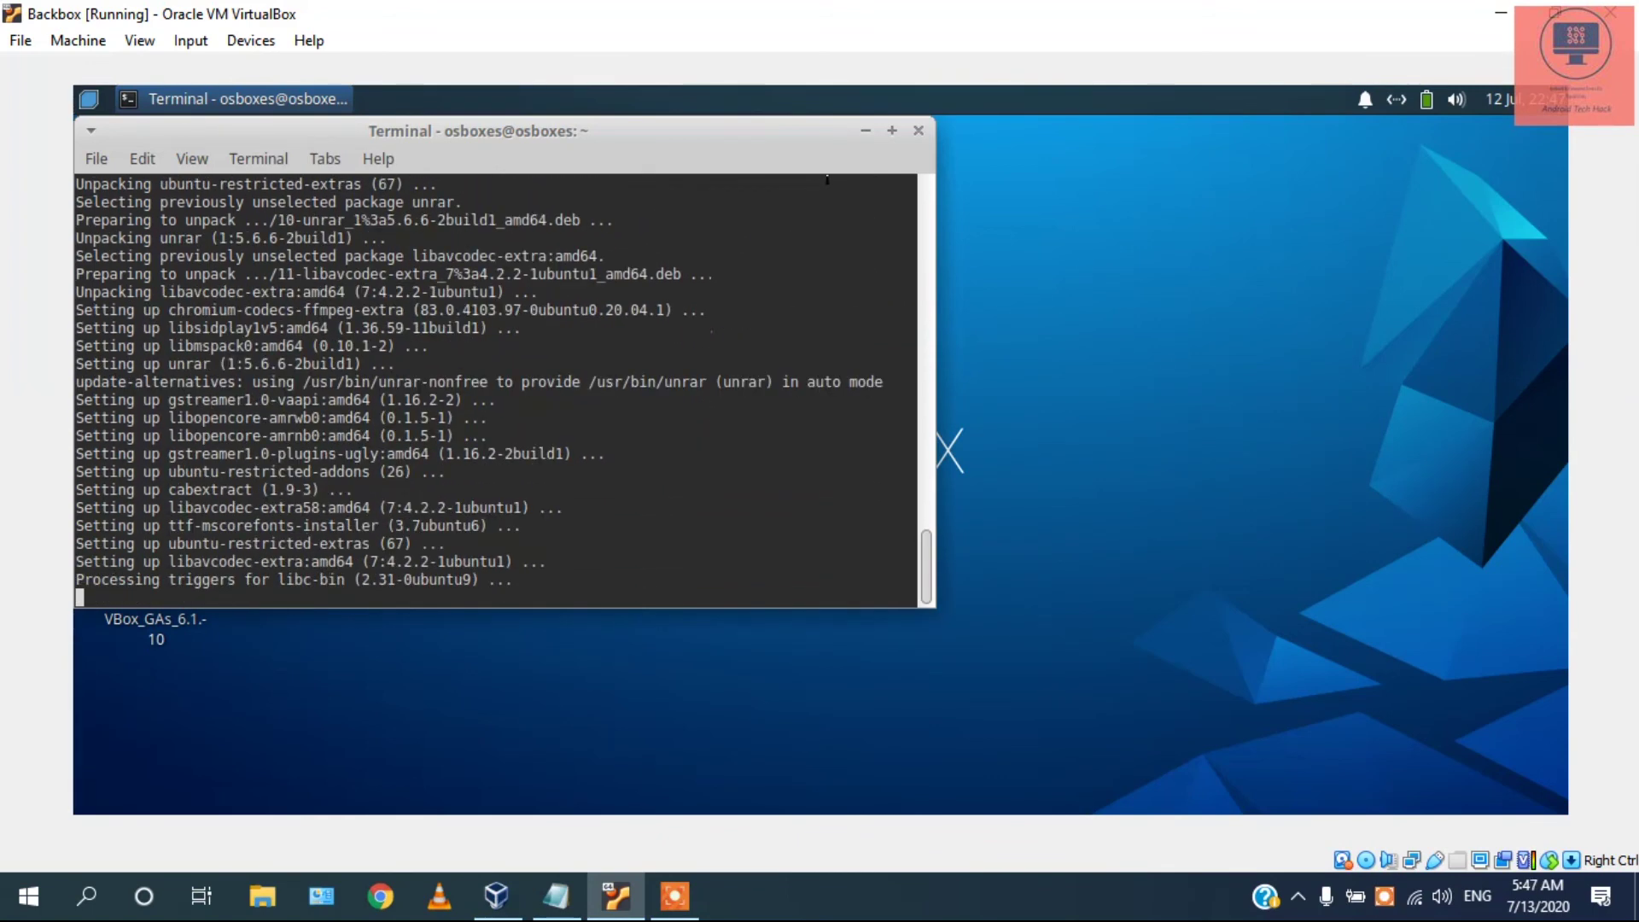
pyautogui.click(675, 896)
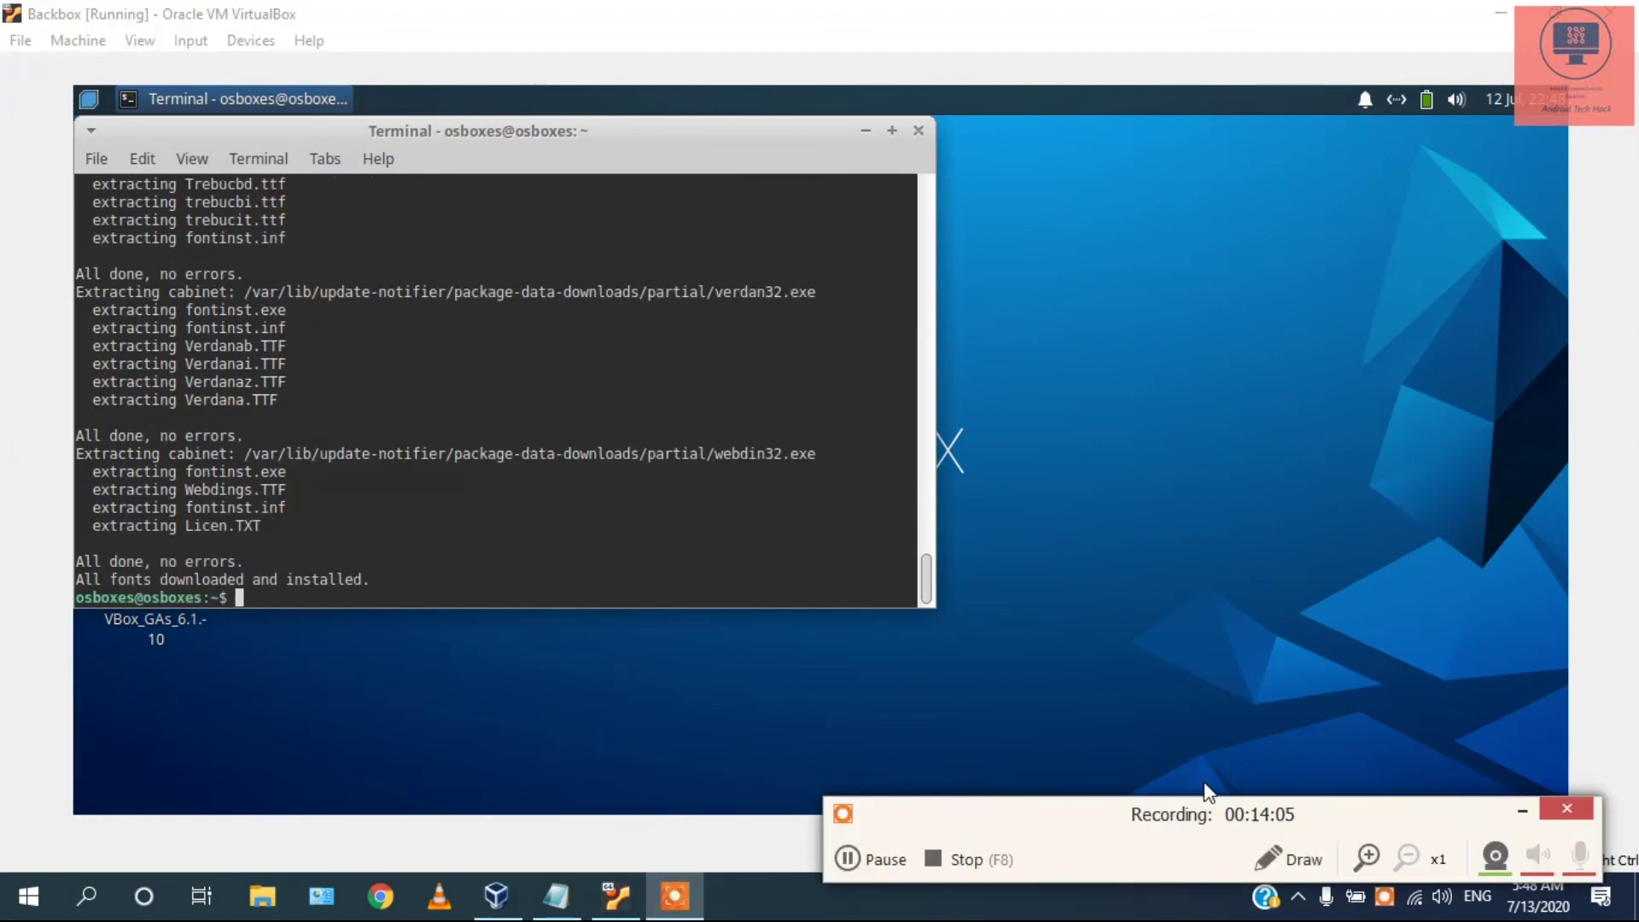
pyautogui.click(1522, 811)
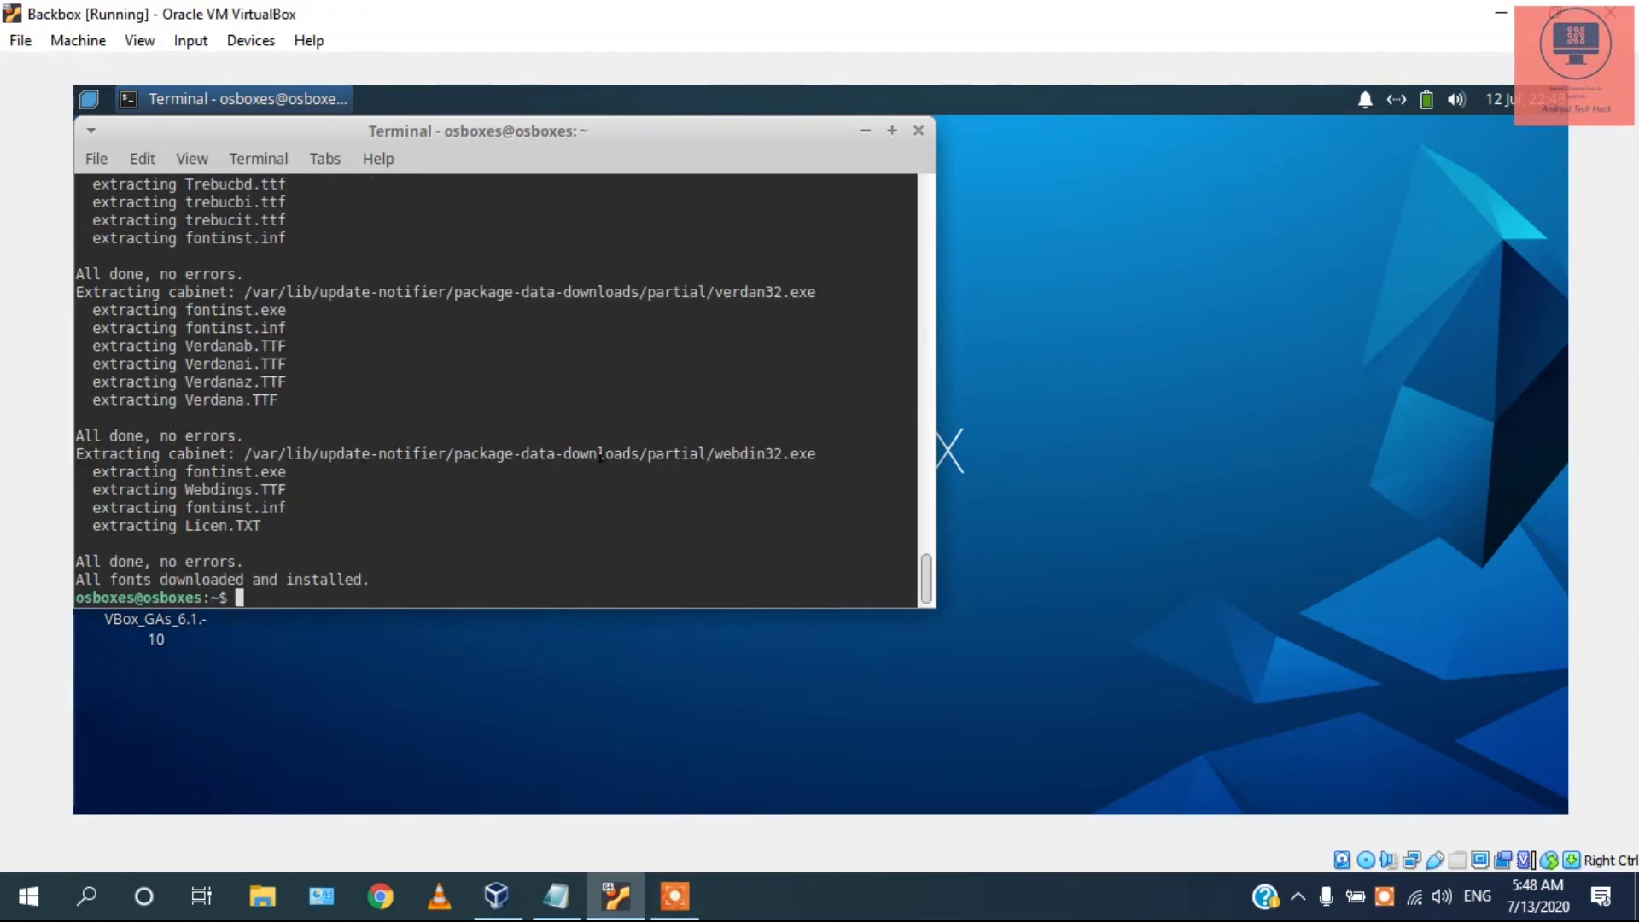
# - Clear the terminal and enter the sudo apt-get install command for the VirtualBox guest utilities
pyautogui.click(865, 132)
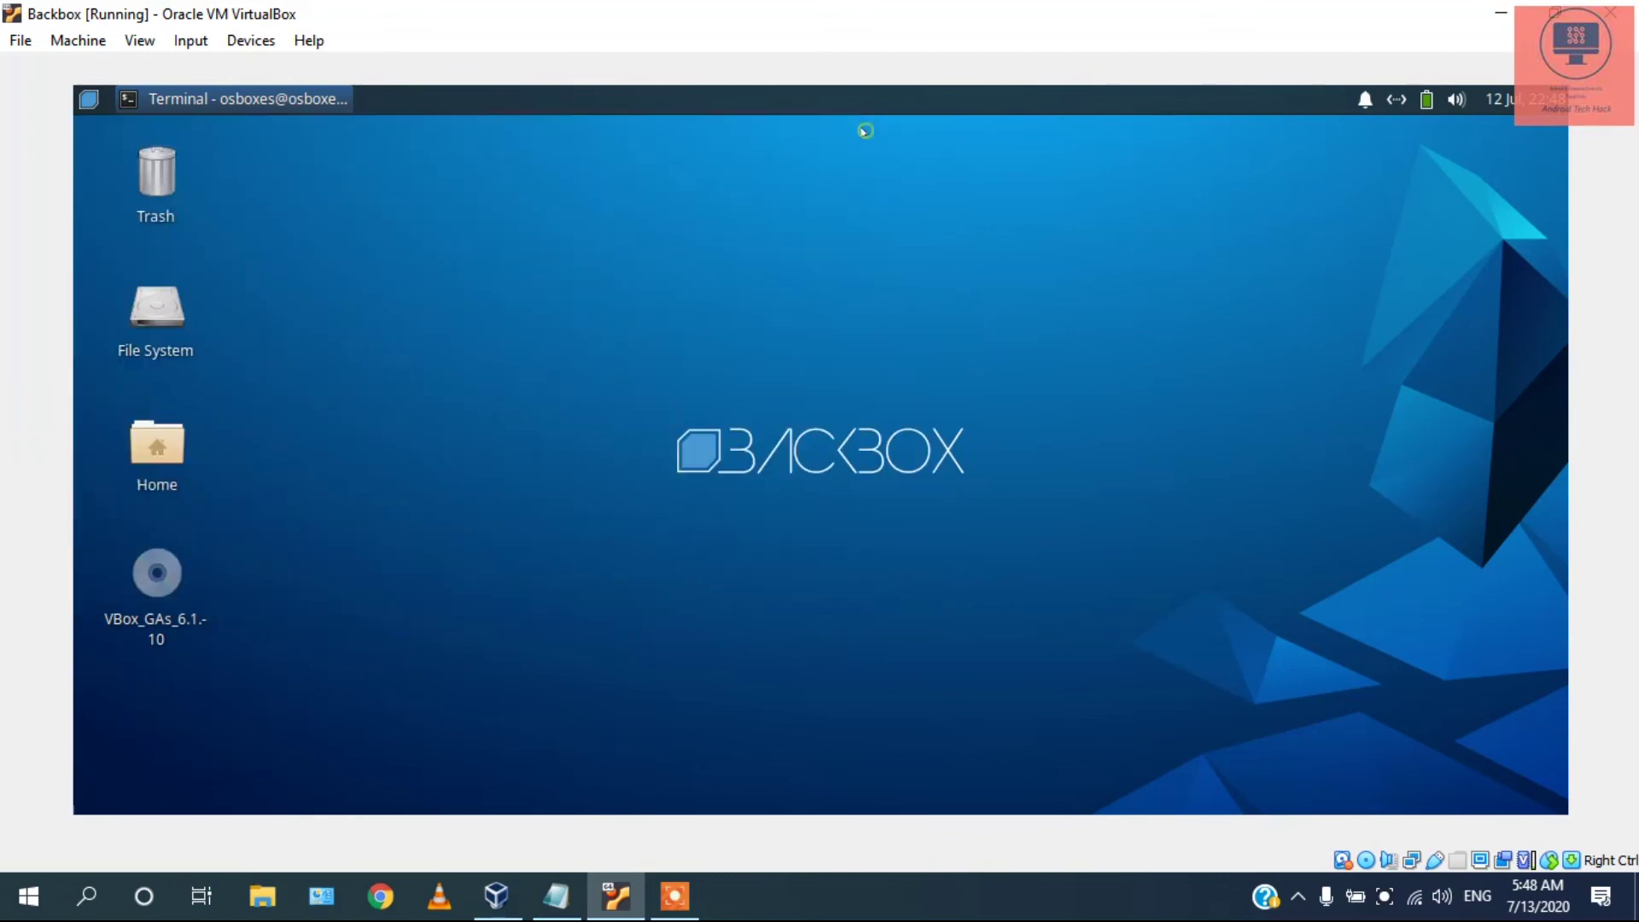
pyautogui.click(135, 102)
pyautogui.hotkey('ctrl', 'l')
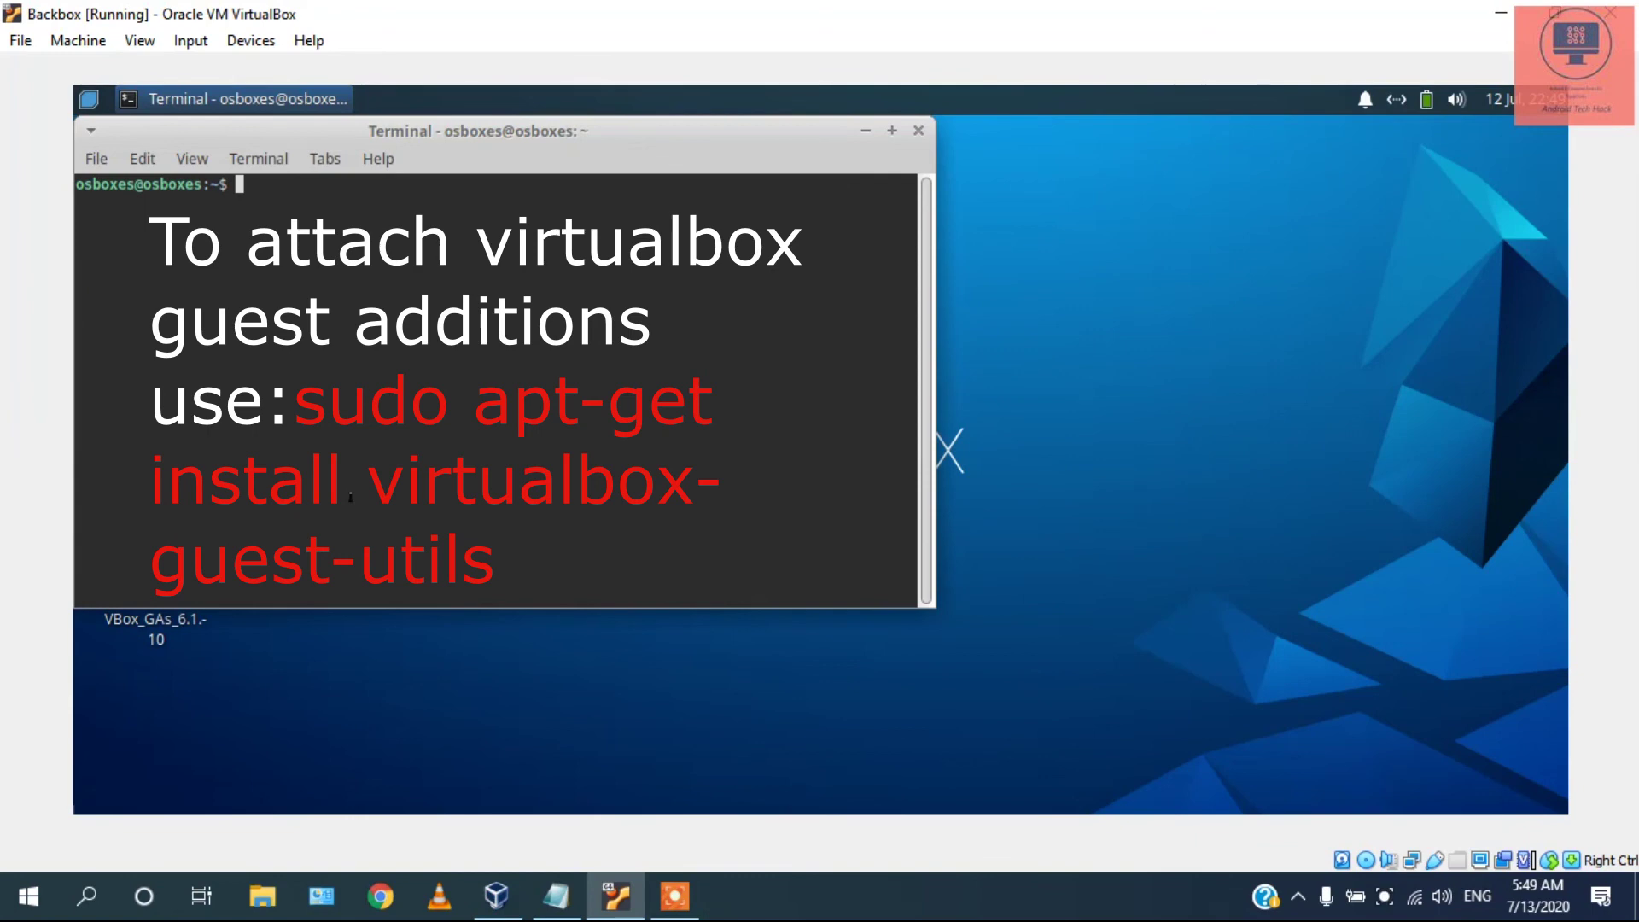
pyautogui.write('sudo apt-get installl')
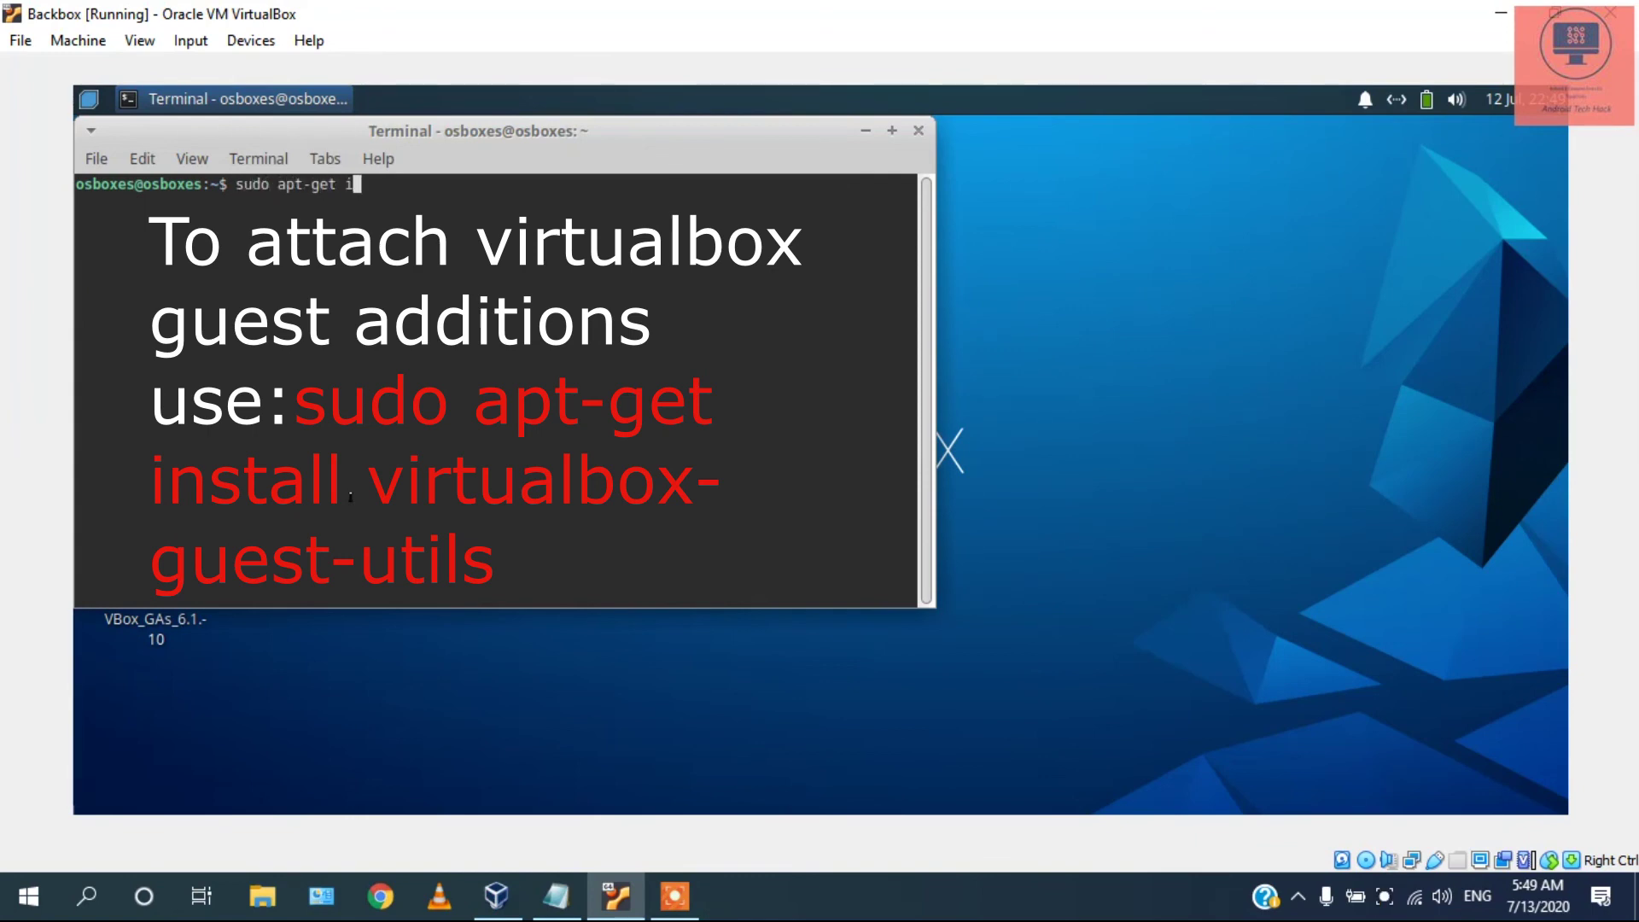